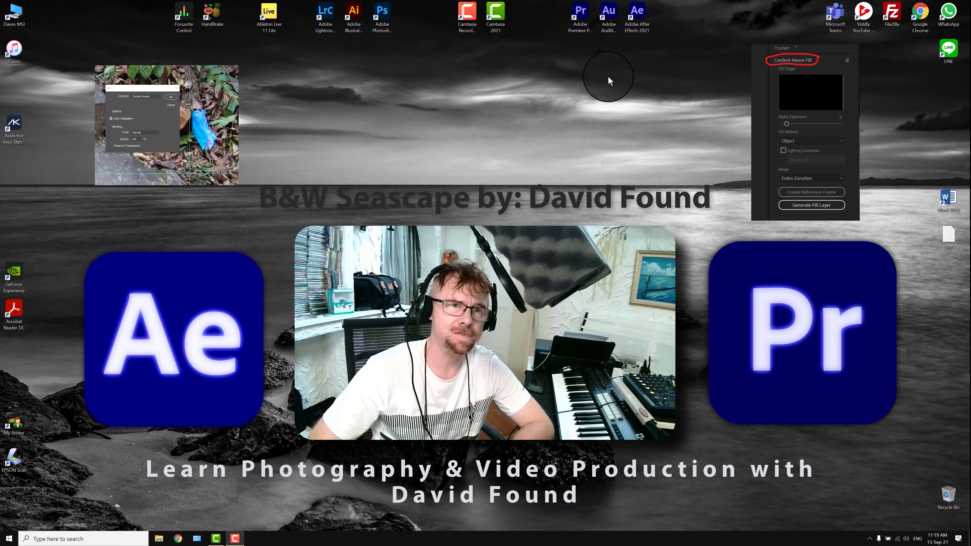
- Launch Adobe After Effects 2021 and make its window fill the screen
double_click(636, 14)
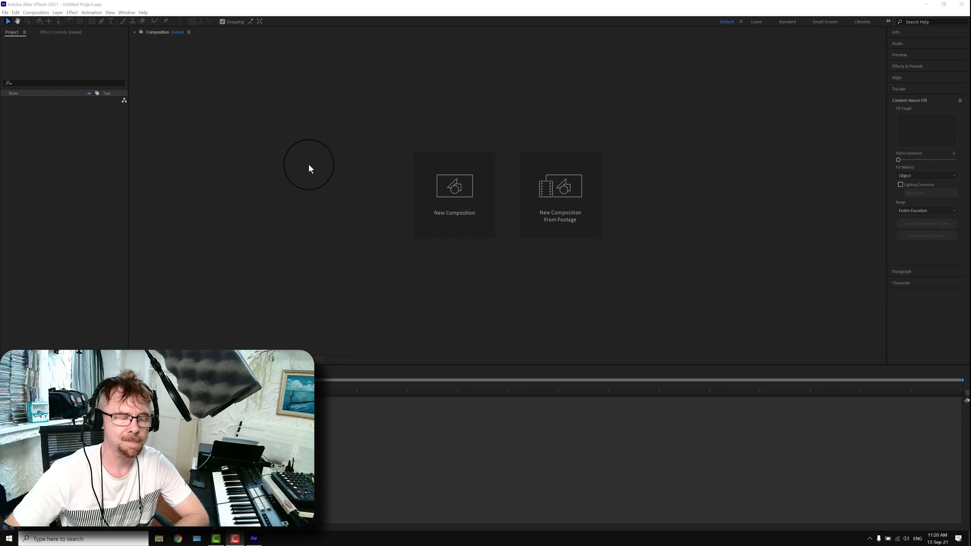
left_click(944, 4)
left_click(933, 8)
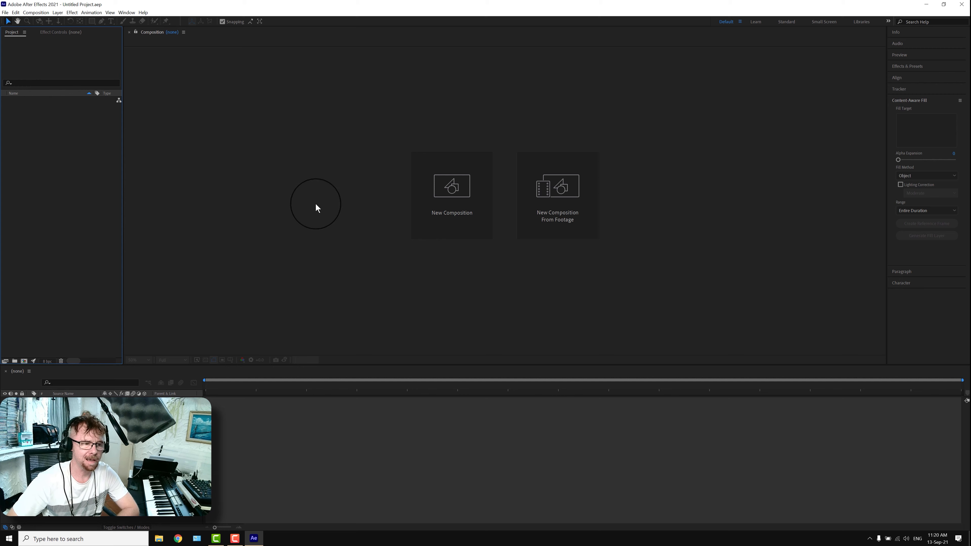
- Widen the Project panel slightly and adjust the height of the timeline area
mouse_move(123, 105)
left_mouse_down()
mouse_move(139, 112)
mouse_move(131, 110)
left_mouse_up()
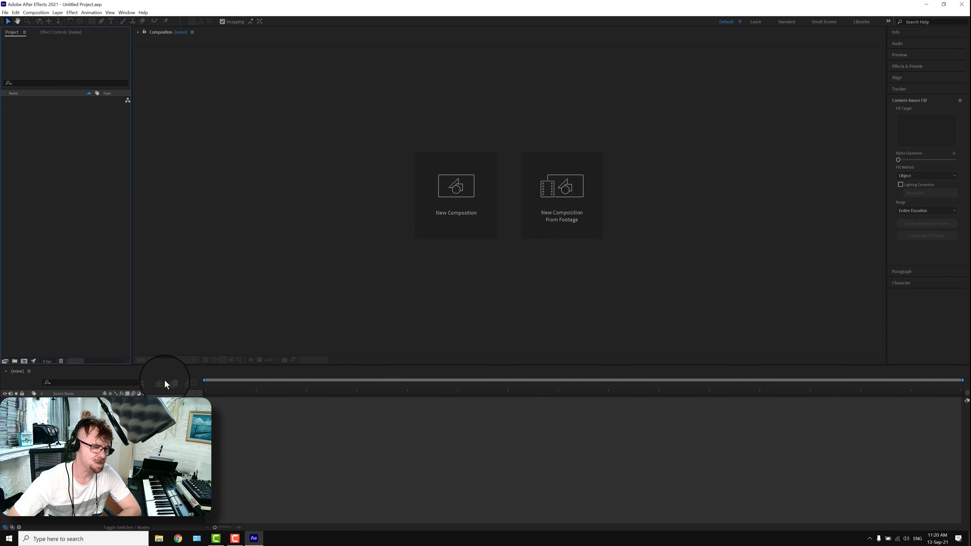
left_click_drag(168, 368, 168, 363)
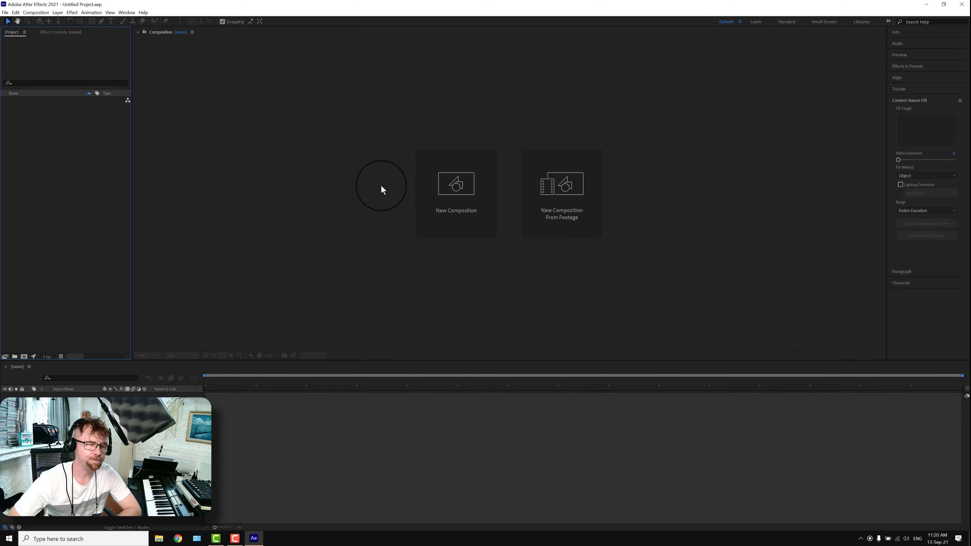
left_click_drag(247, 363, 247, 369)
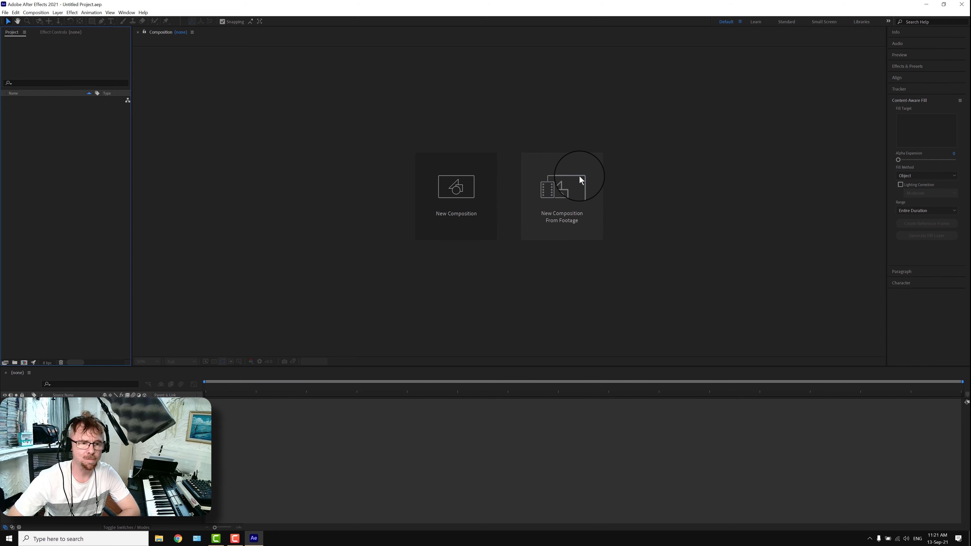
- Start a new composition and name it "Content aware"
left_click(451, 190)
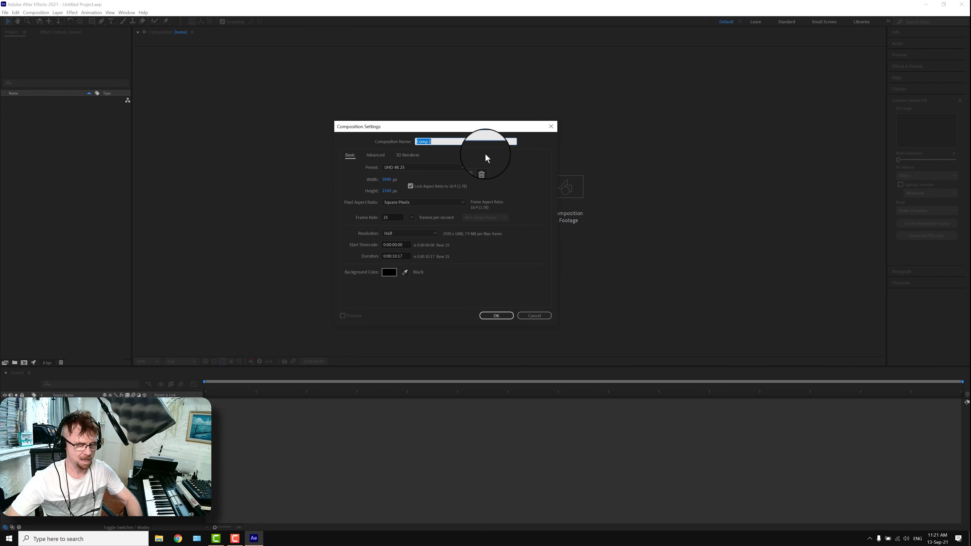
type("Contenct")
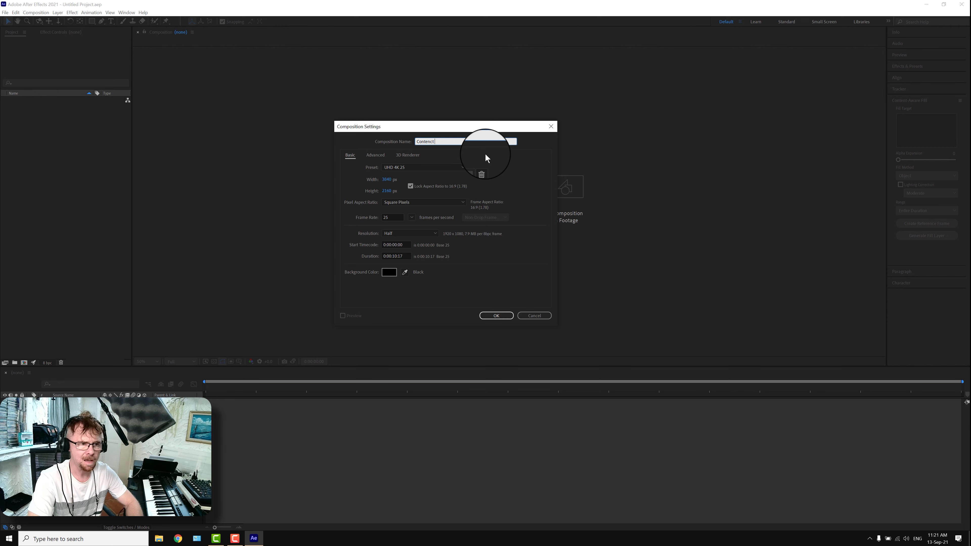
key("BackSpace")
type("t aware")
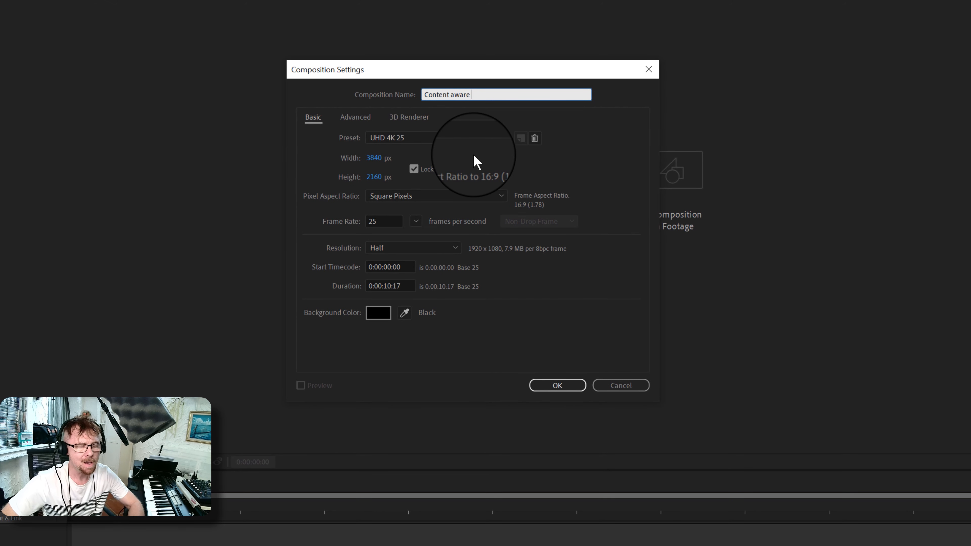
- Try the Third resolution option in the composition settings
left_click_drag(514, 76, 422, 53)
left_click(360, 227)
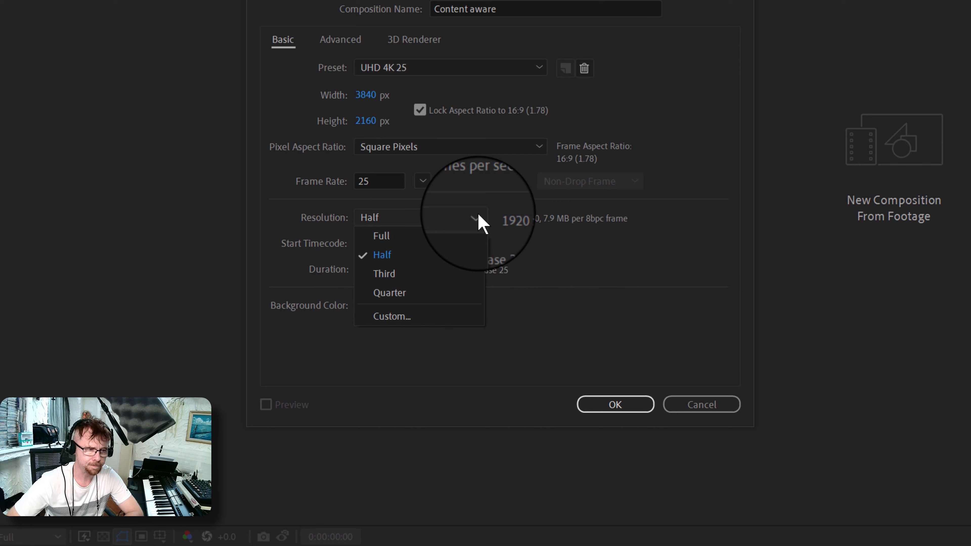
left_click(597, 276)
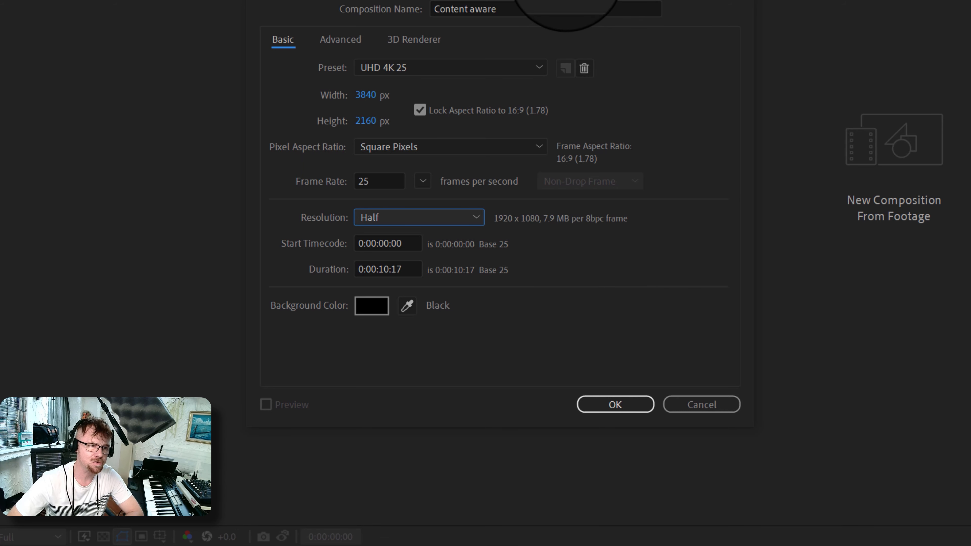
left_click_drag(566, 0, 633, 0)
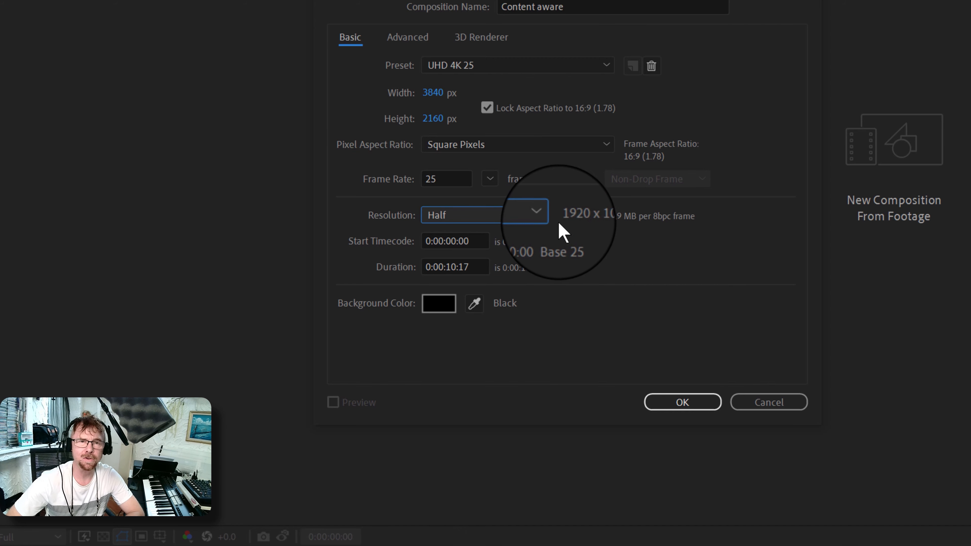
left_click(543, 215)
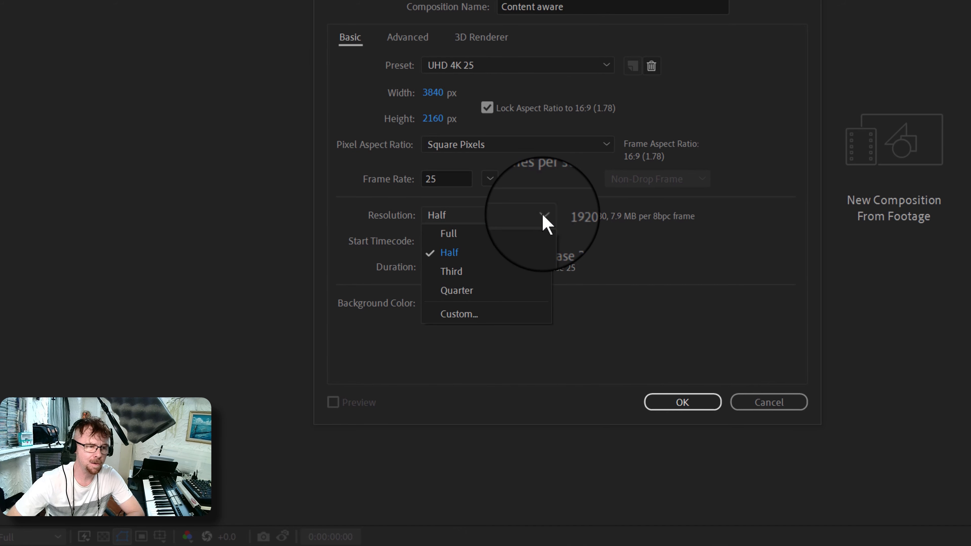
left_click(471, 272)
left_click(540, 221)
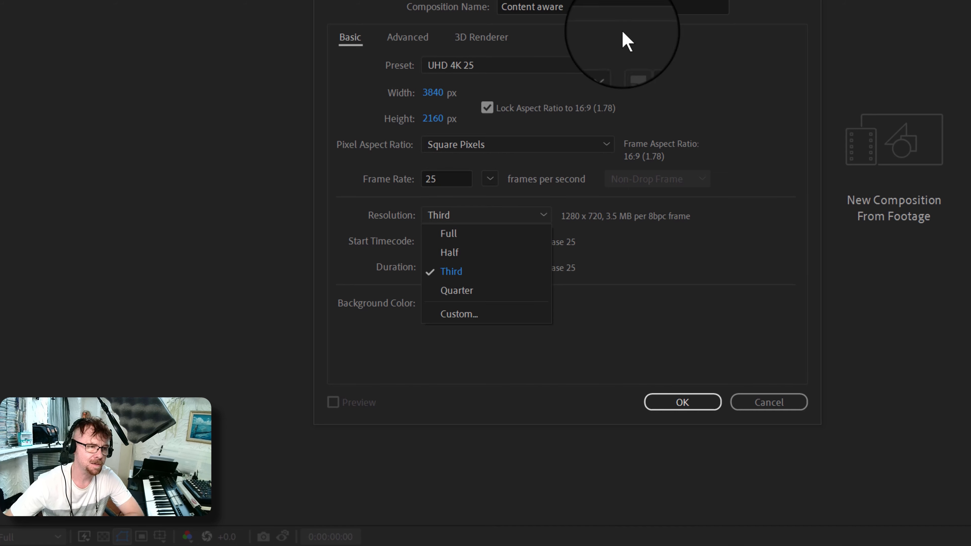
left_click_drag(627, 0, 577, 0)
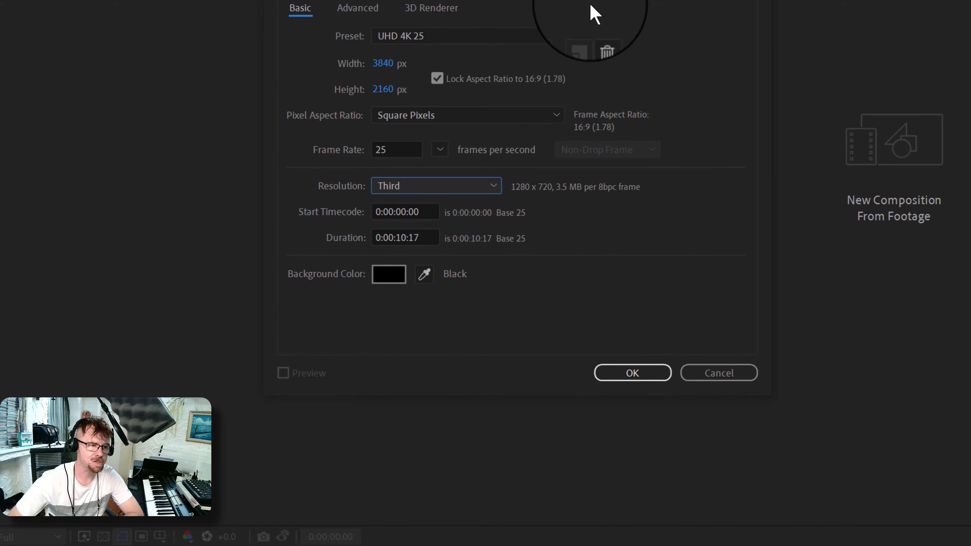
- Set the composition's resolution to Half and create the composition
left_click(489, 187)
left_click(409, 219)
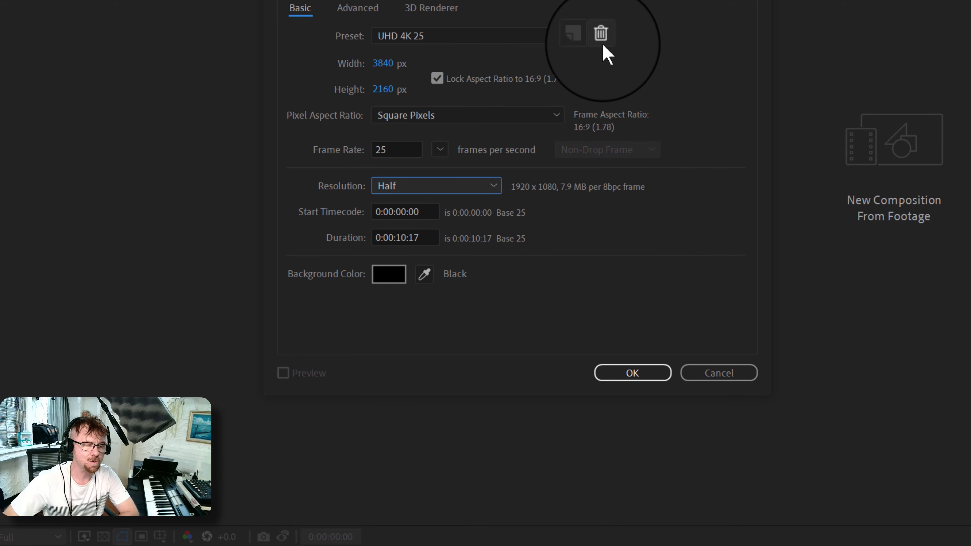
left_click_drag(618, 0, 613, 0)
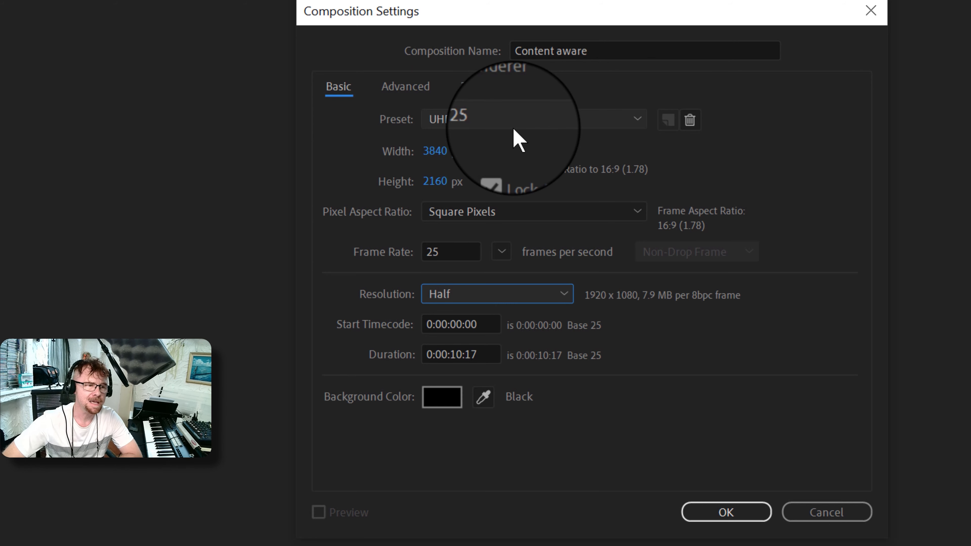
left_click(726, 512)
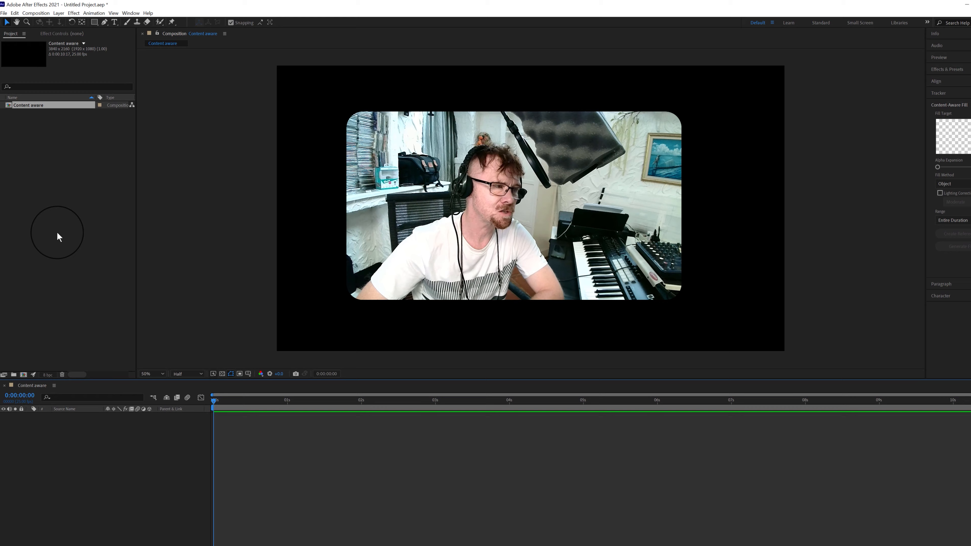
- Import the video "Bridge Clip for AE tutorial 1" from the Test Footage for AE folder into the project
left_click(52, 219)
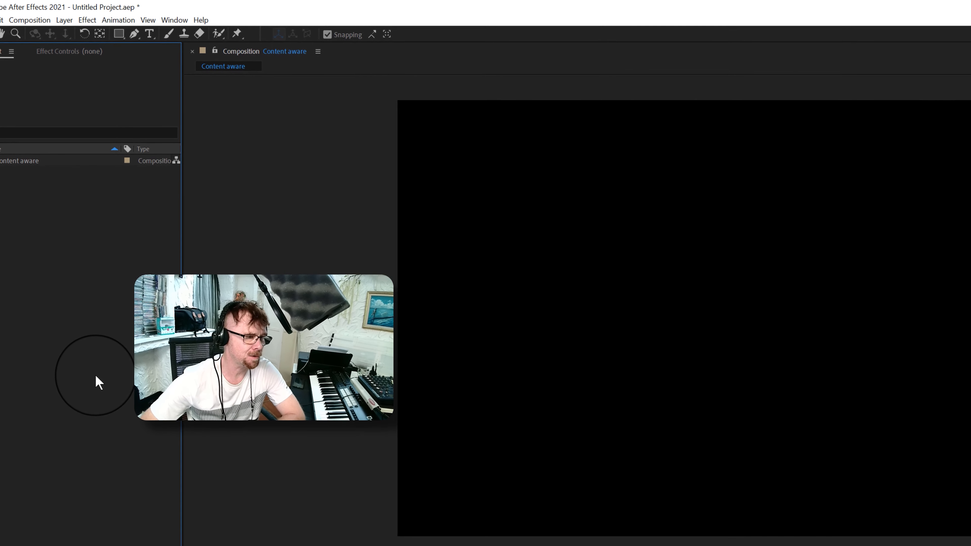
double_click(94, 372)
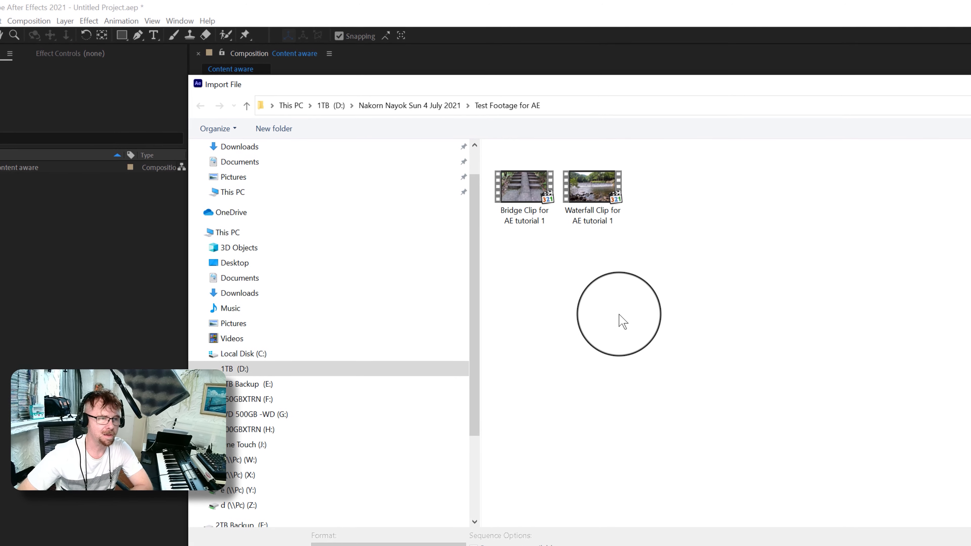
left_click(503, 211)
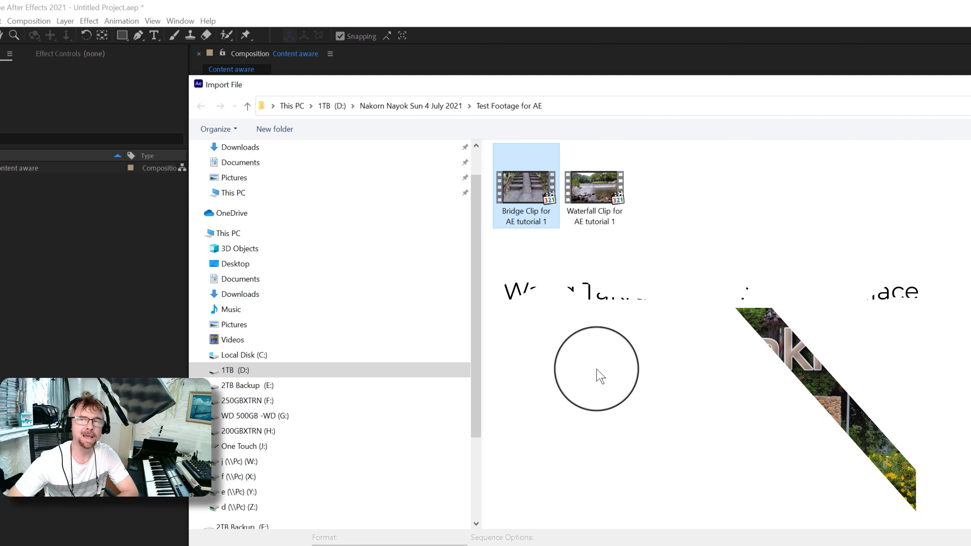
left_click_drag(649, 85, 661, 83)
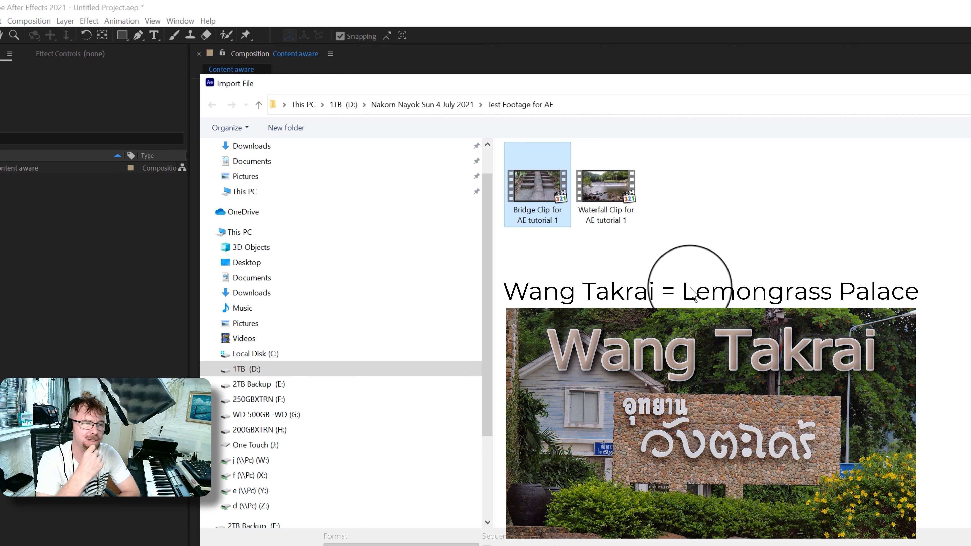
left_click_drag(711, 81, 692, 80)
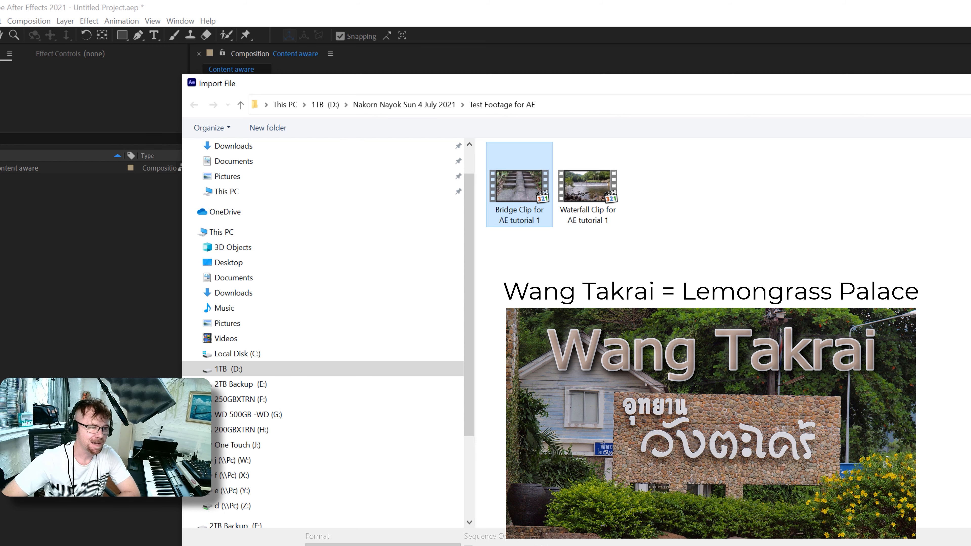
left_click_drag(777, 94, 789, 100)
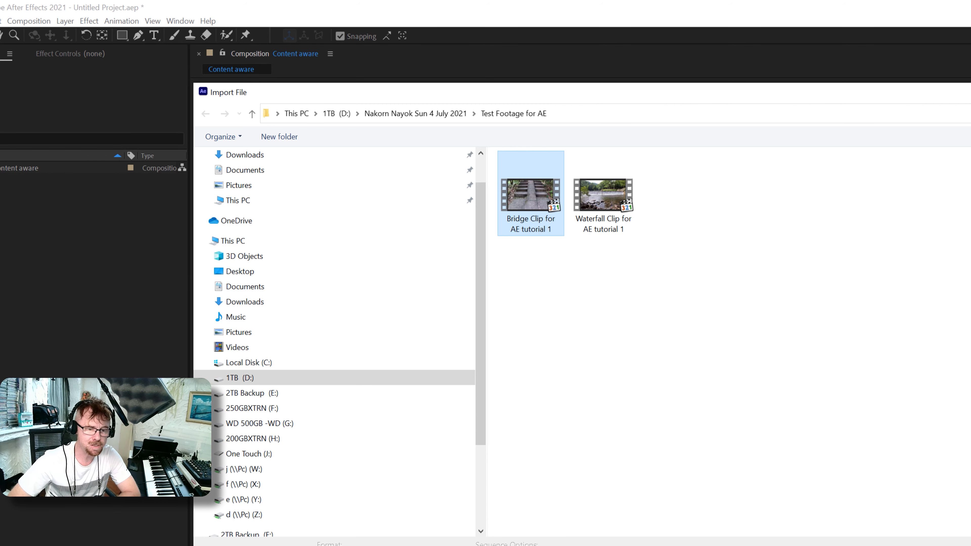
key("Return")
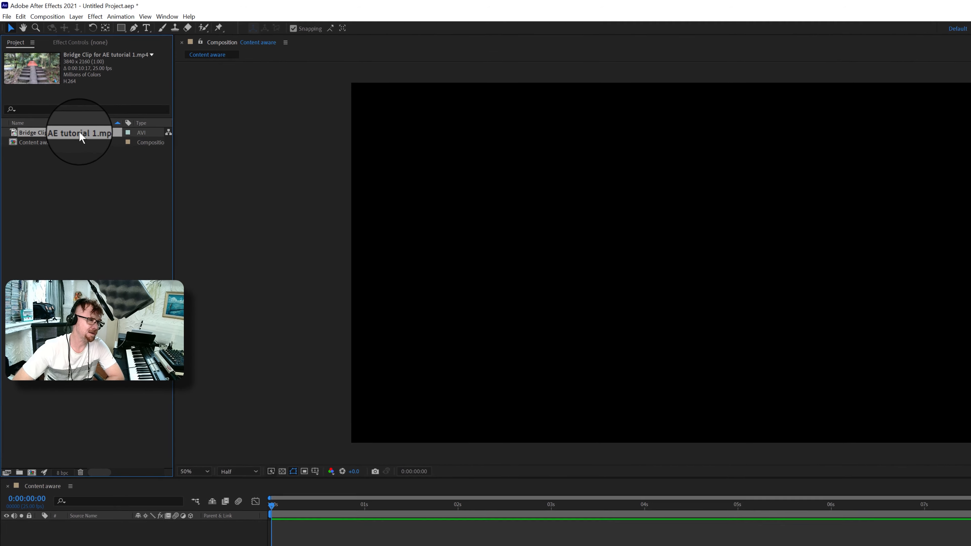
- Create a new composition directly from the imported bridge clip
right_click(63, 105)
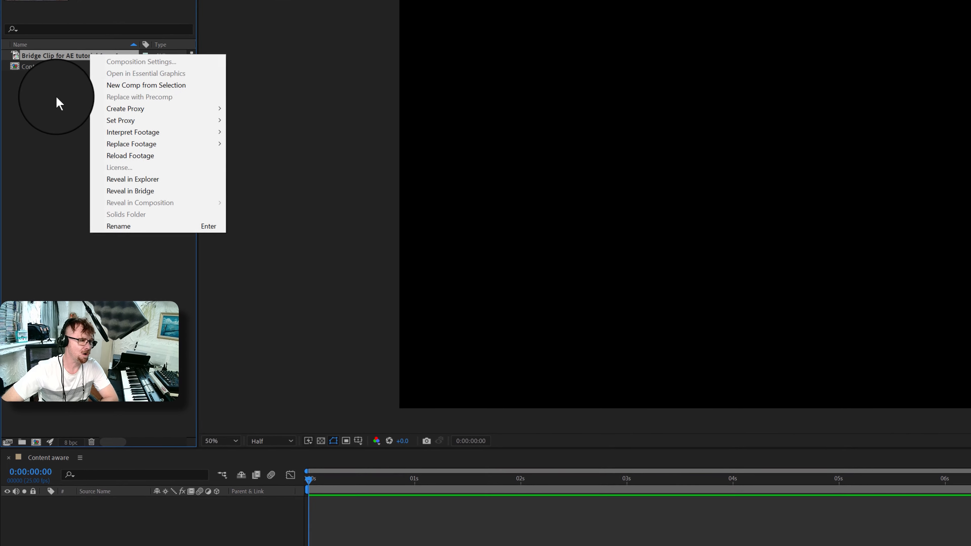
left_click(54, 126)
left_click_drag(72, 83, 56, 255)
left_click_drag(61, 201, 37, 416)
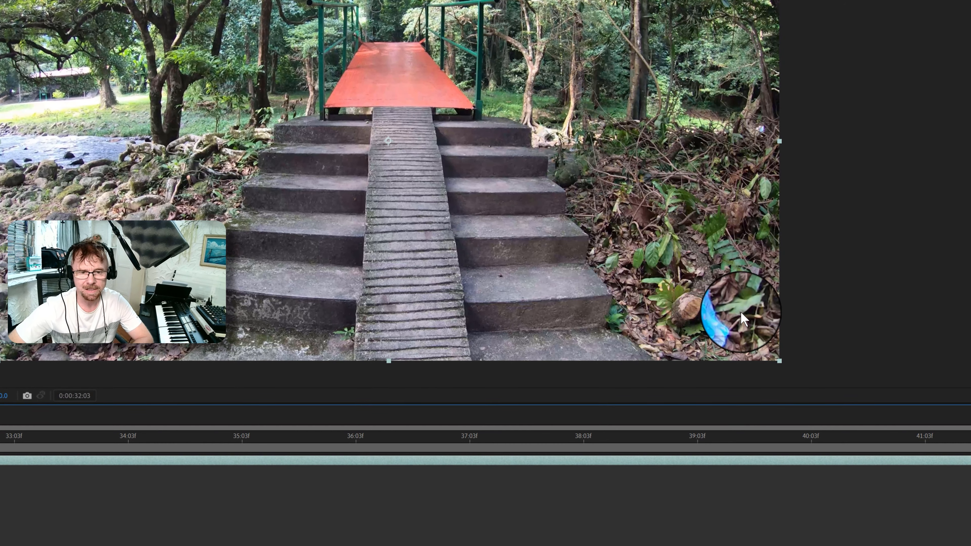
- Examine the blue plastic litter among the leaves beside the steps up close, ending with the whole frame fitted in view
scroll(716, 329, "up", 2)
left_click_drag(845, 267, 75, 20)
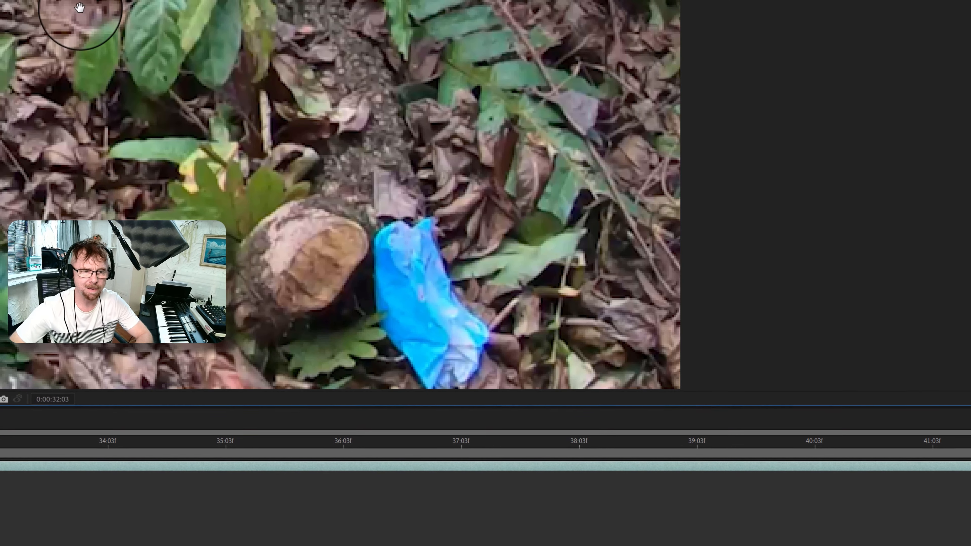
left_click_drag(298, 134, 303, 108)
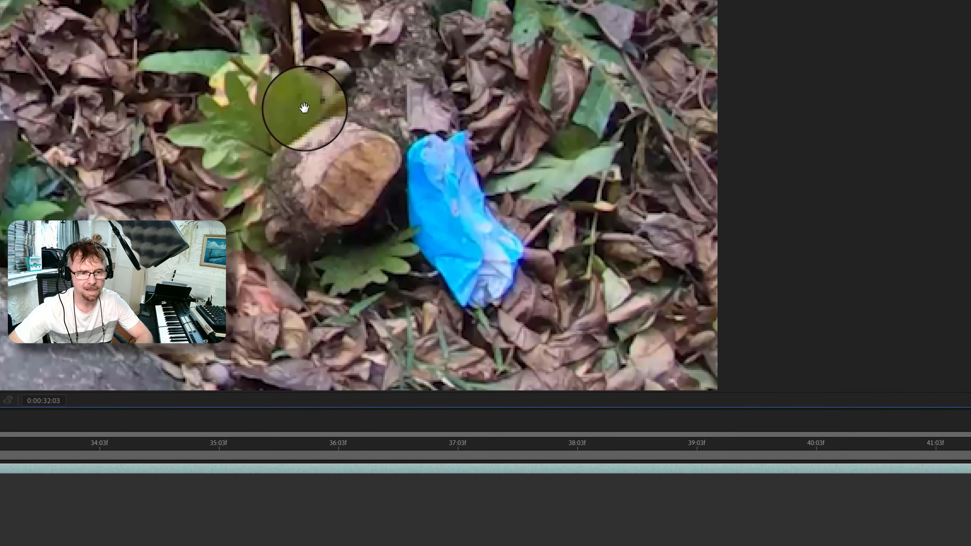
scroll(301, 108, "down", 2)
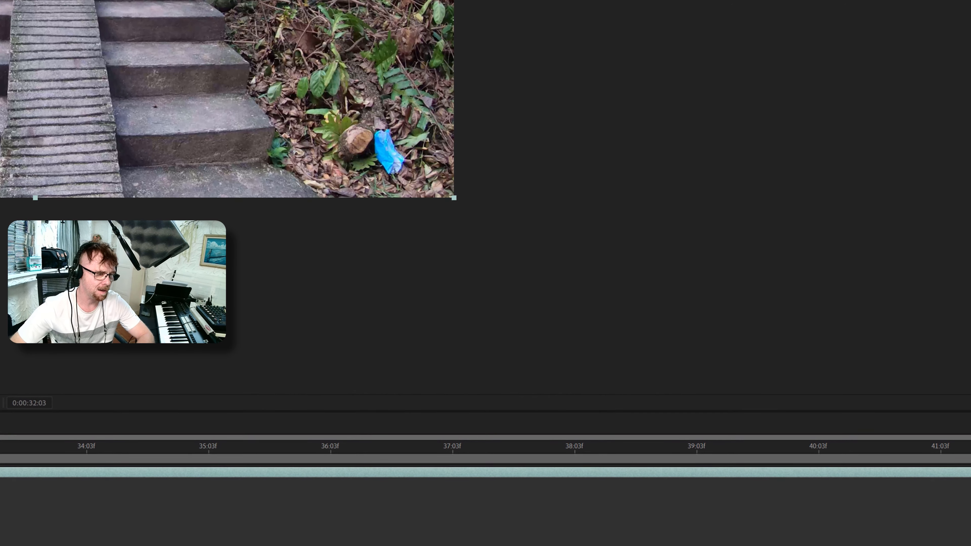
key("shift+slash")
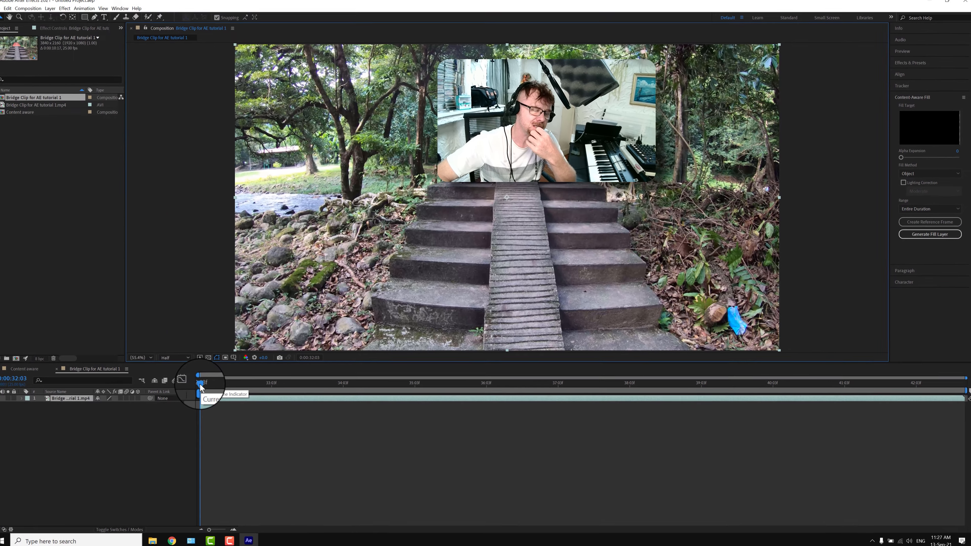
- Scrub and play through the bridge clip to check how the blue litter moves across the footage
left_click_drag(207, 383, 530, 379)
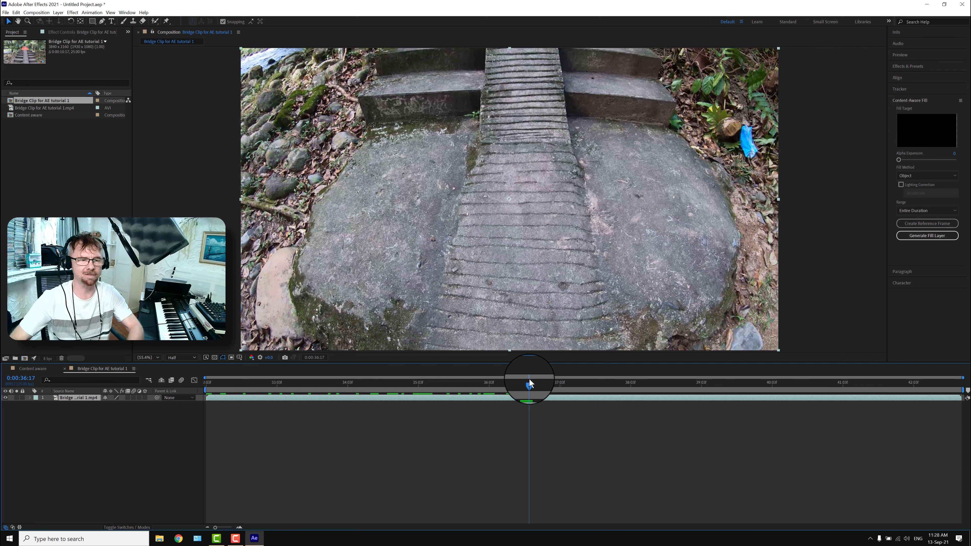
left_click_drag(530, 383, 716, 386)
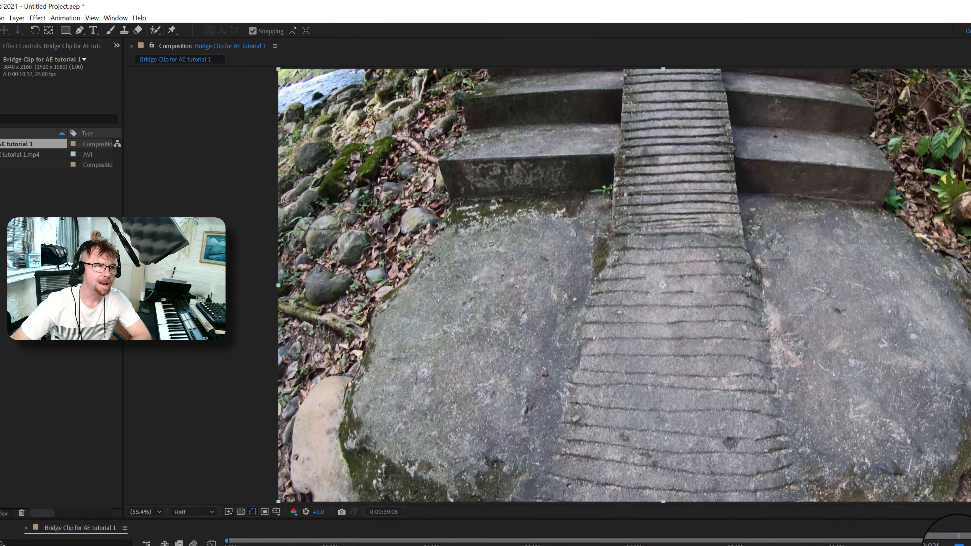
left_click_drag(960, 545, 970, 545)
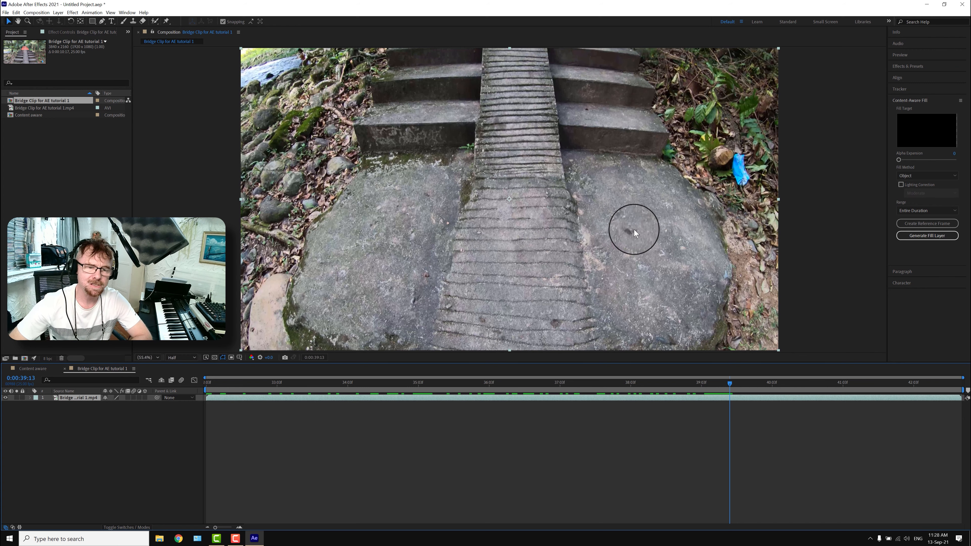
left_click_drag(731, 387, 783, 383)
key("space")
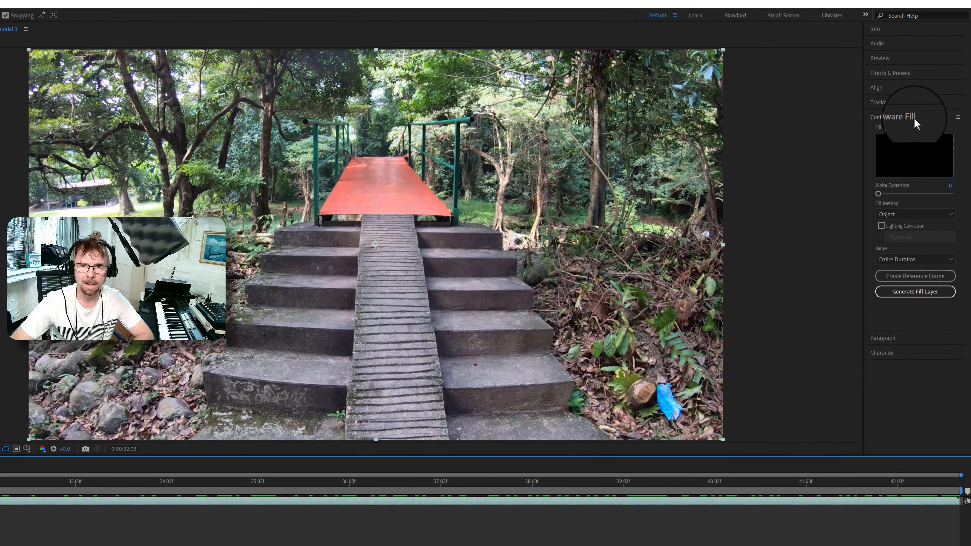
left_click(926, 100)
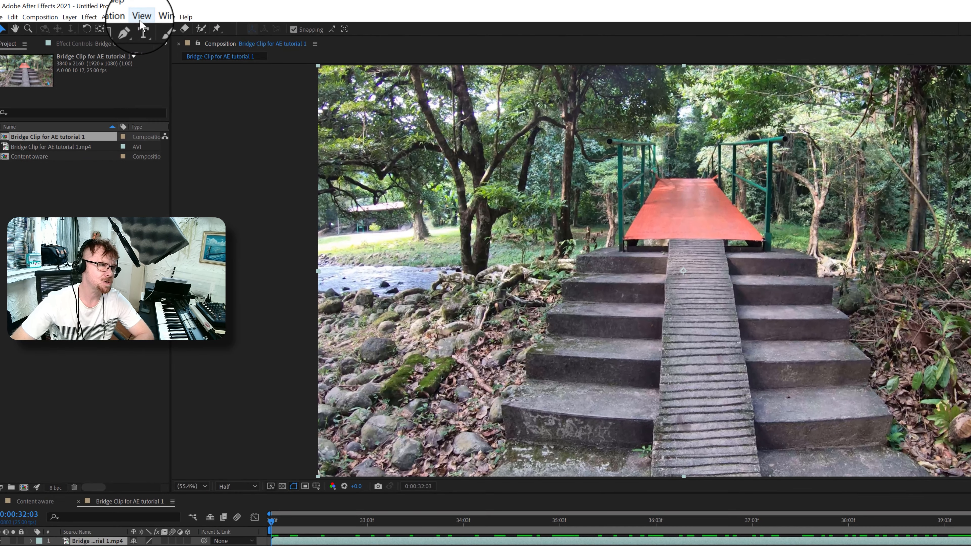
- Bring up the Tracker controls and expand them for use with the bridge clip
left_click(134, 16)
mouse_move(163, 17)
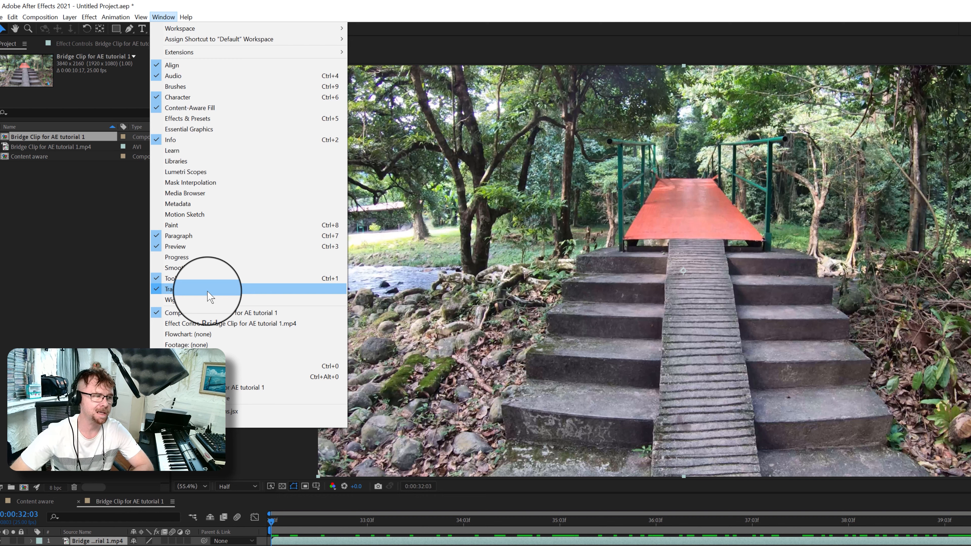
left_click(101, 294)
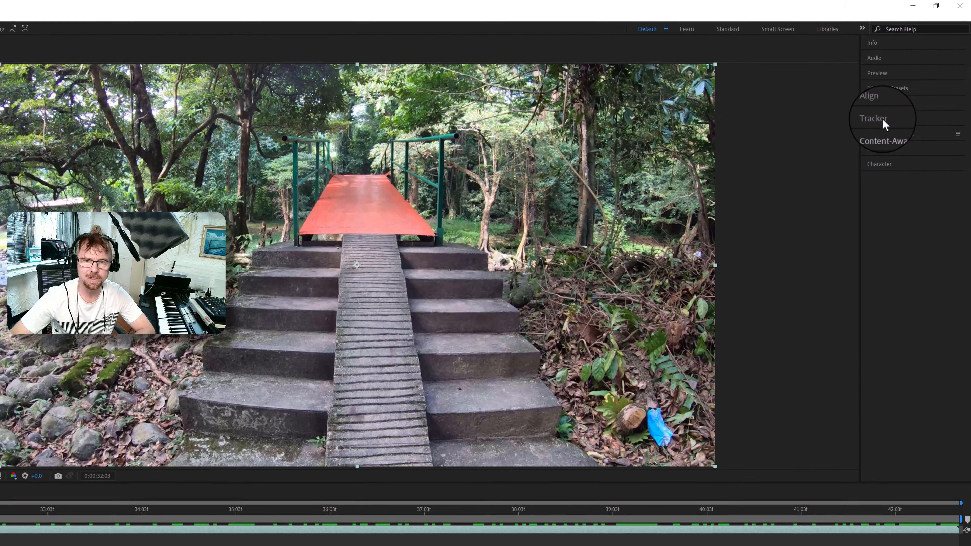
left_click(882, 122)
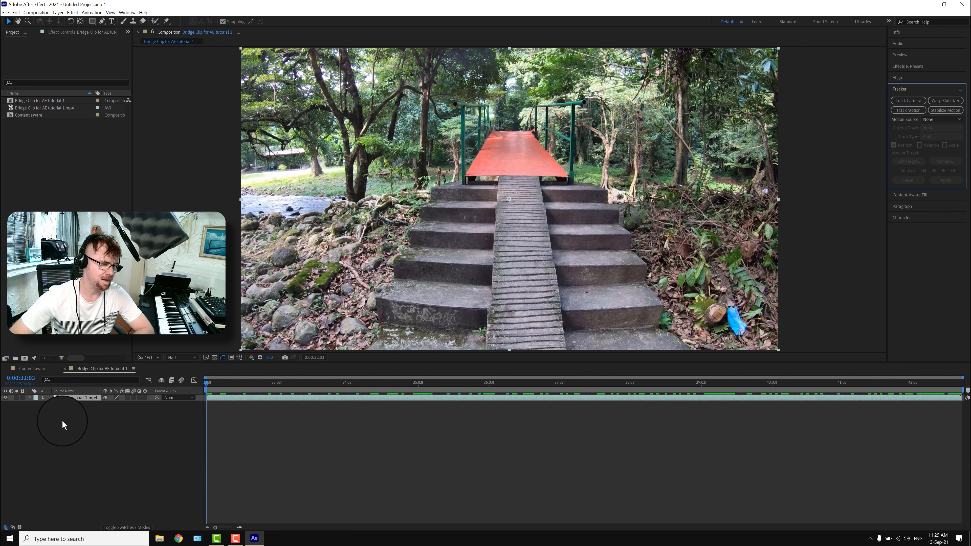
- Draw a freeform Pen mask around the blue litter on the bridge clip layer and adjust its outline points
left_click(31, 398)
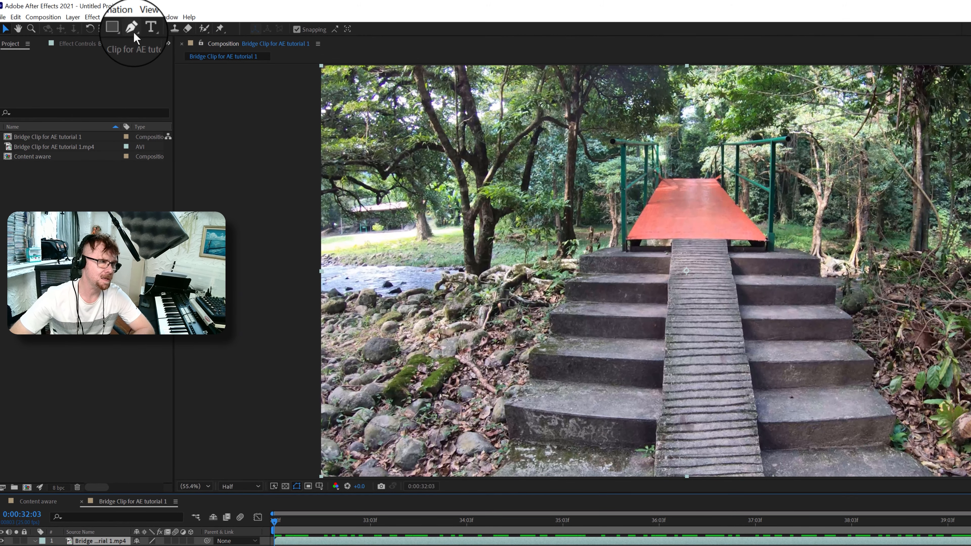
left_click(134, 33)
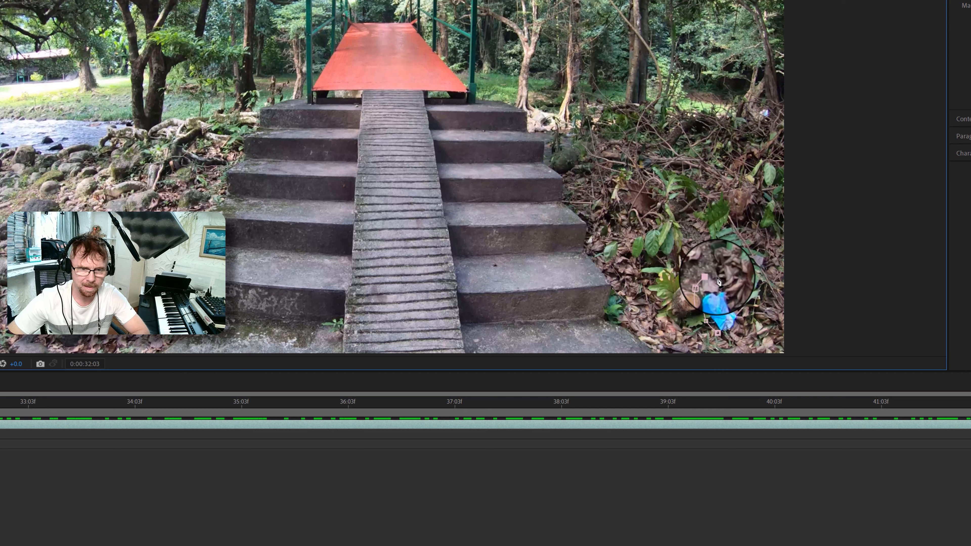
left_click(736, 298)
left_click(744, 310)
left_click(742, 331)
left_click(737, 341)
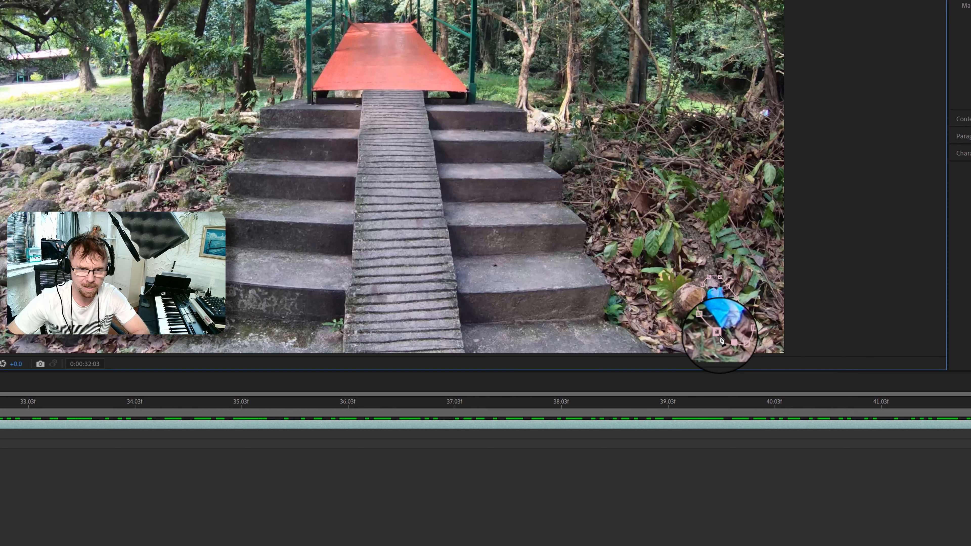
left_click(718, 332)
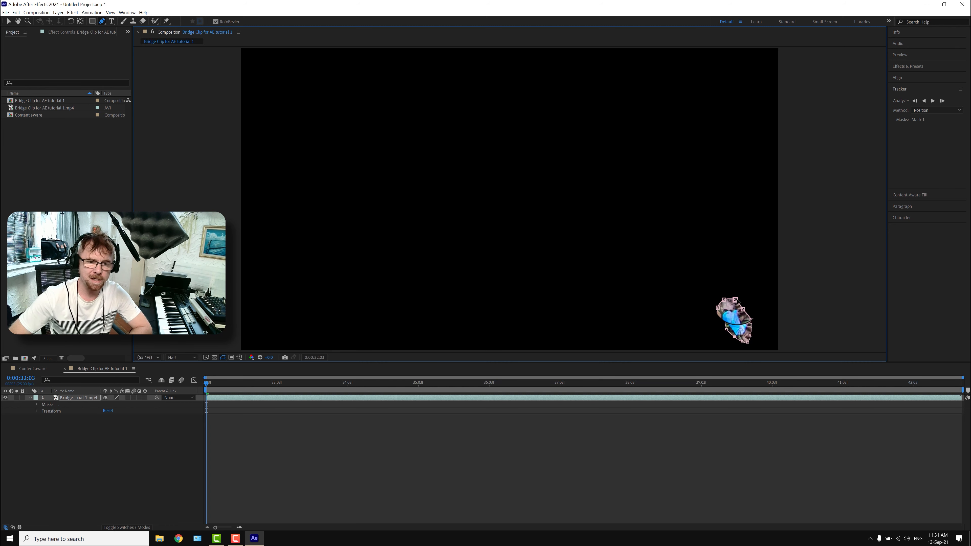
left_click_drag(735, 300, 735, 299)
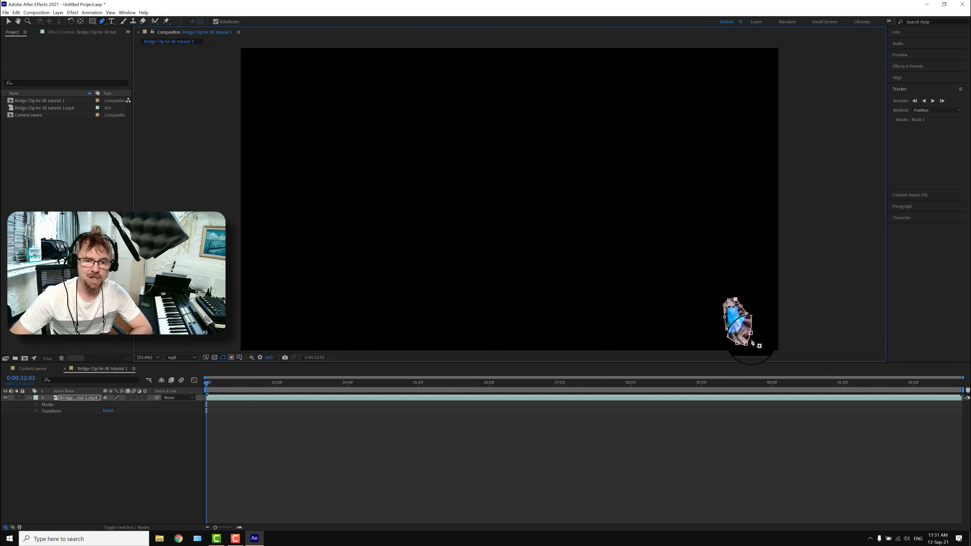
left_click_drag(749, 342, 746, 341)
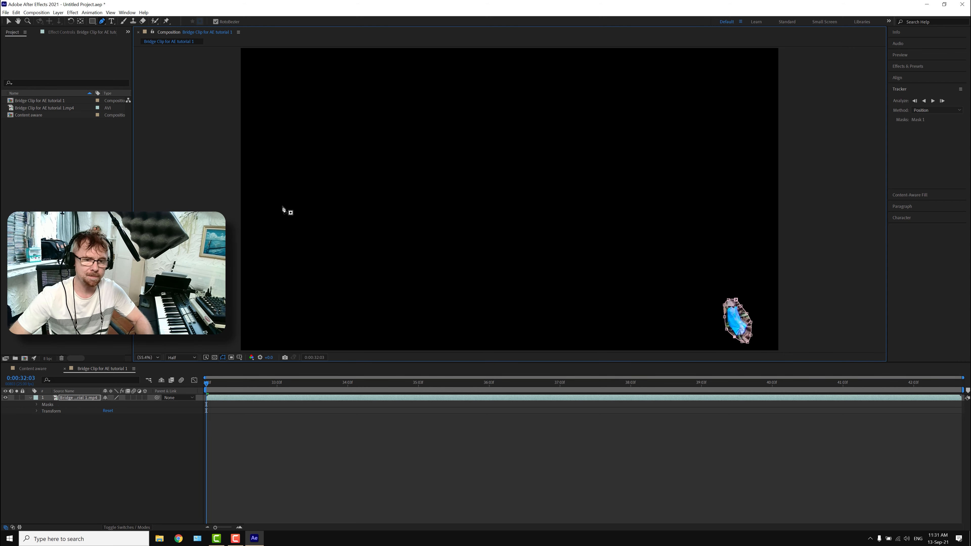
- Undo the last Pen mask edits and delete the pen-drawn mask from the bridge clip layer
key("ctrl+z")
key("ctrl+z")
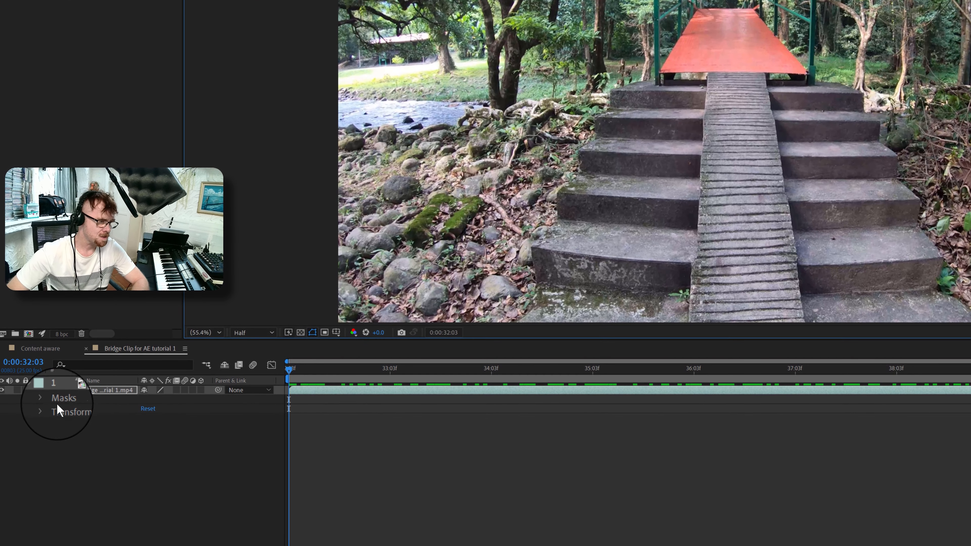
left_click(45, 401)
left_click(53, 407)
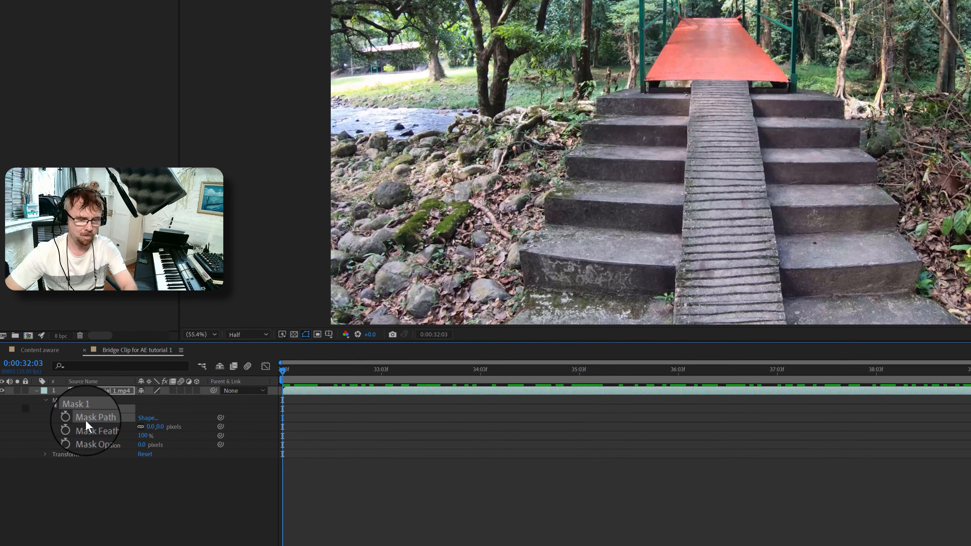
key("Delete")
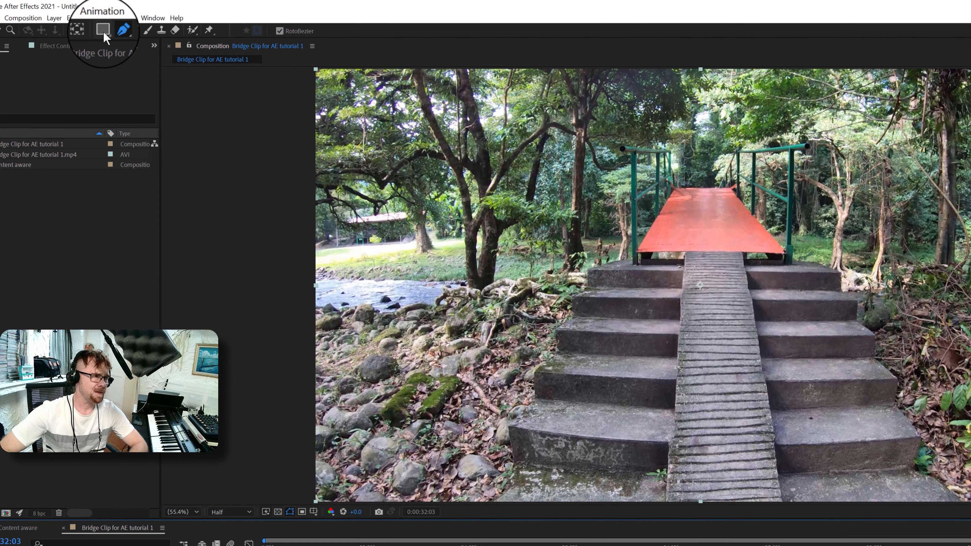
- Draw an elliptical mask around the blue litter beside the steps with the Ellipse tool, viewed up close
left_click(104, 32)
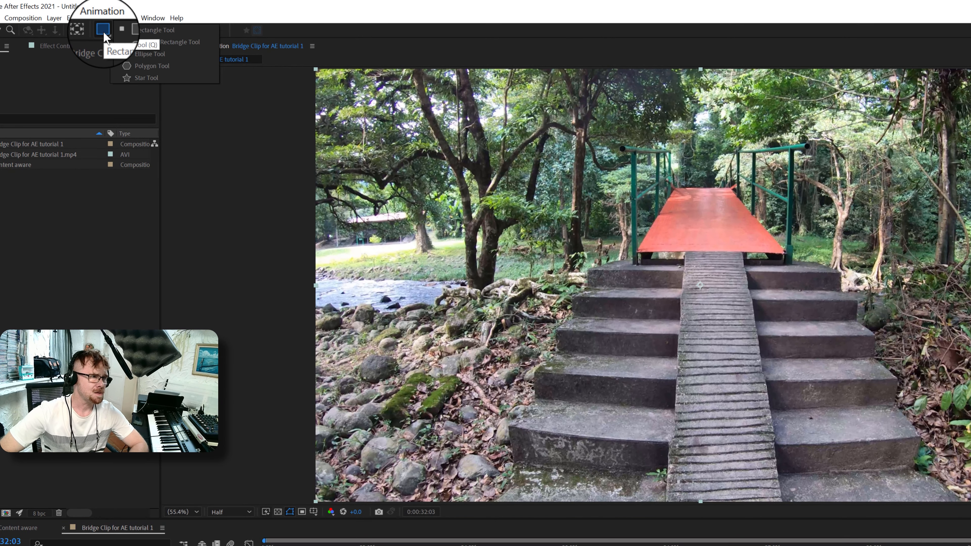
left_click(160, 59)
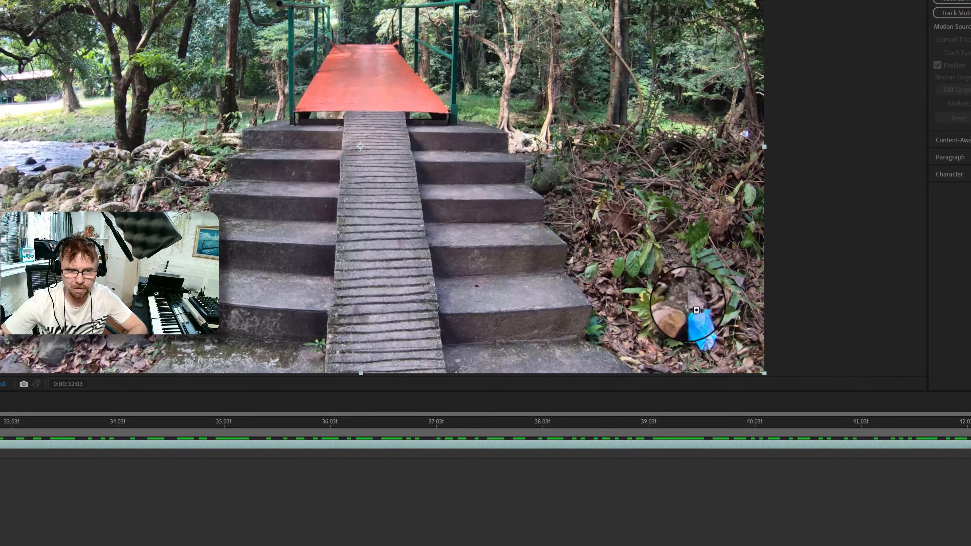
scroll(682, 299, "up", 2)
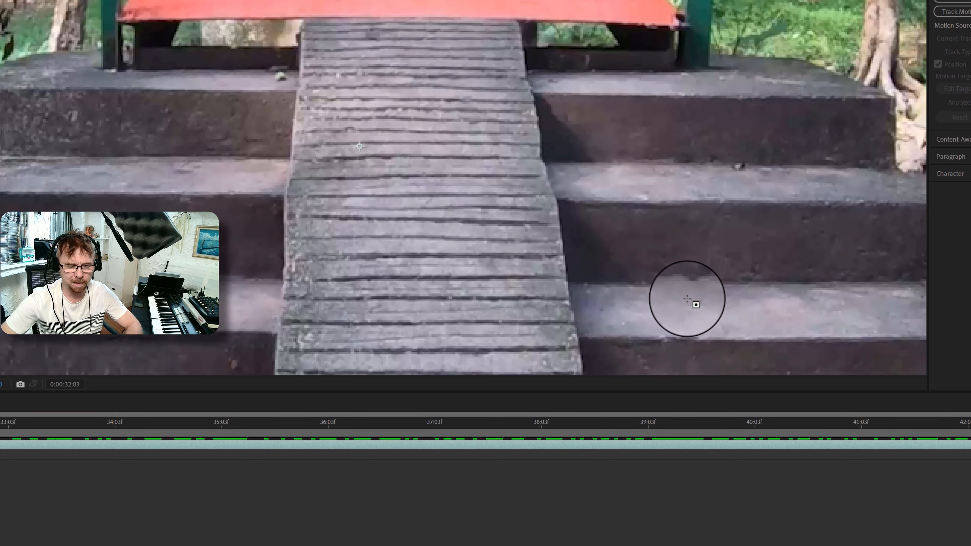
key("space")
mouse_move(736, 287)
left_mouse_down()
mouse_move(427, 46)
mouse_move(429, 96)
mouse_move(315, 84)
mouse_move(372, 43)
mouse_move(358, 59)
mouse_move(206, 108)
mouse_move(264, 157)
left_mouse_up()
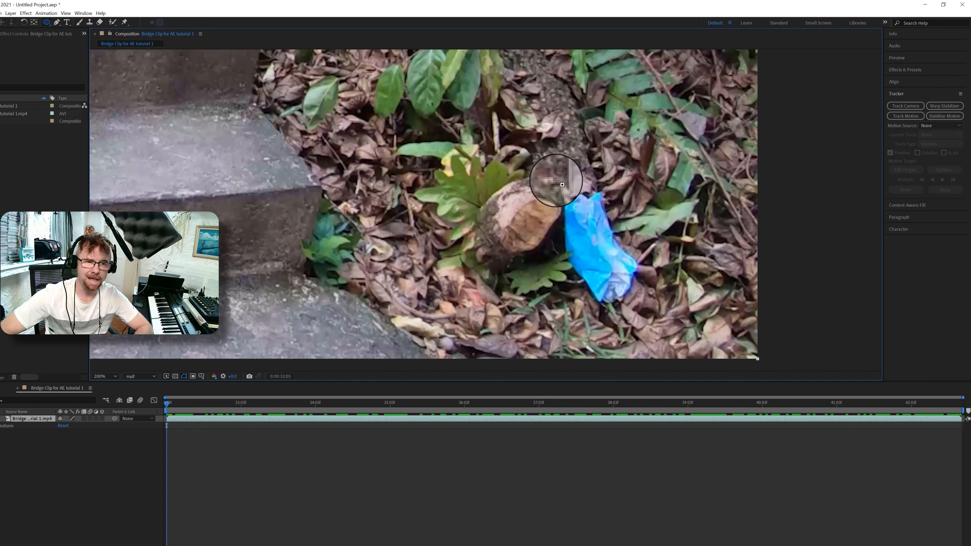
mouse_move(554, 179)
left_mouse_down()
mouse_move(575, 259)
mouse_move(649, 323)
left_mouse_up()
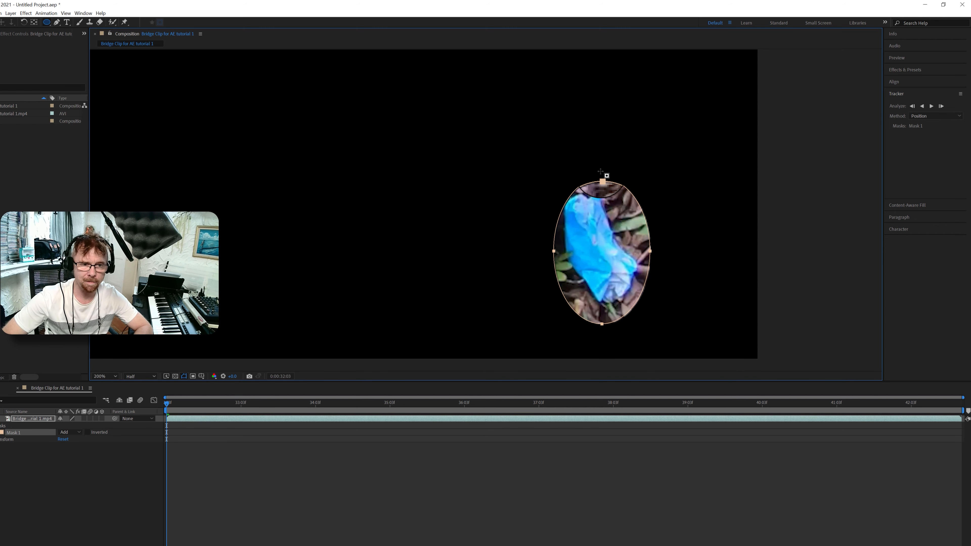
- Reshape the elliptical mask by moving its four points so it follows the slanted blue litter more closely
left_click_drag(602, 179, 589, 179)
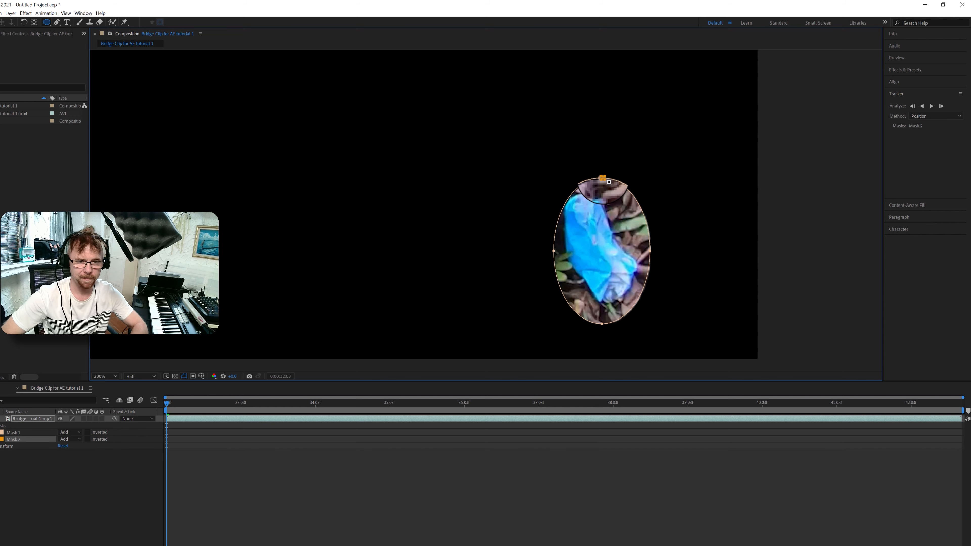
left_click(0, 22)
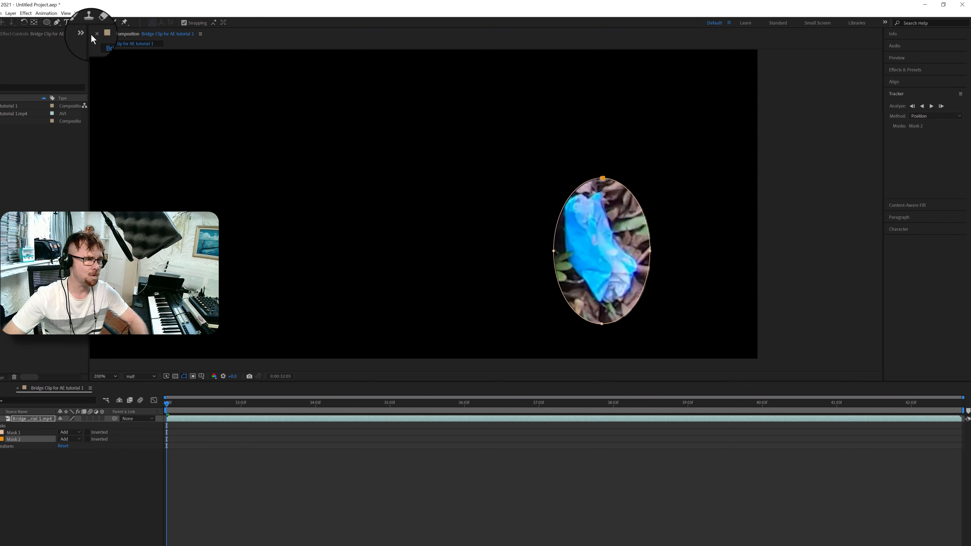
left_click_drag(602, 179, 583, 179)
left_click_drag(651, 251, 647, 253)
left_click_drag(602, 325, 608, 324)
left_click_drag(556, 254, 567, 242)
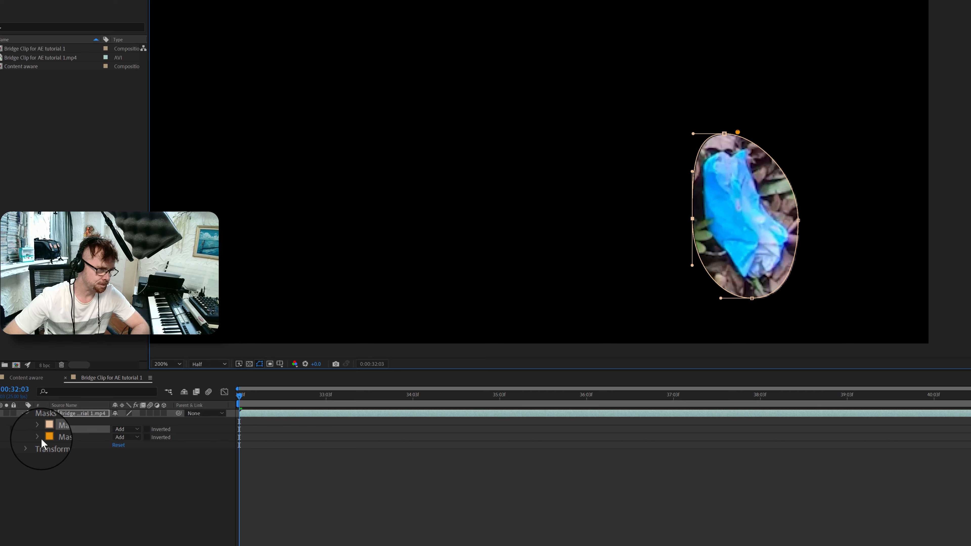
- Delete the stray Mask 2 from the bridge clip layer, keeping Mask 1
left_click(47, 437)
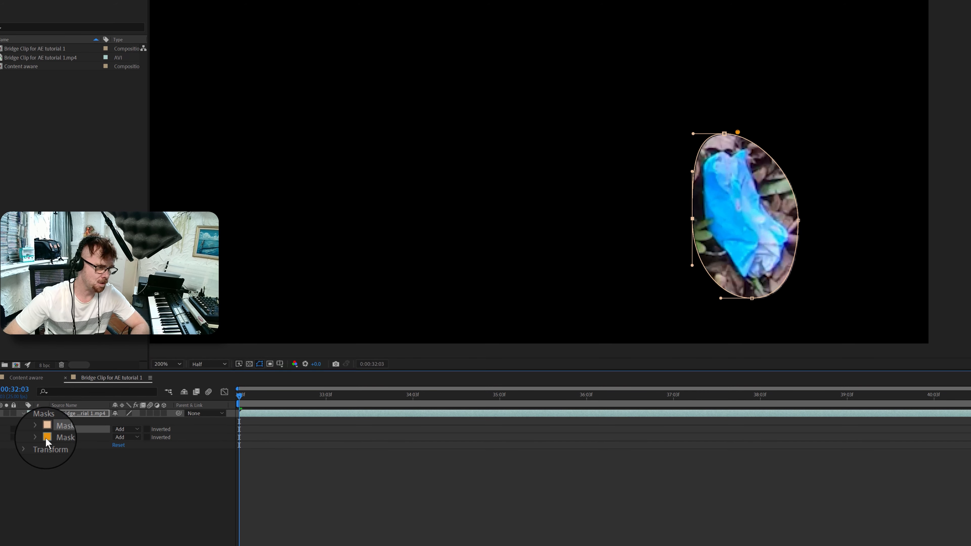
left_click(670, 213)
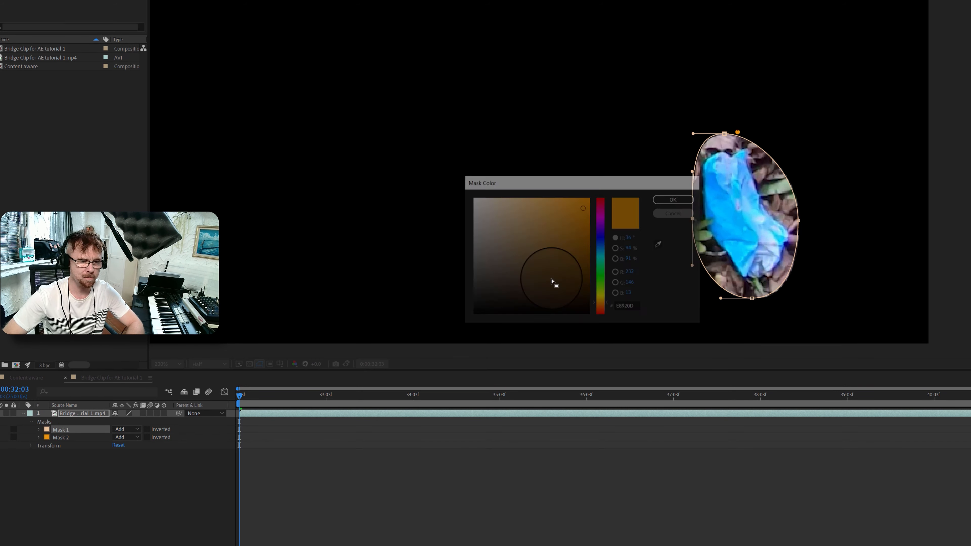
left_click(57, 438)
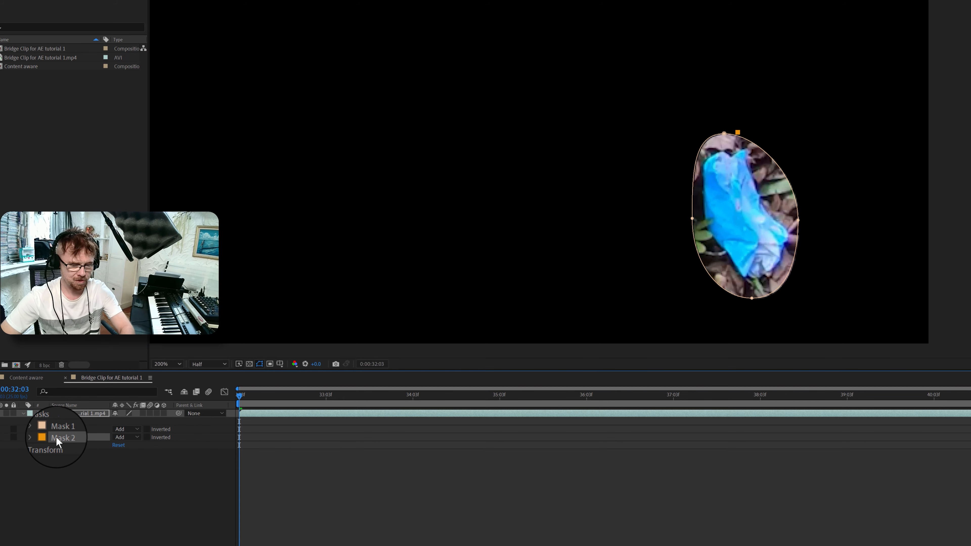
key("Delete")
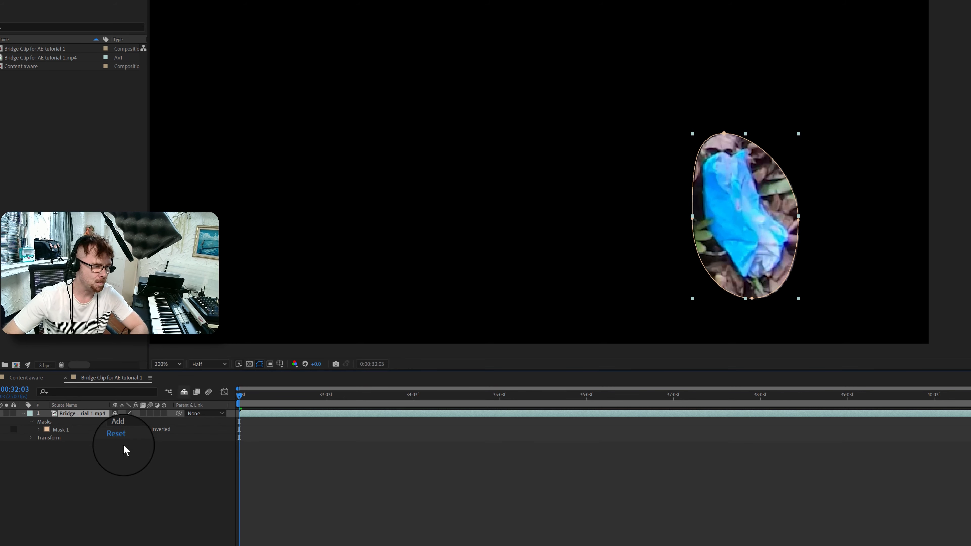
- Set Mask 1's mode to None and turn on Mask Path keyframing at the first frame of the clip
left_click(40, 432)
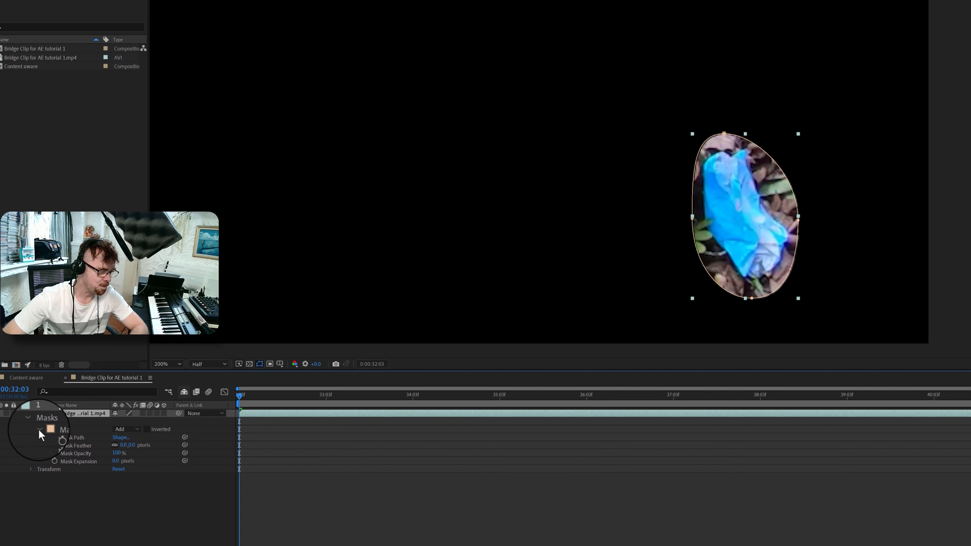
left_click(75, 442)
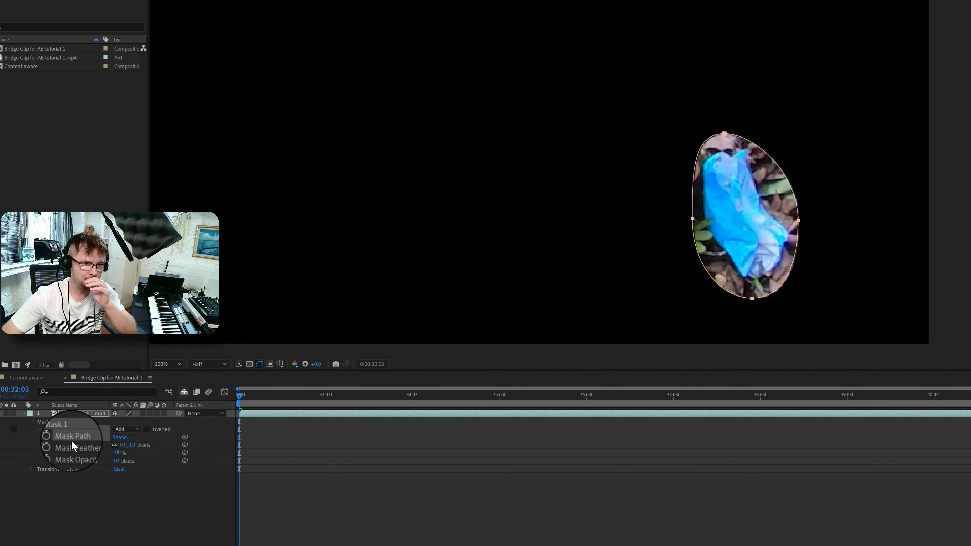
left_click(137, 435)
left_click(132, 444)
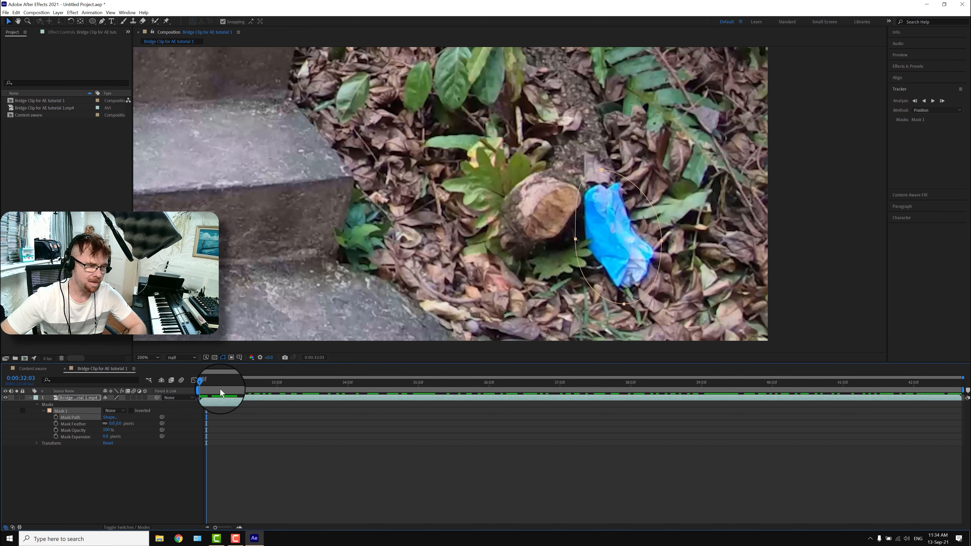
mouse_move(206, 384)
left_mouse_down()
mouse_move(390, 382)
mouse_move(203, 394)
mouse_move(241, 383)
mouse_move(202, 384)
left_mouse_up()
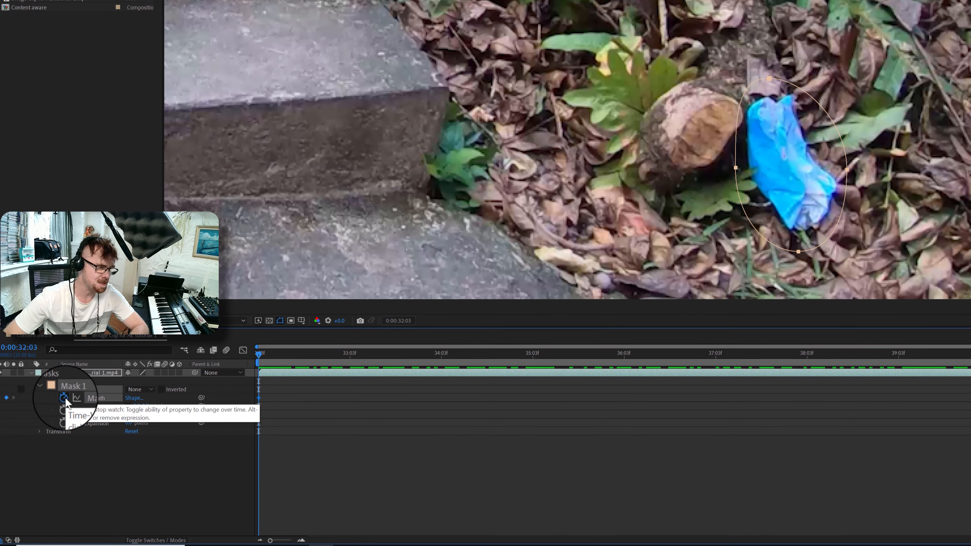
left_click(55, 417)
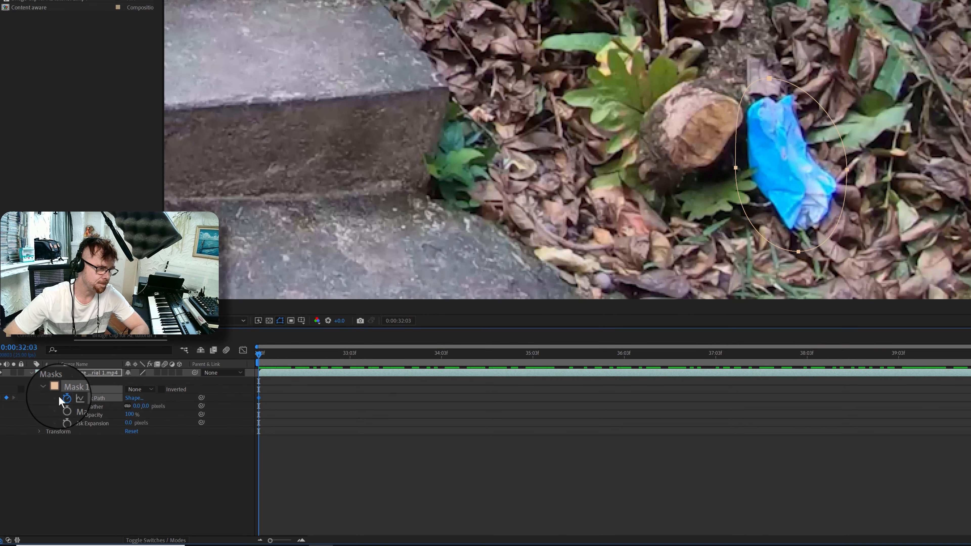
- Change Mask 1's outline colour to pure red (FF0000)
left_click(56, 392)
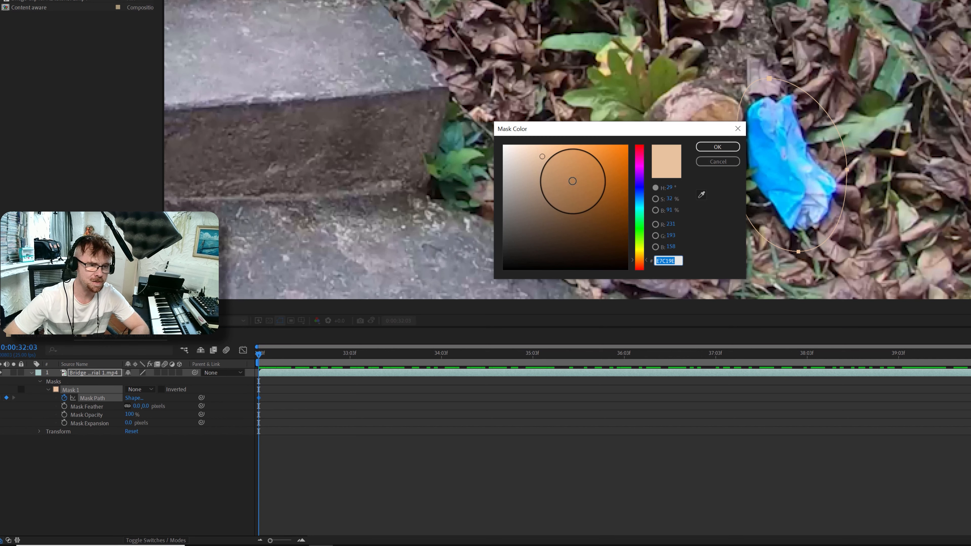
left_click_drag(570, 180, 636, 140)
left_click(710, 149)
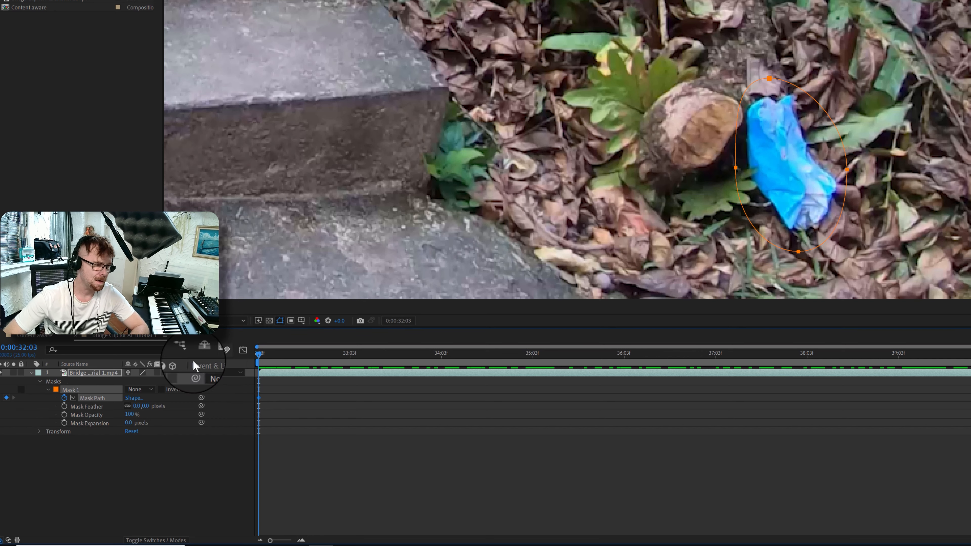
left_click(57, 392)
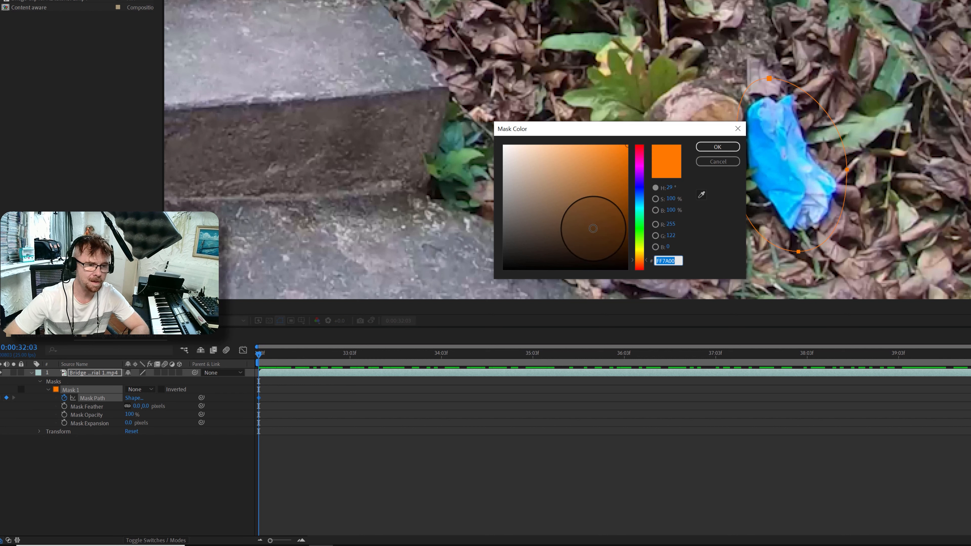
left_click_drag(641, 195, 636, 133)
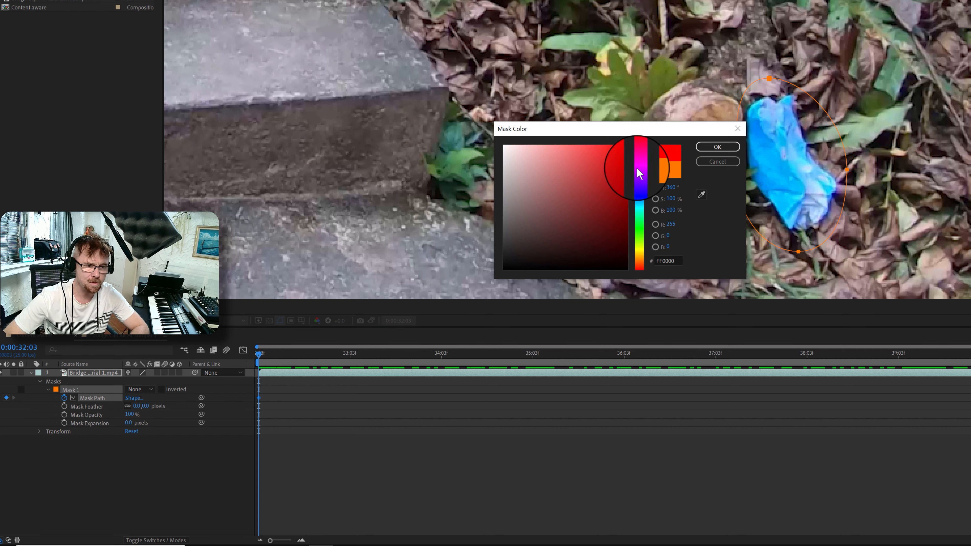
left_click(711, 148)
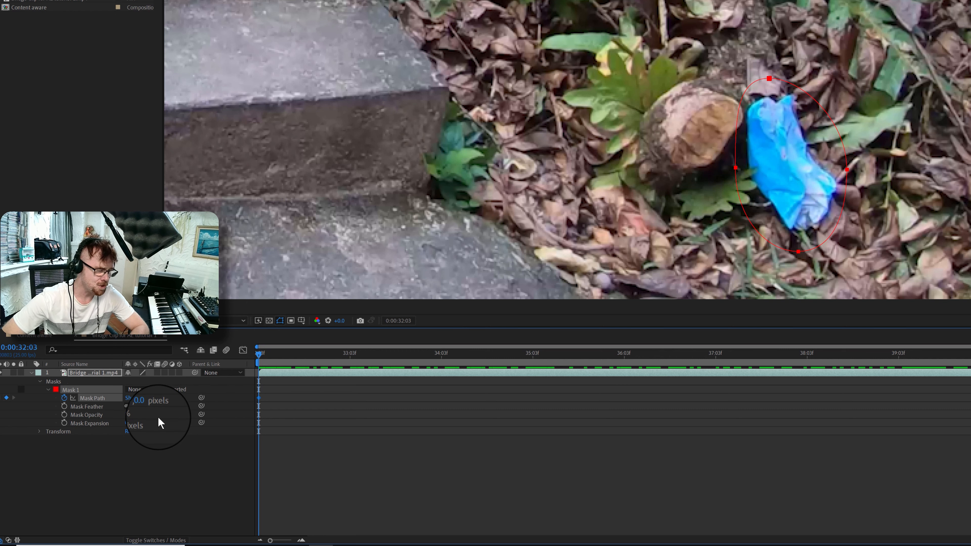
- Set Mask 1's Mask Feather to 5 pixels
left_click_drag(137, 410, 142, 408)
left_click(139, 406)
type("5")
key("Return")
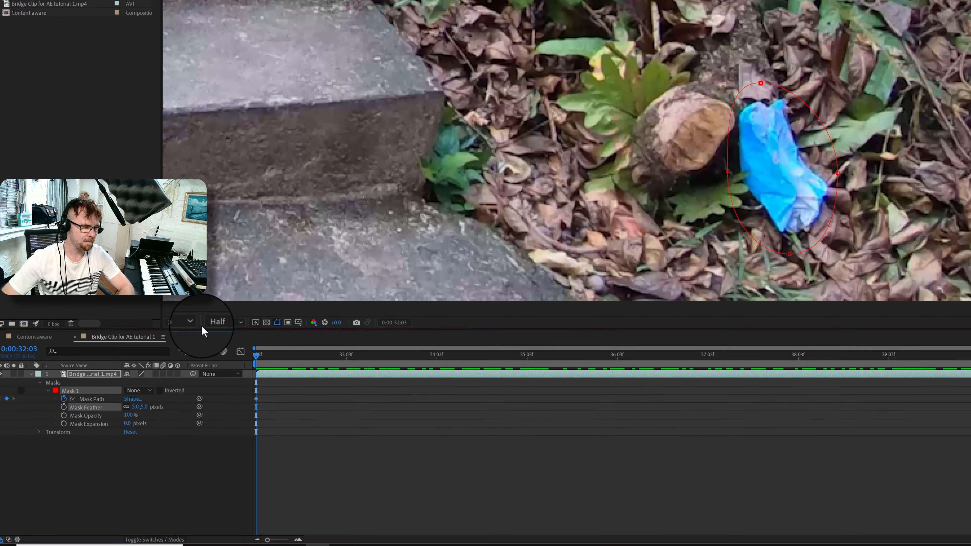
- Track Mask 1 forward from the clip's first frame with the tracking method set to Position
left_click(196, 322)
left_click(192, 335)
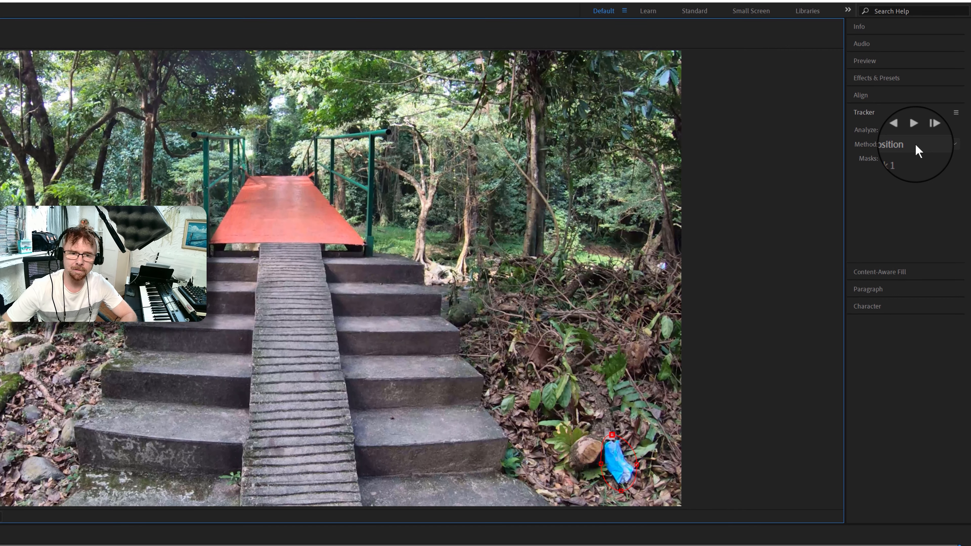
left_click(916, 145)
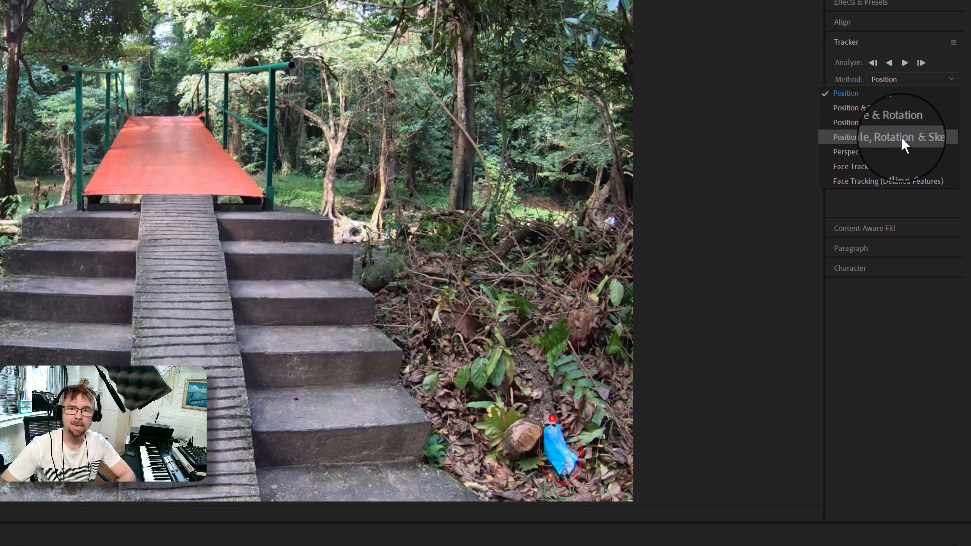
left_click(849, 93)
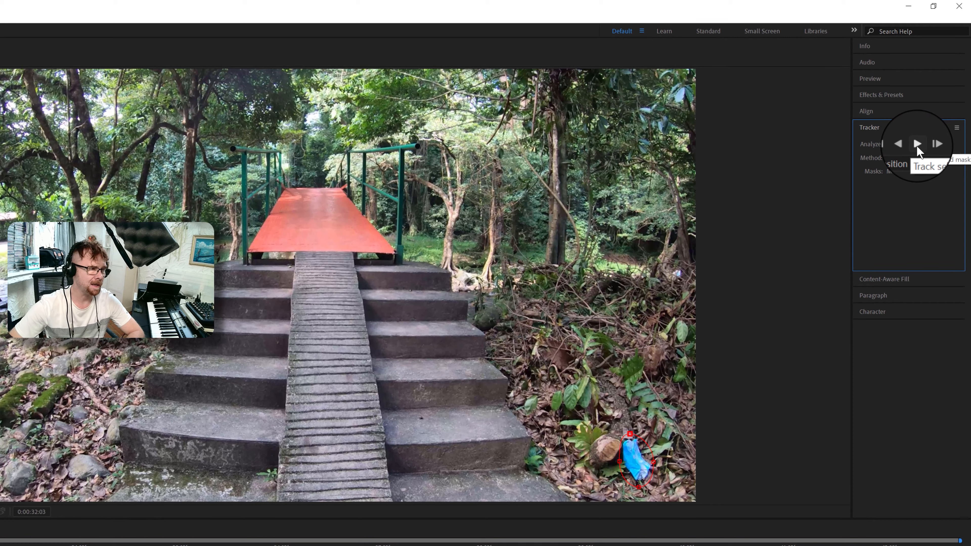
left_click(918, 146)
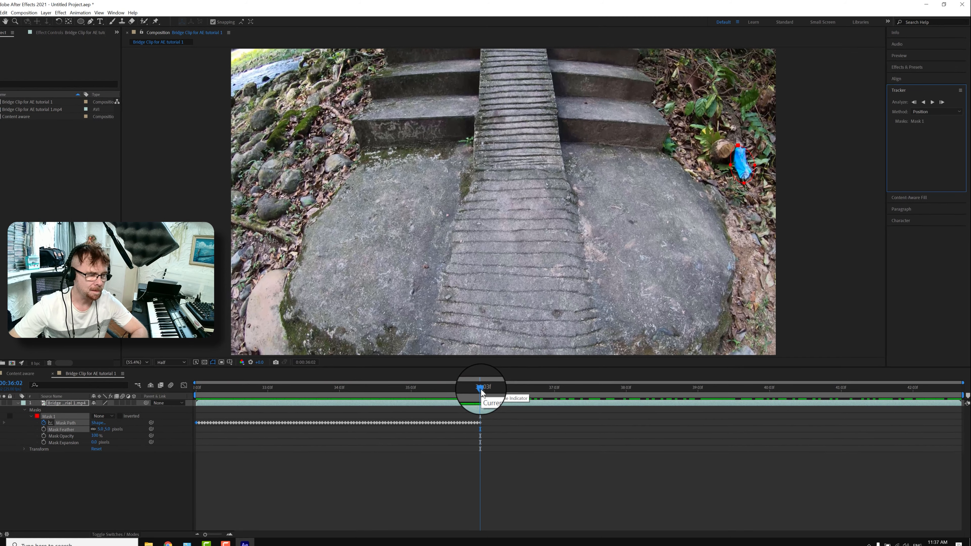
- Check the tracked part of the mask against the blue litter and resume forward tracking from 0:00:36:01
left_click_drag(473, 399, 328, 385)
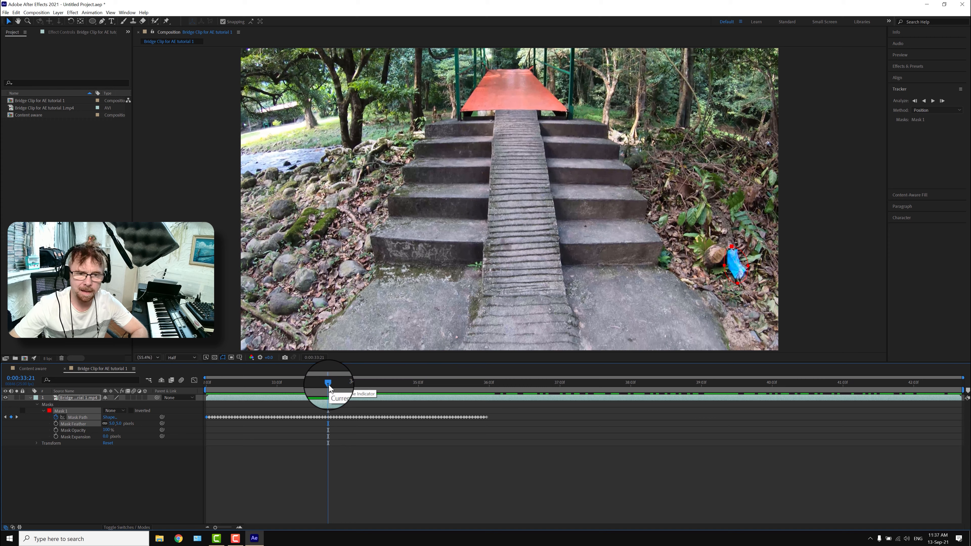
left_click_drag(329, 388, 484, 391)
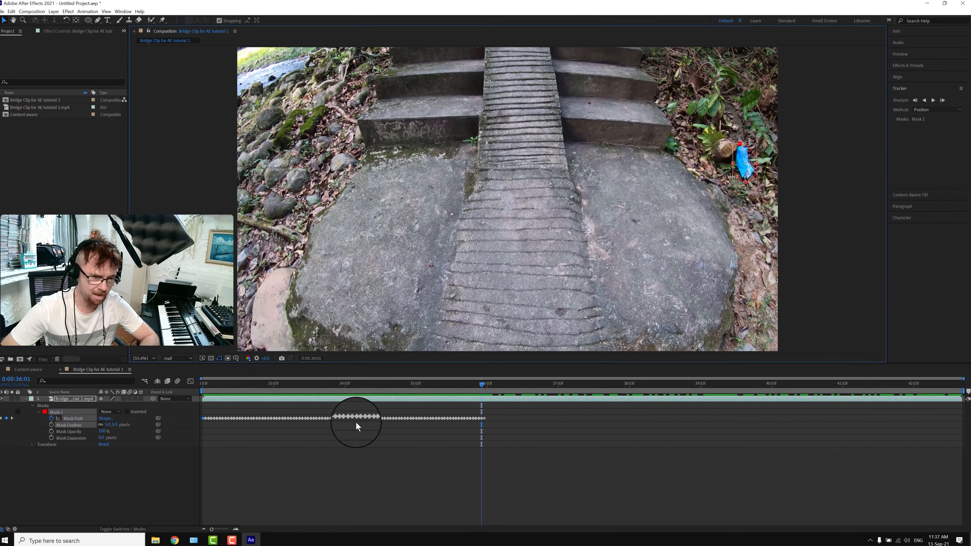
left_click(932, 101)
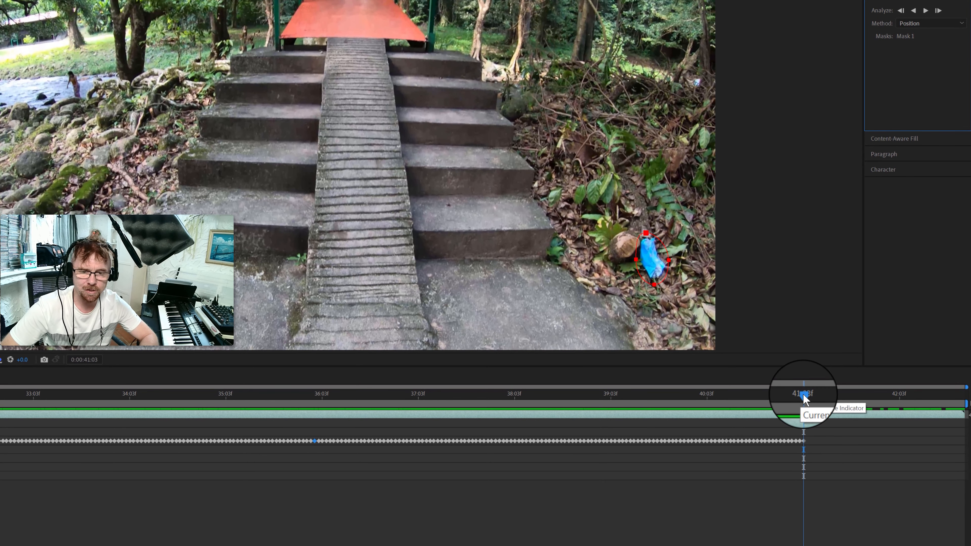
- Review the mask between about 40 and 41 seconds and continue tracking from the last well-tracked frame near 41 seconds
left_click_drag(804, 398, 708, 399)
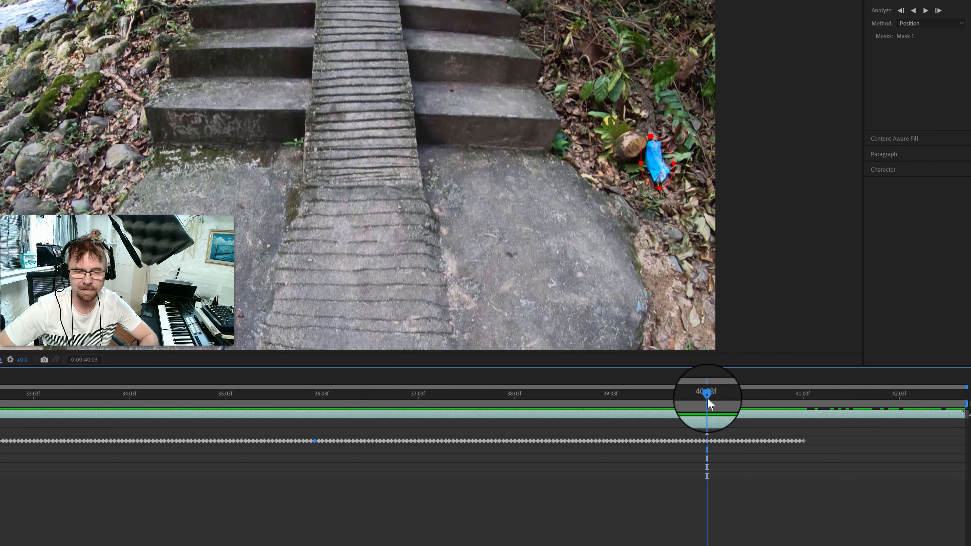
left_click_drag(707, 397, 807, 396)
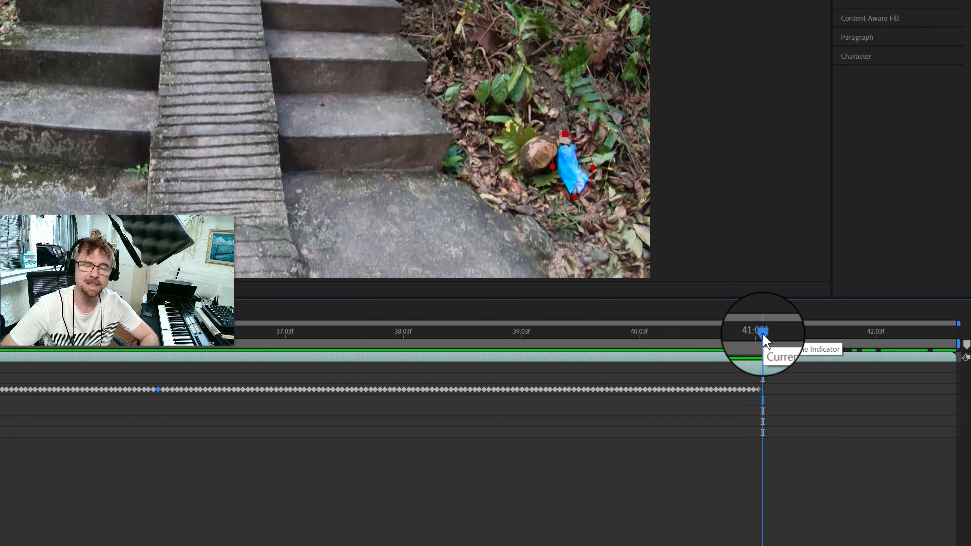
left_click_drag(763, 337, 782, 338)
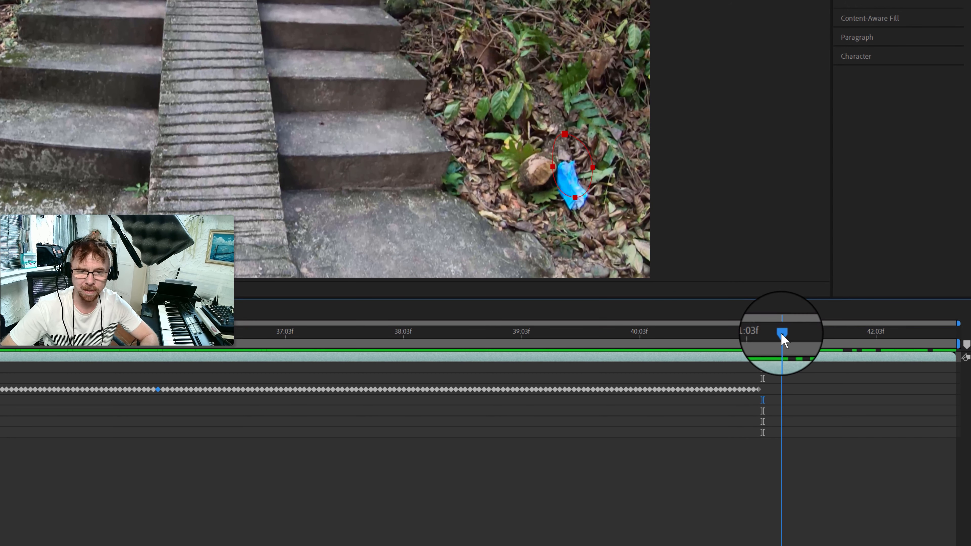
left_click_drag(782, 337, 749, 335)
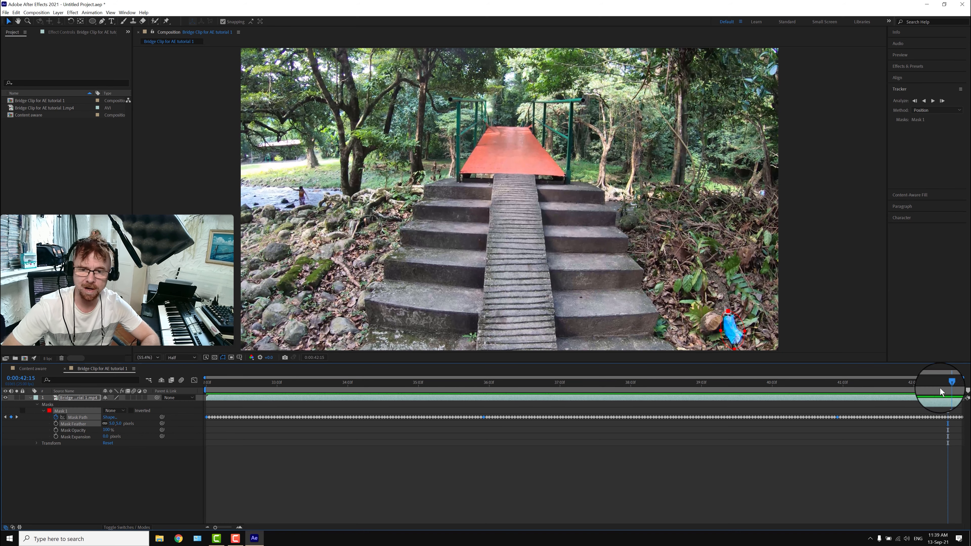
- Return to the first frame and set the Content-Aware Fill's Alpha Expansion to 5, with Lighting Correction off
left_click_drag(948, 384, 191, 409)
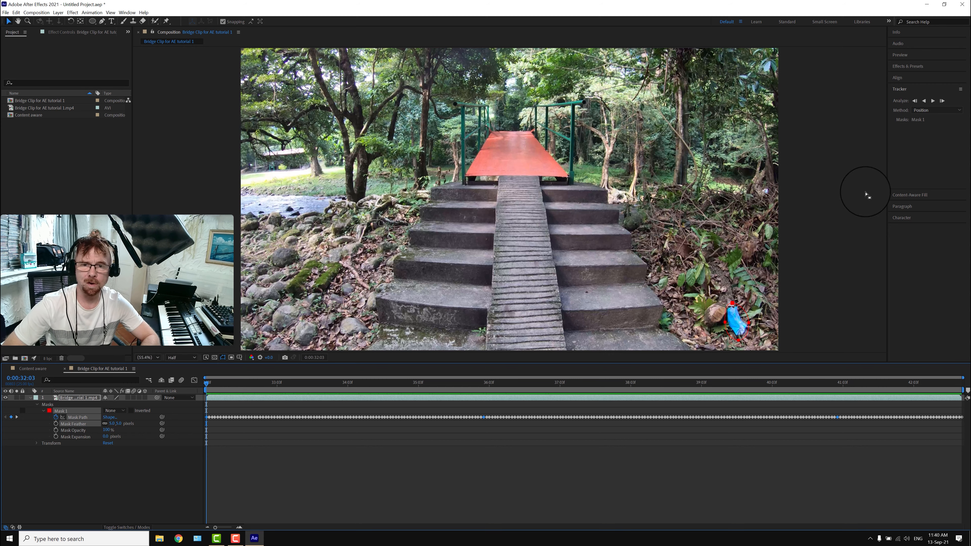
left_click(917, 195)
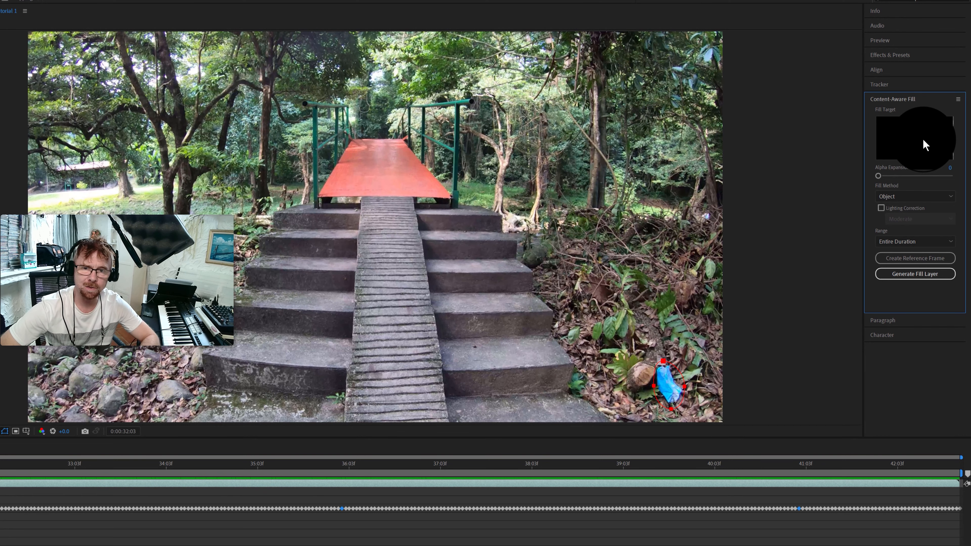
left_click_drag(877, 176, 871, 201)
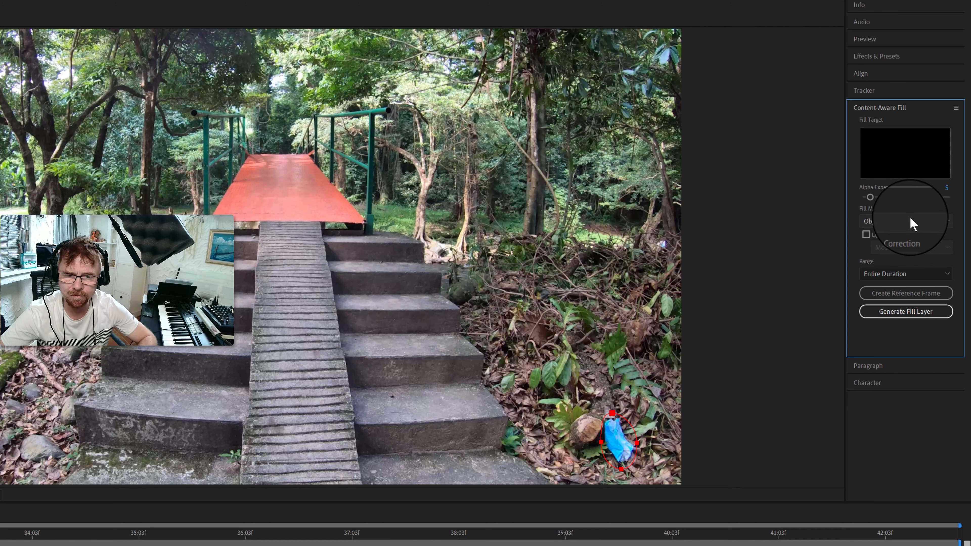
left_click(867, 235)
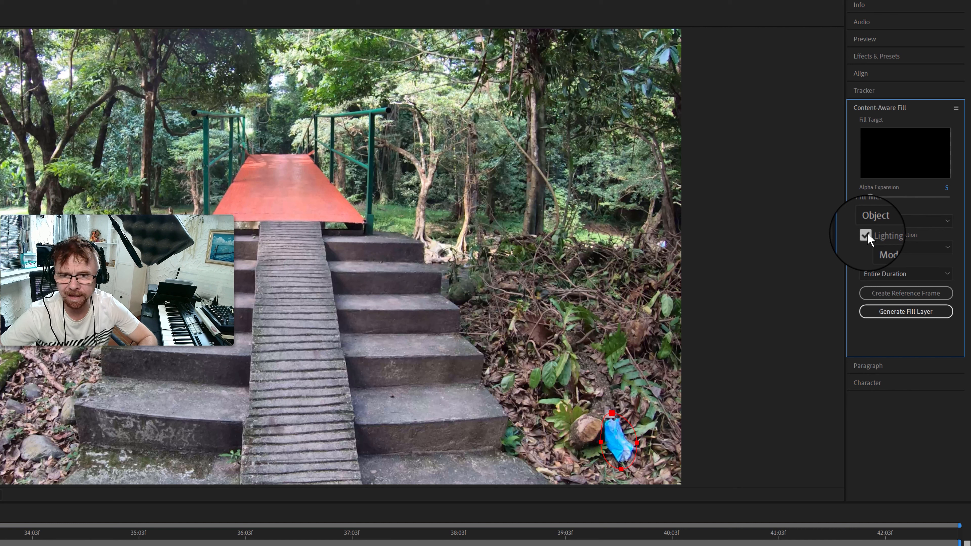
left_click(867, 236)
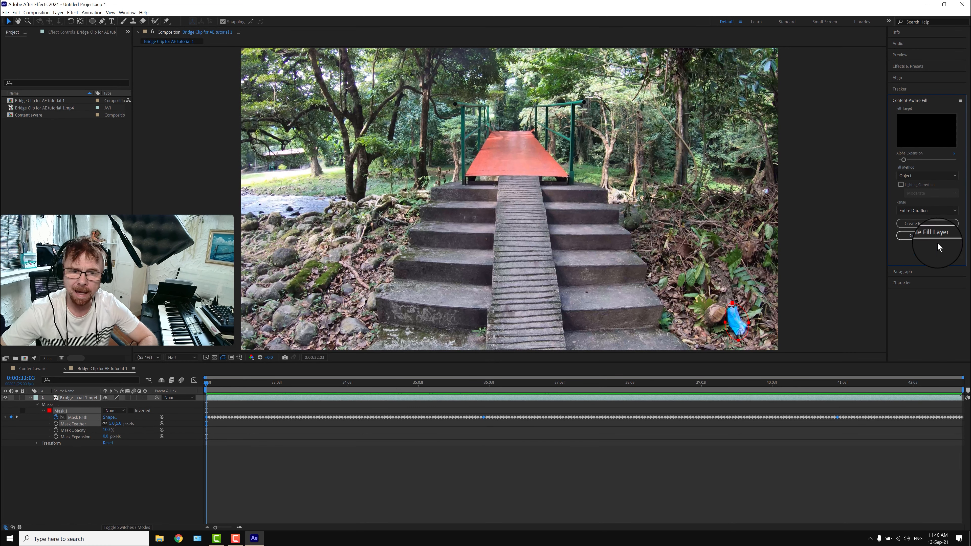
- Create a reference frame from the clip's first frame, saving the project over the existing file AE Tutorials Set 1 Content Aware
left_click(205, 382)
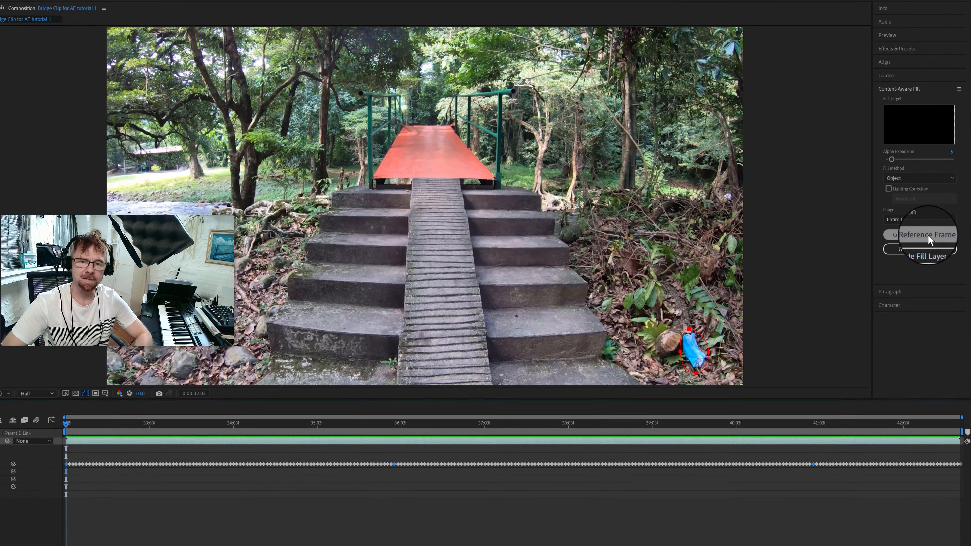
left_click(929, 236)
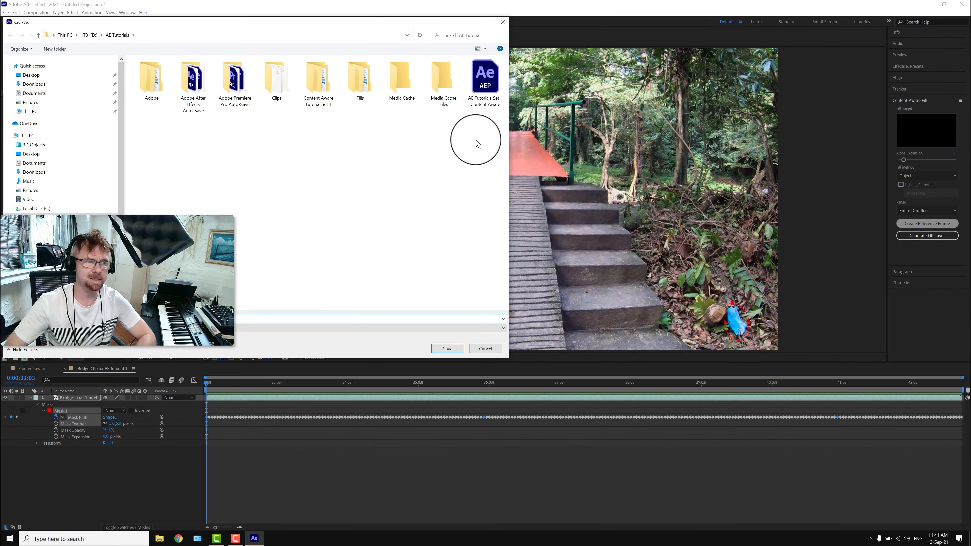
left_click(553, 91)
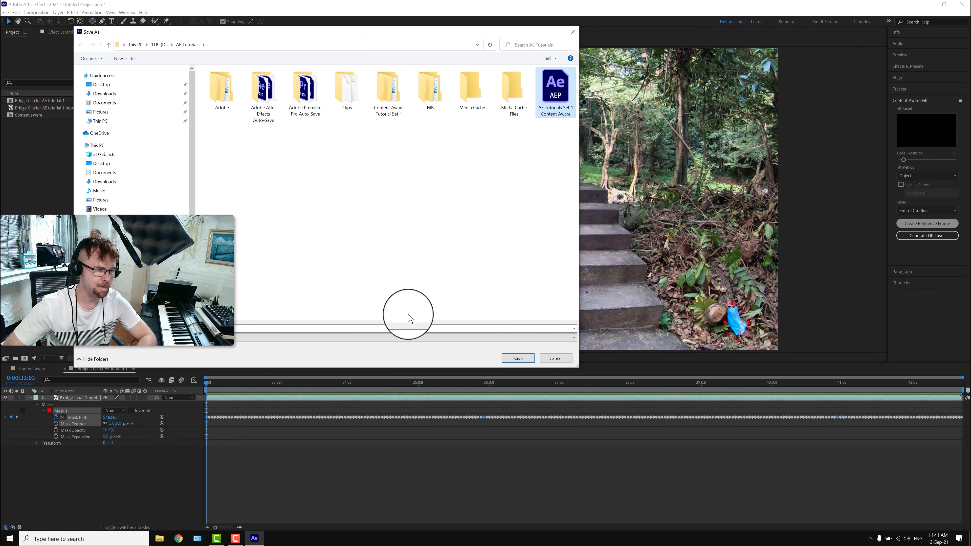
left_click(514, 358)
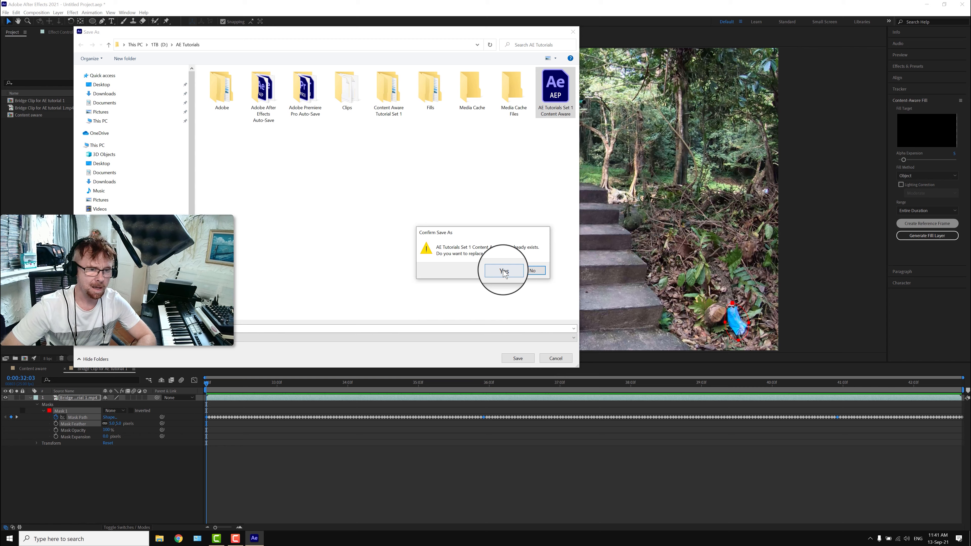
left_click(504, 270)
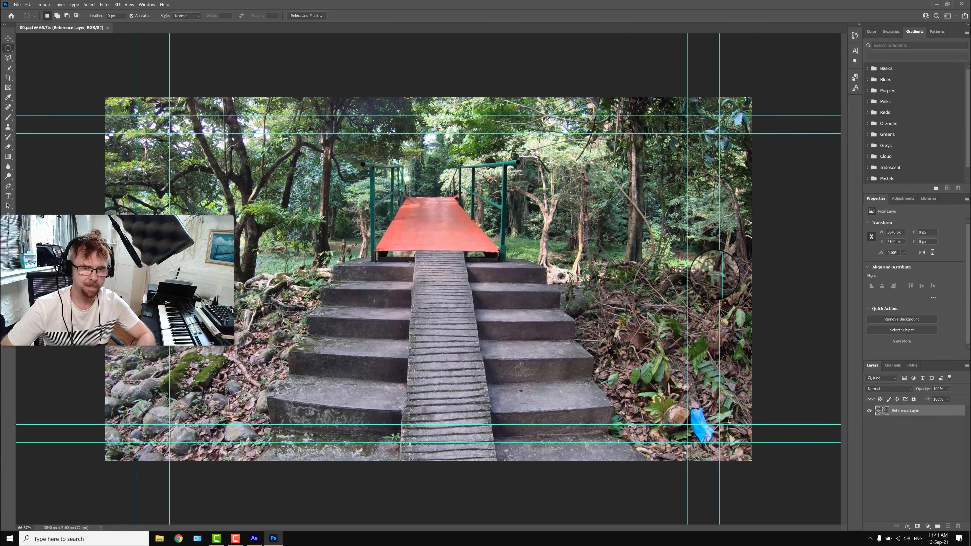
- In Photoshop, draw an elliptical marquee selection about 202 × 263 px around the blue litter in the reference frame
scroll(190, 140, "up", 2)
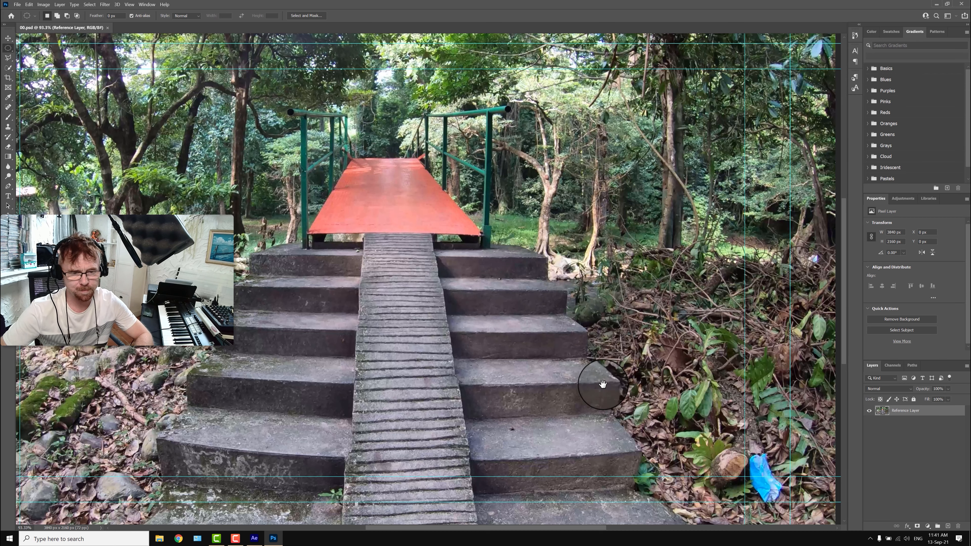
scroll(596, 386, "up", 2)
scroll(501, 309, "up", 2)
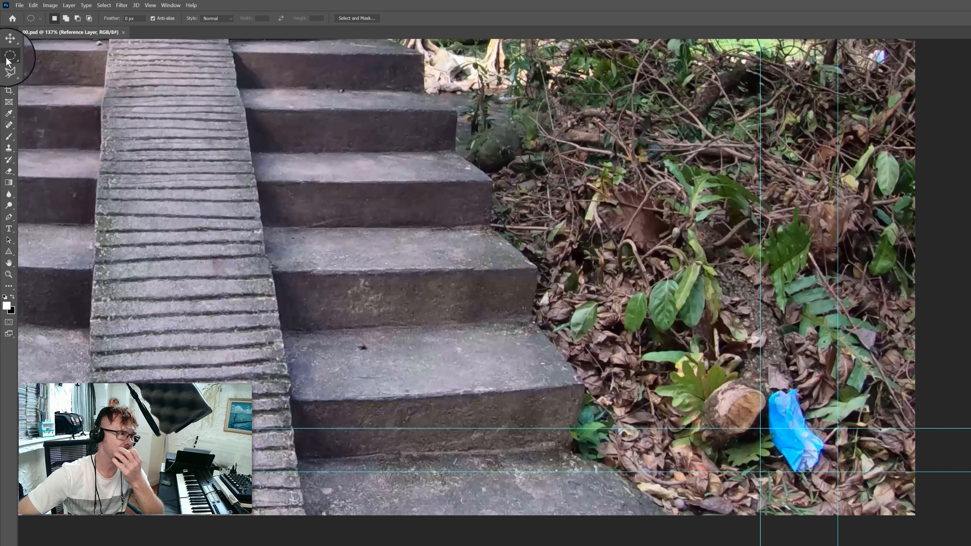
left_click(8, 57)
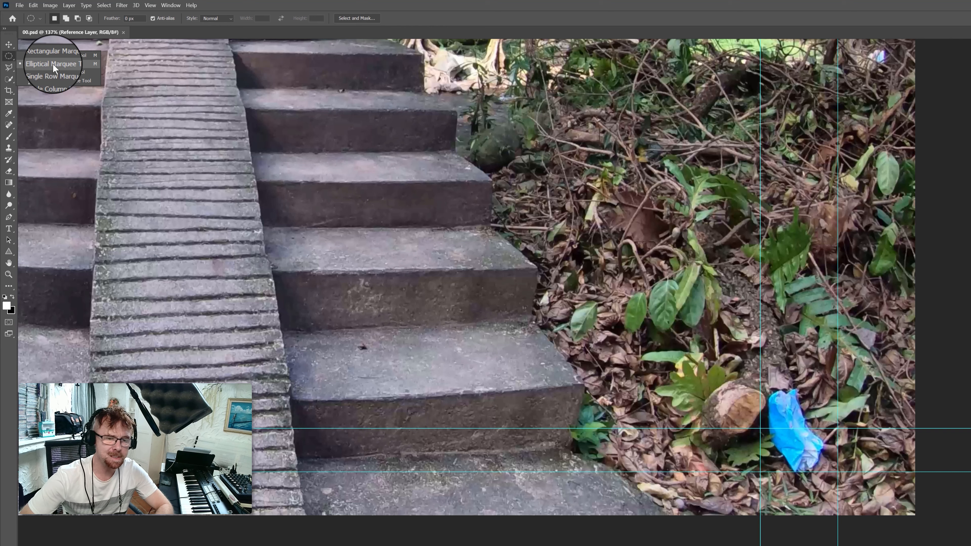
left_click(53, 64)
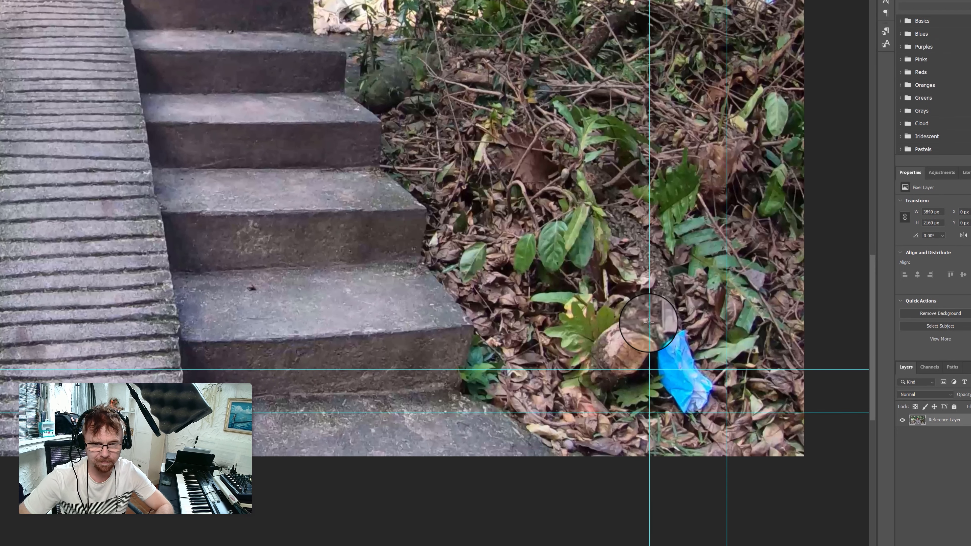
left_click_drag(645, 320, 724, 424)
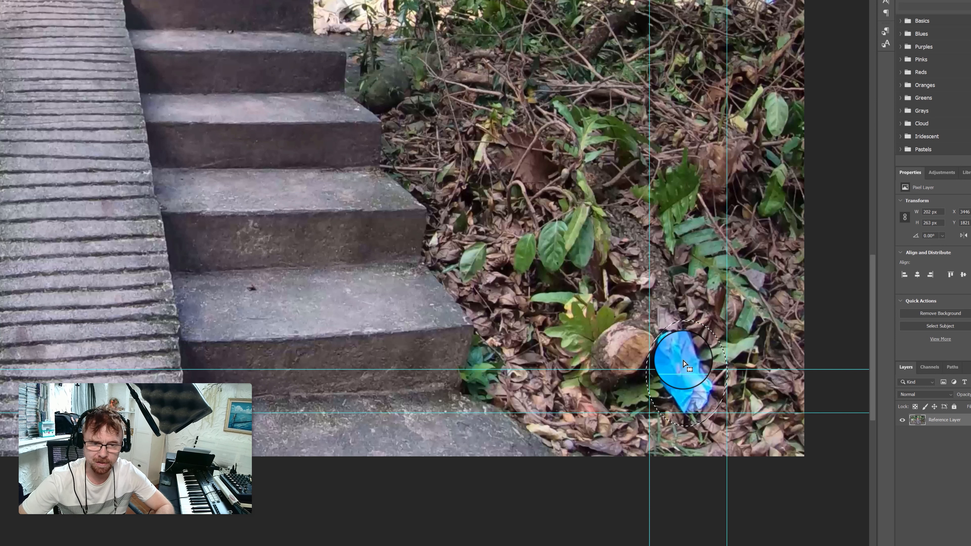
- Try a Content-Aware fill on the unfeathered selection around the litter, and undo it
key("shift+F5")
left_click(455, 164)
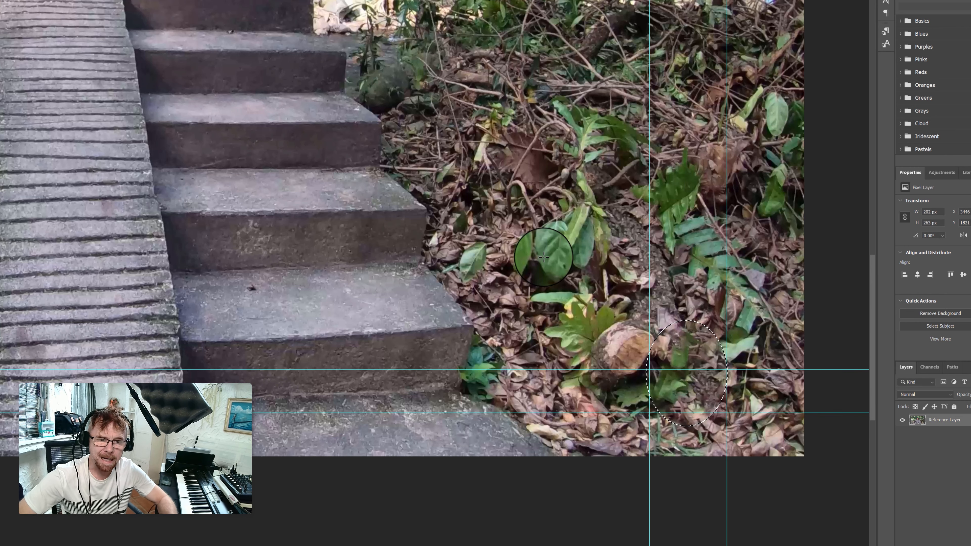
key("ctrl+z")
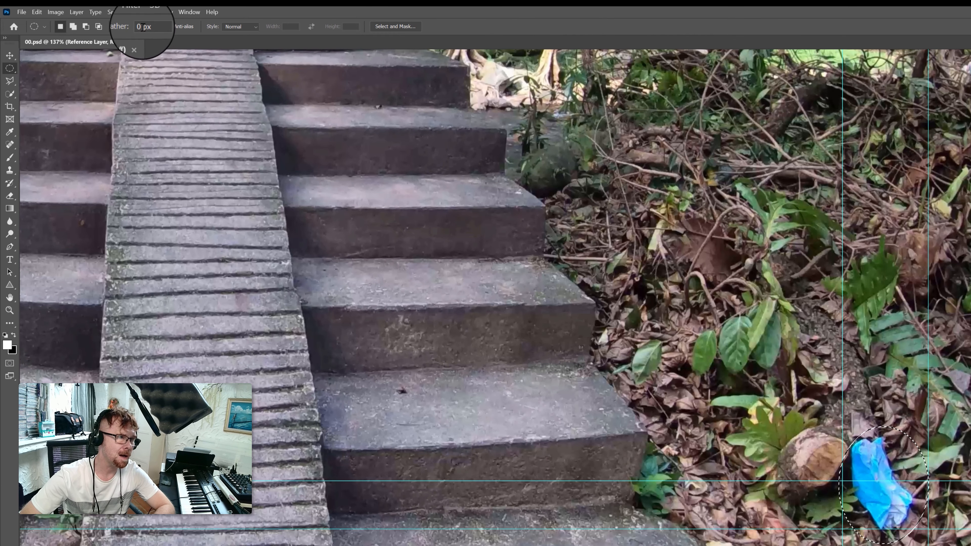
- Set the marquee feather to 4 px and place a new elliptical selection, about 243 × 279 px, over the blue litter
left_click(142, 27)
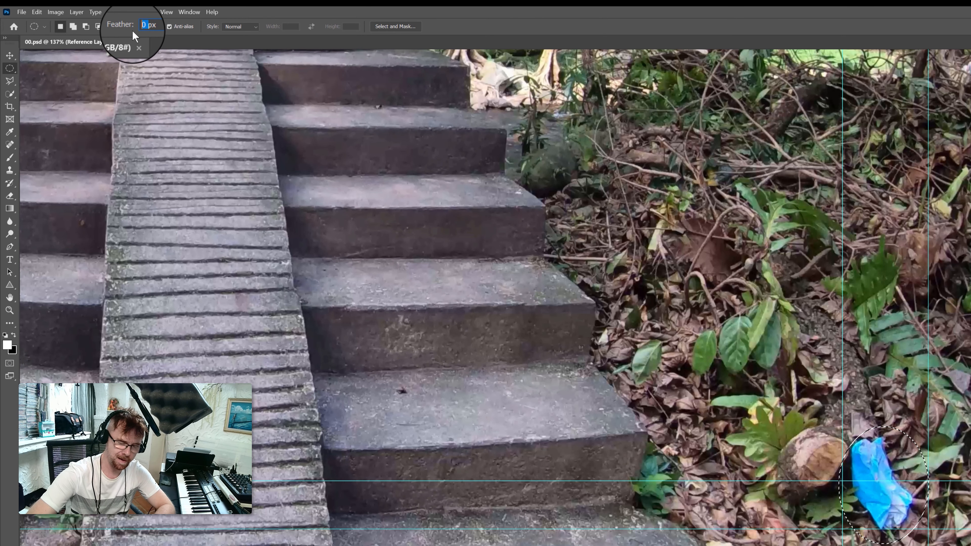
type("4")
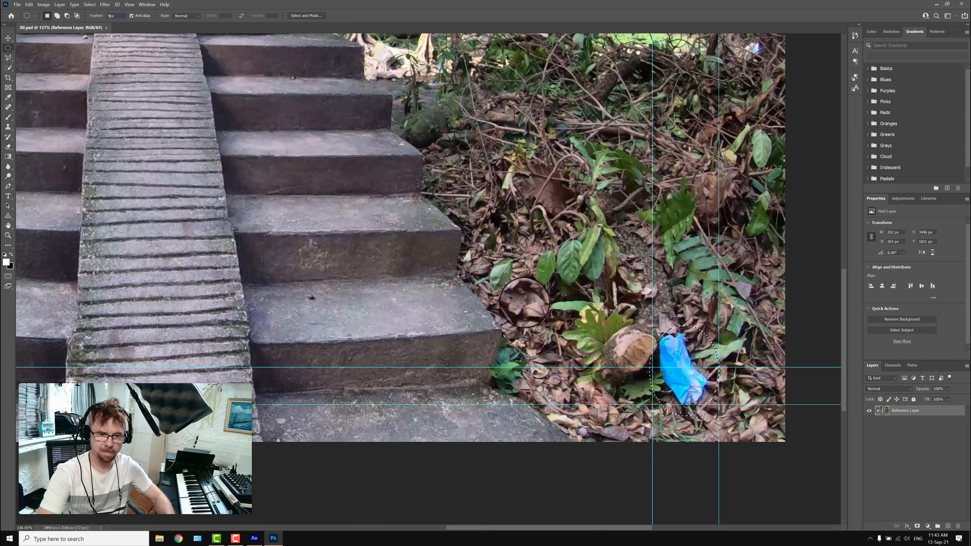
key("BackSpace")
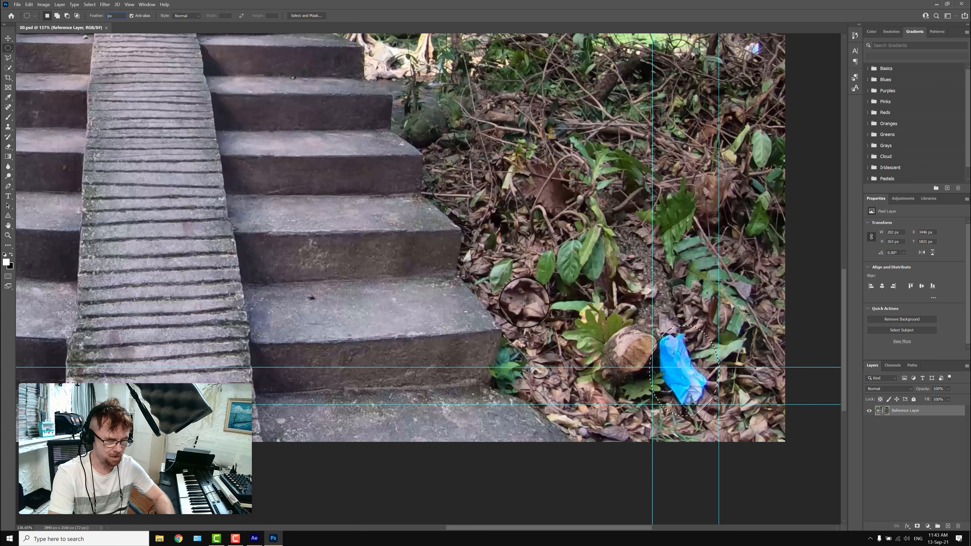
left_click(638, 338)
left_click(514, 205)
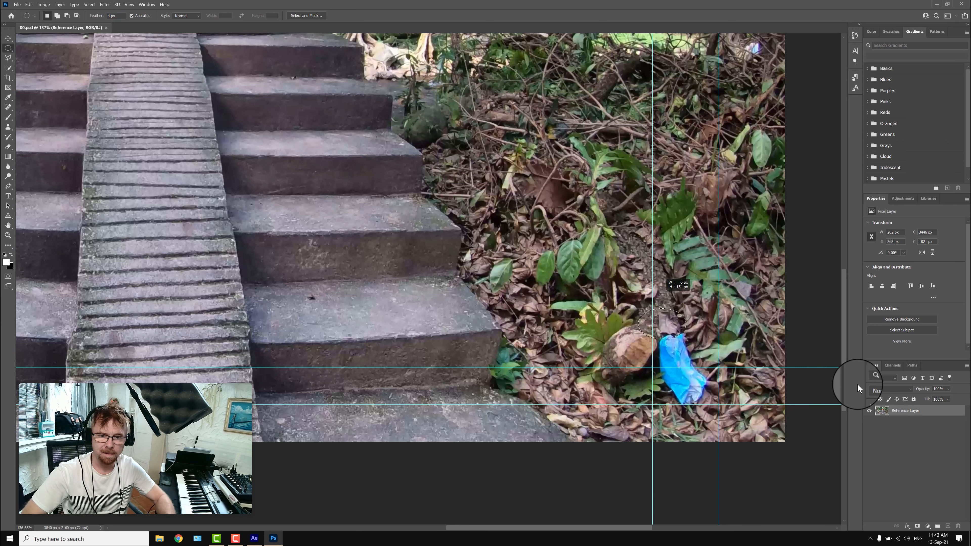
left_click_drag(655, 421, 660, 428)
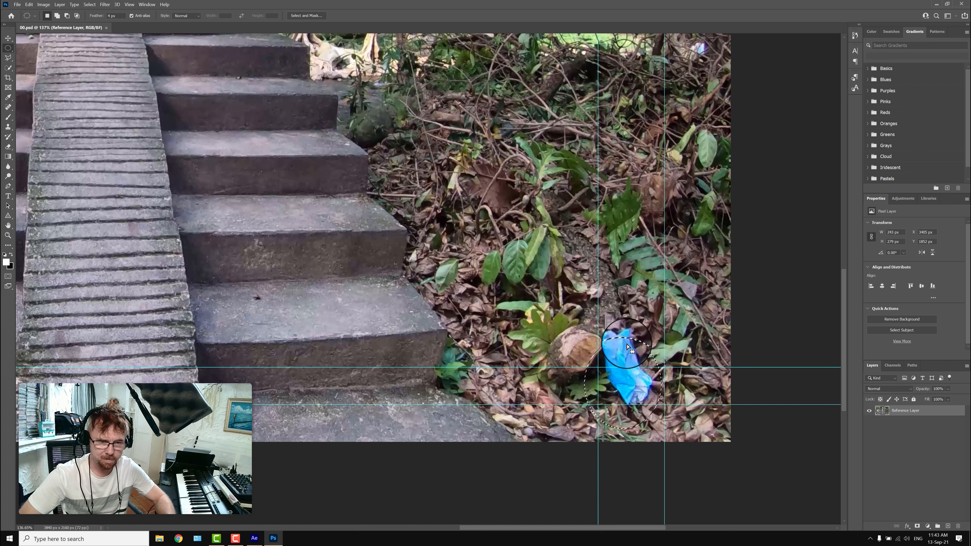
left_click_drag(624, 343, 628, 326)
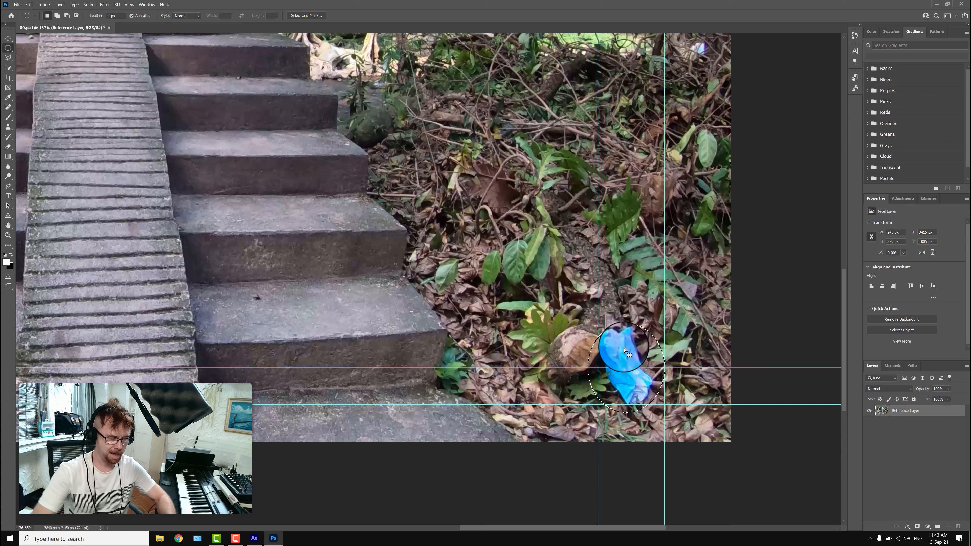
- Remove the blue litter from 00.psd with a Content-Aware fill on the feathered selection, deselect, save and close the file
key("shift+BackSpace")
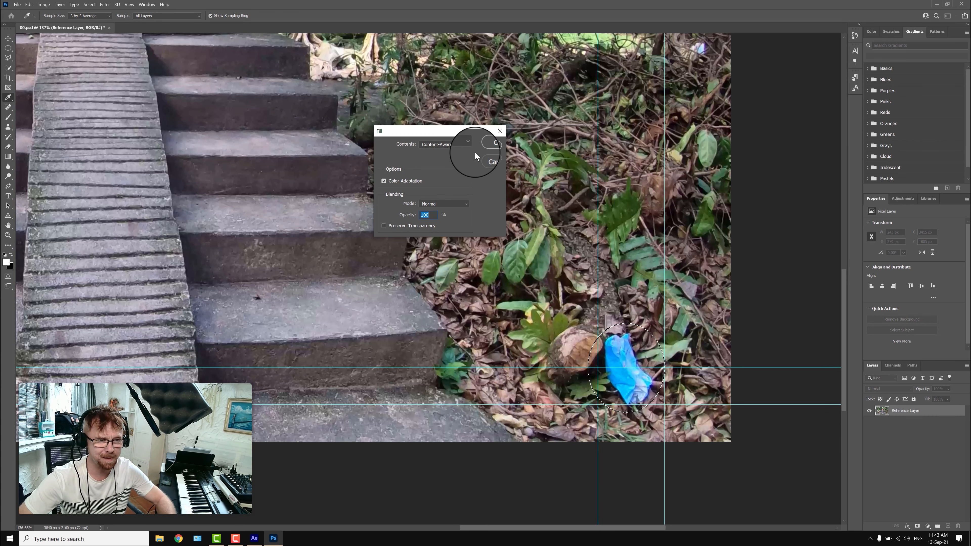
left_click(490, 146)
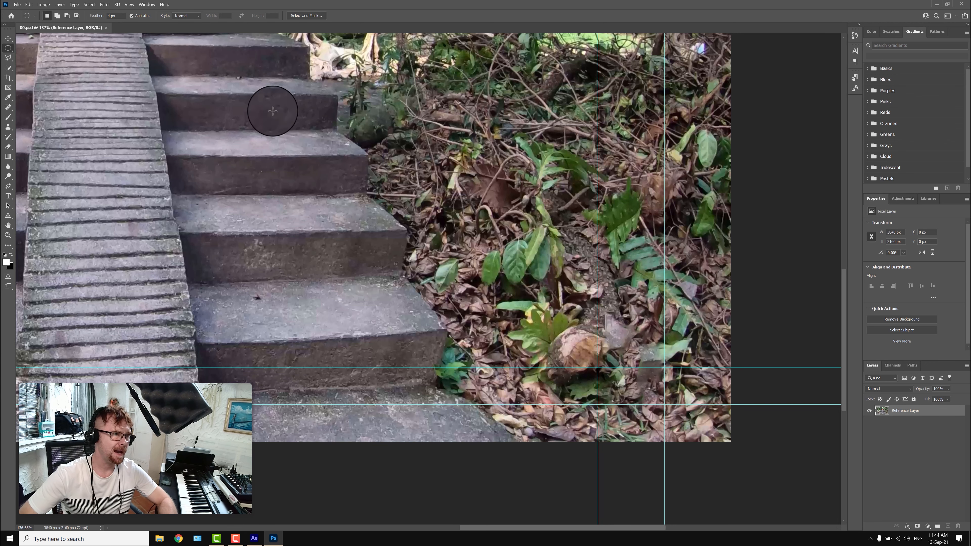
left_click(110, 22)
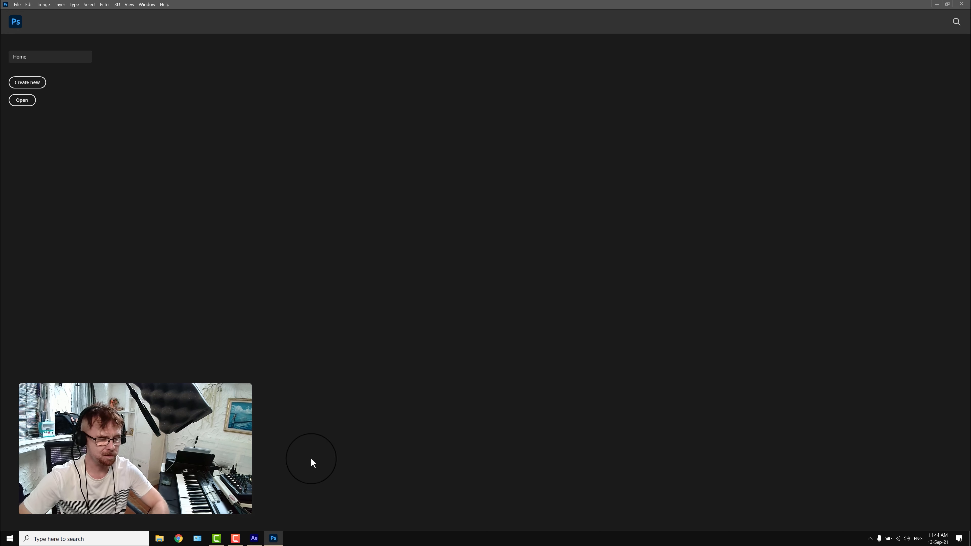
- Switch to After Effects and create another reference frame at 0:00:33:03 in the bridge clip
left_click(260, 539)
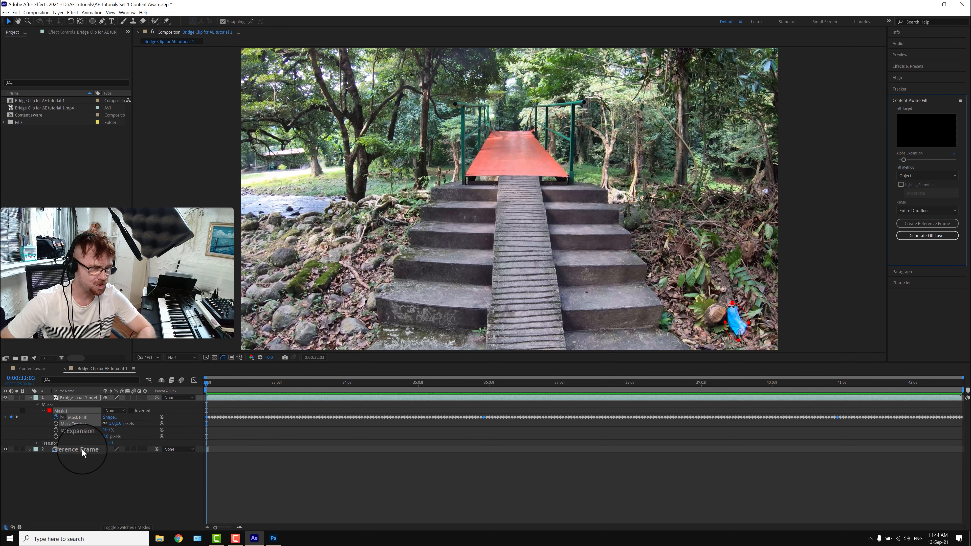
left_click(82, 449)
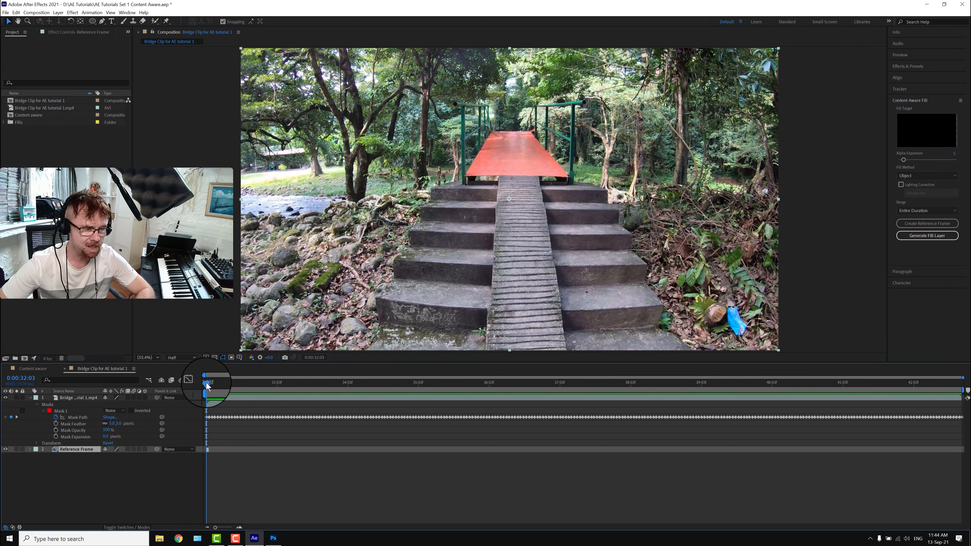
left_click_drag(206, 382, 215, 388)
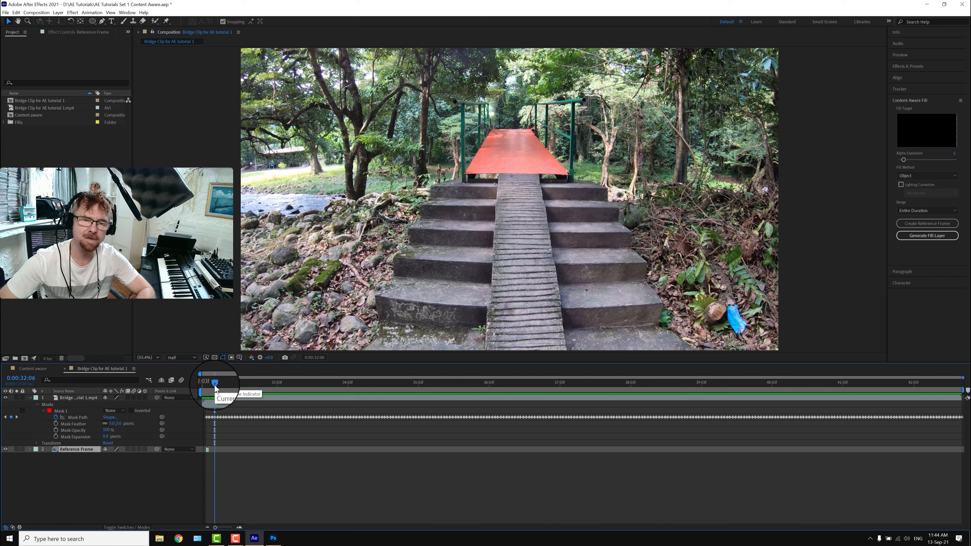
left_click_drag(214, 383, 277, 389)
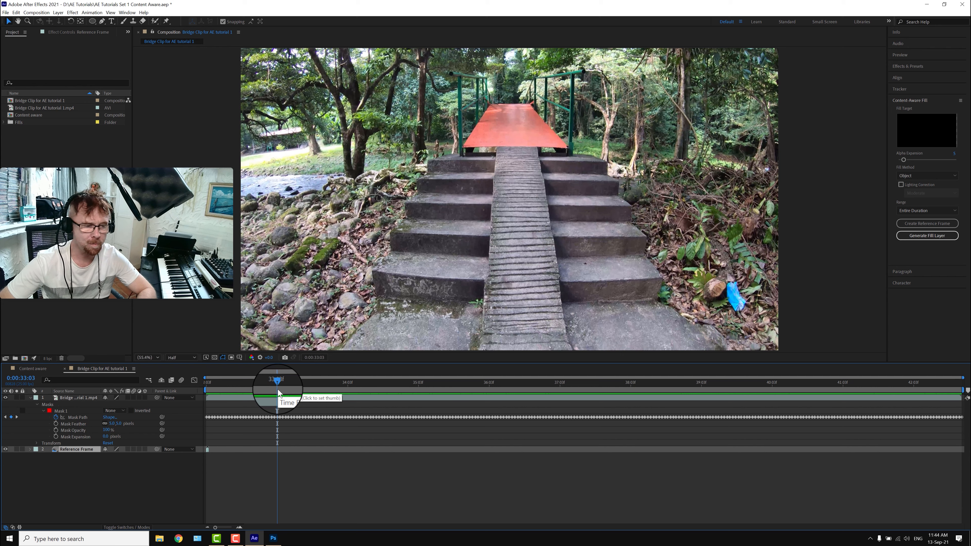
mouse_move(278, 393)
left_mouse_down()
mouse_move(204, 384)
mouse_move(276, 388)
left_mouse_up()
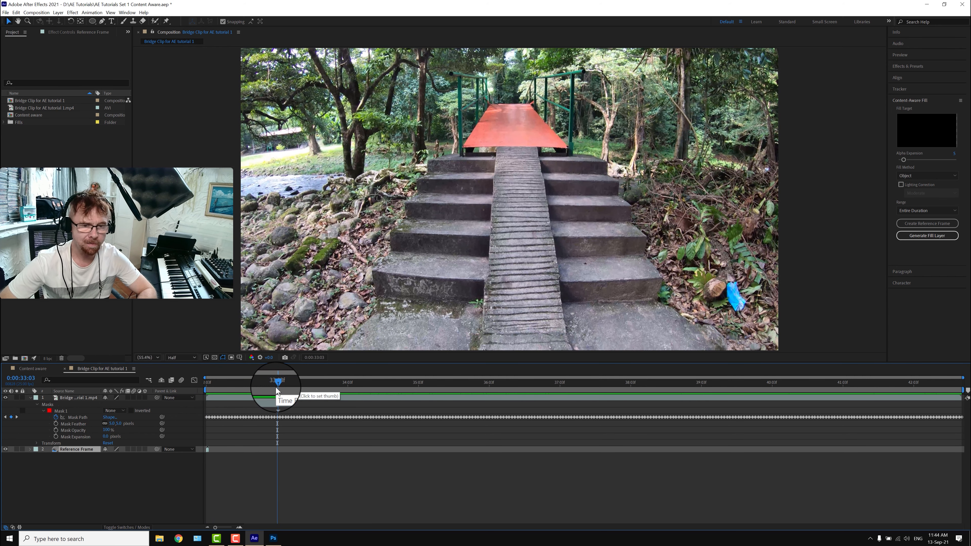
left_click(913, 225)
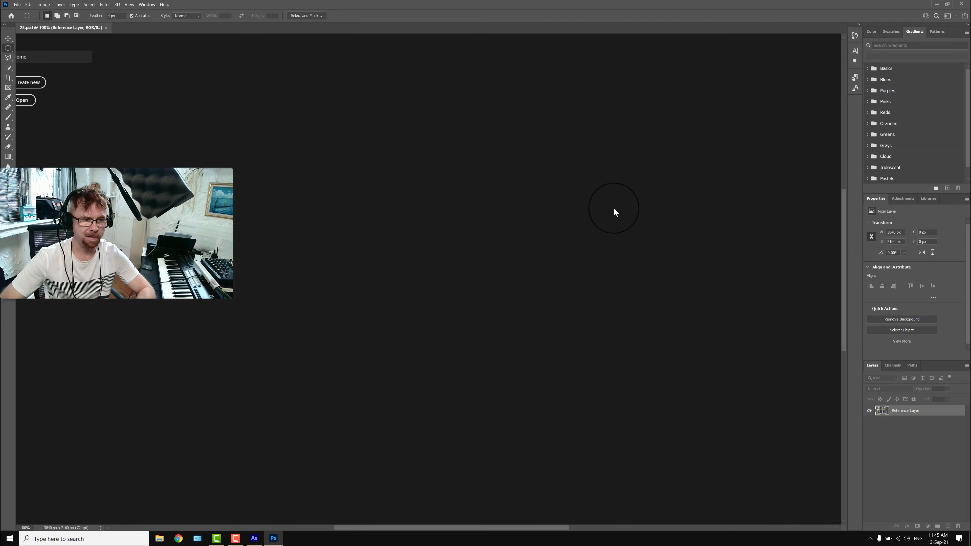
- In 25.psd, select the blue litter with an ellipse about 215 × 313 px, fill it with Content-Aware, deselect, save and close
scroll(541, 279, "up", 5)
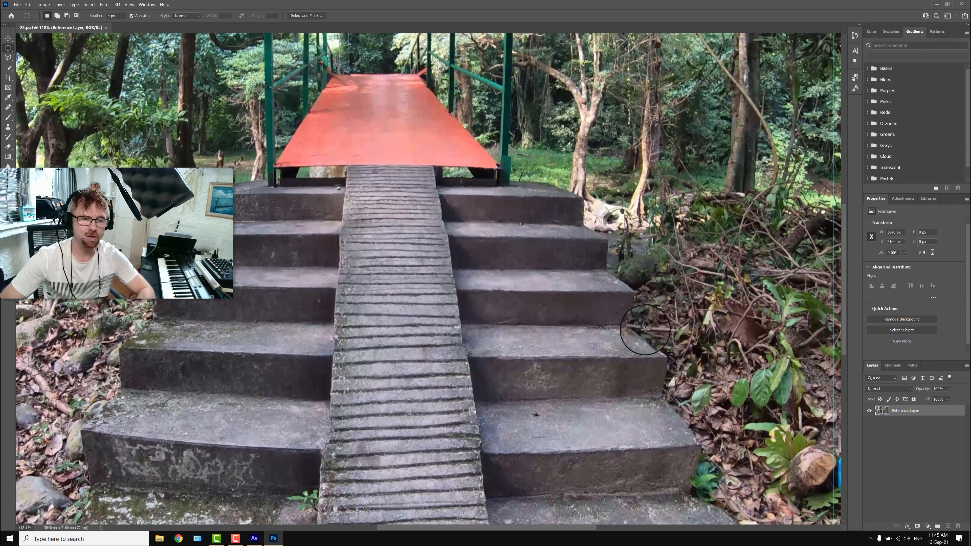
left_click_drag(645, 329, 506, 217)
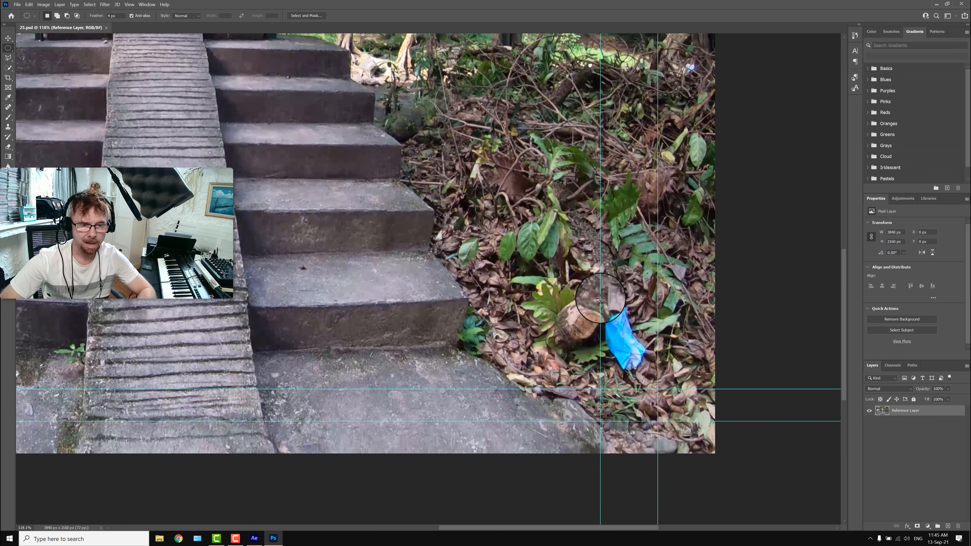
left_click_drag(599, 301, 652, 384)
left_click(650, 377)
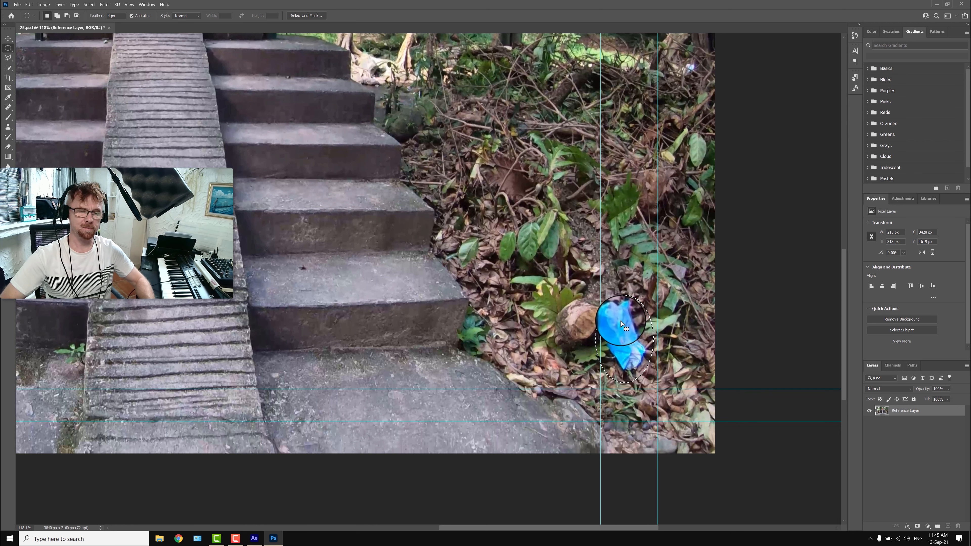
key("shift+BackSpace")
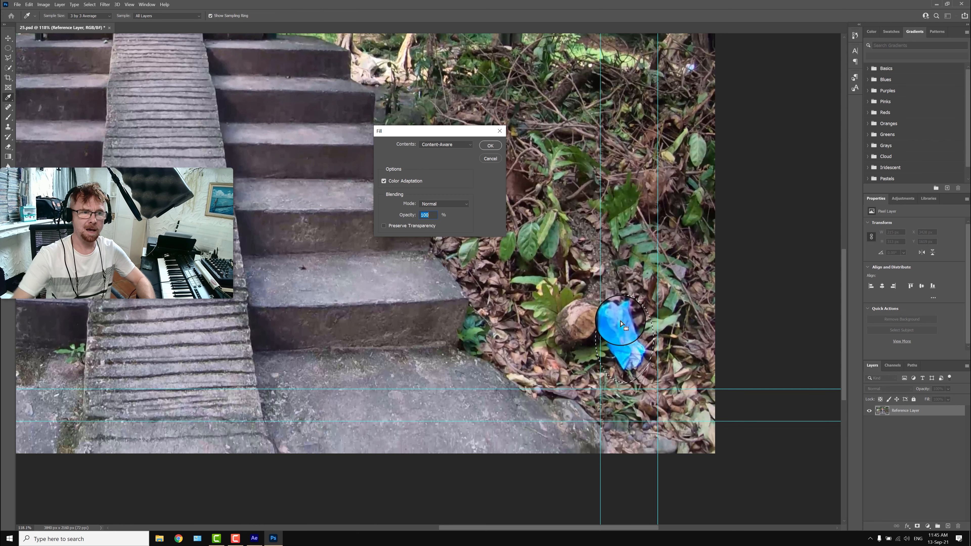
left_click(490, 148)
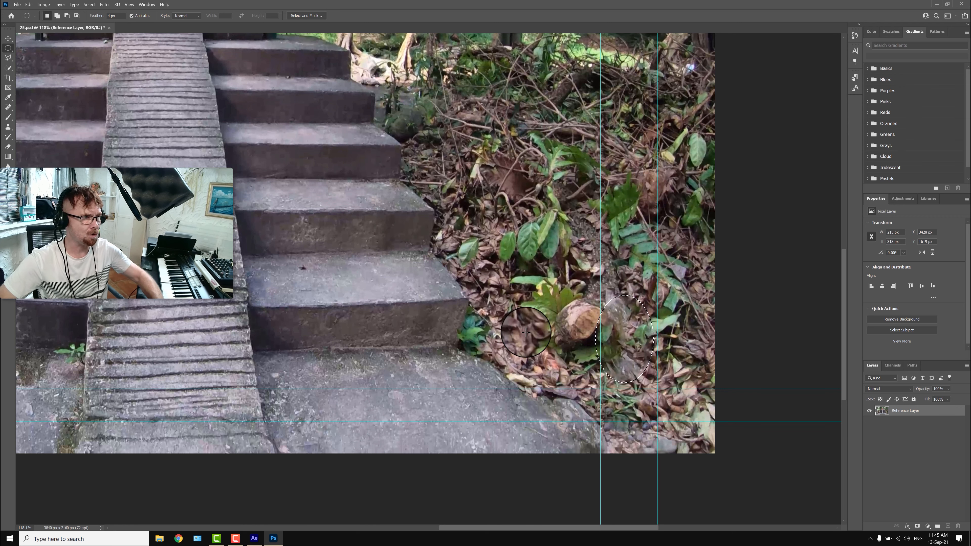
key("ctrl+d")
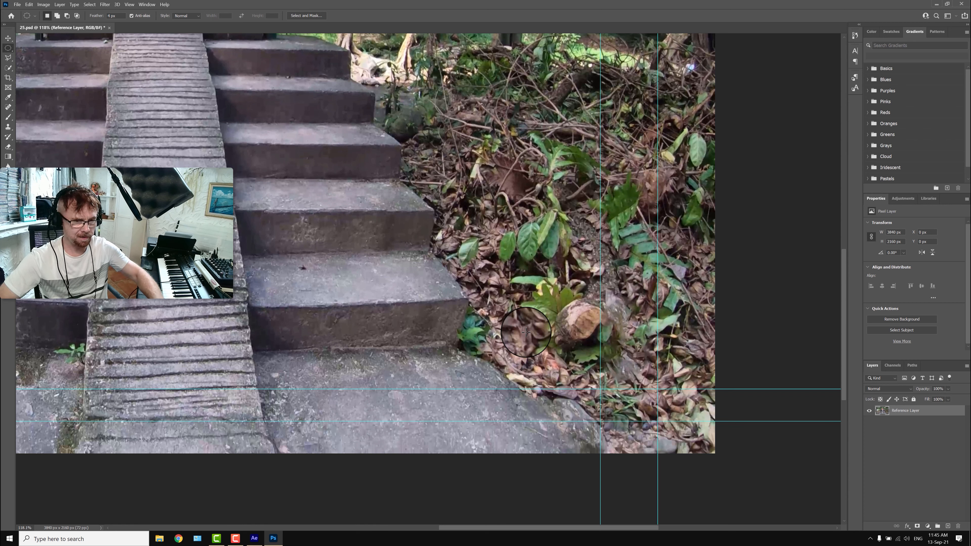
left_click(106, 26)
- Switch back to After Effects and create a reference frame at 0:00:37:03
left_click(254, 538)
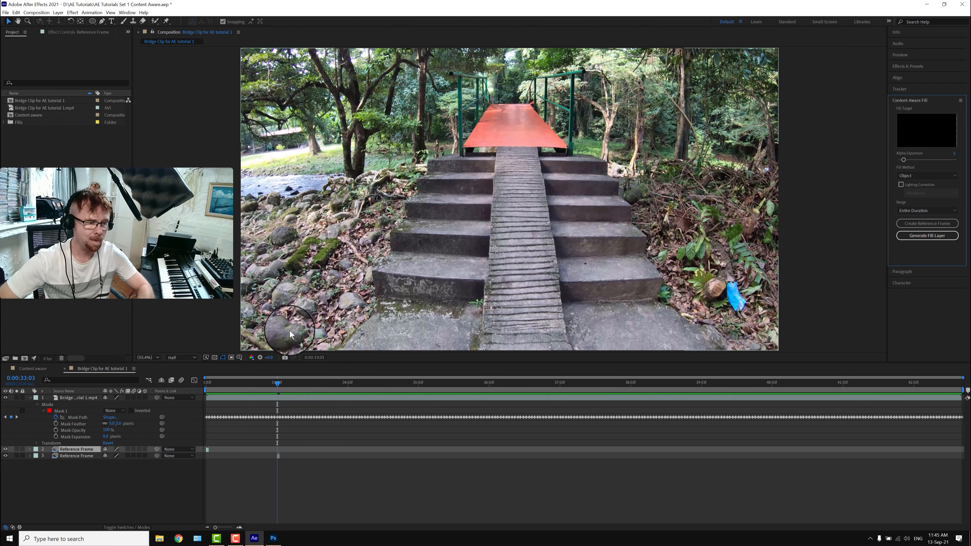
left_click(86, 457)
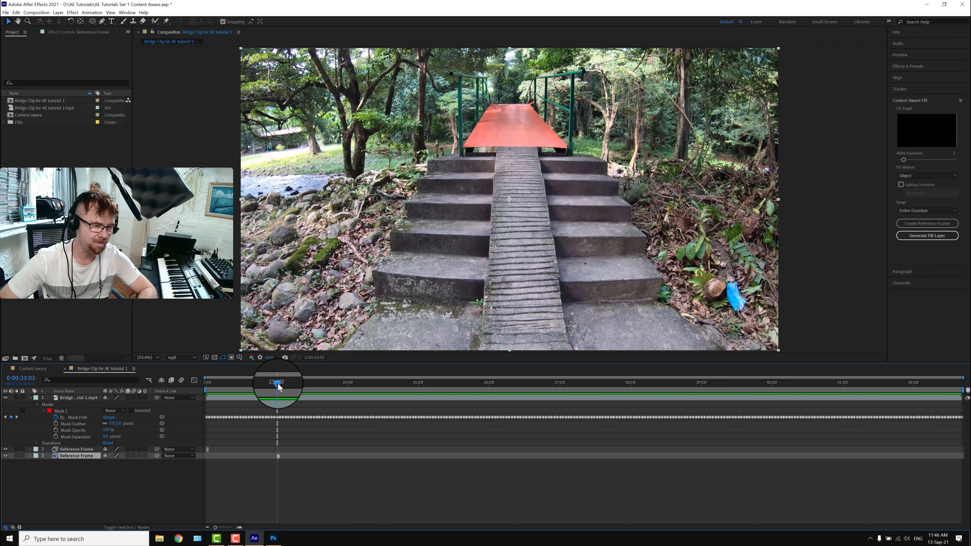
mouse_move(278, 385)
left_mouse_down()
mouse_move(230, 395)
mouse_move(278, 394)
left_mouse_up()
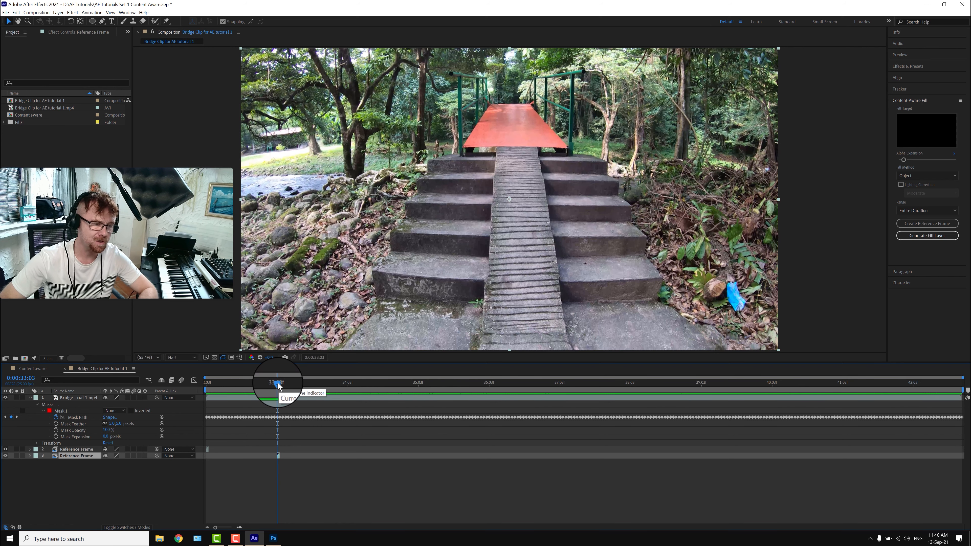
left_click_drag(278, 385, 603, 388)
left_click_drag(614, 389, 562, 387)
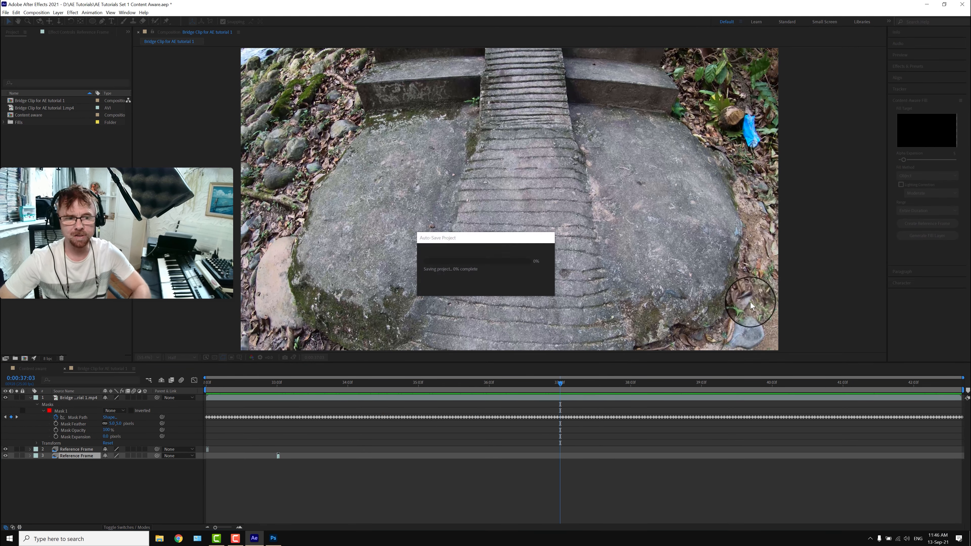
left_click(932, 226)
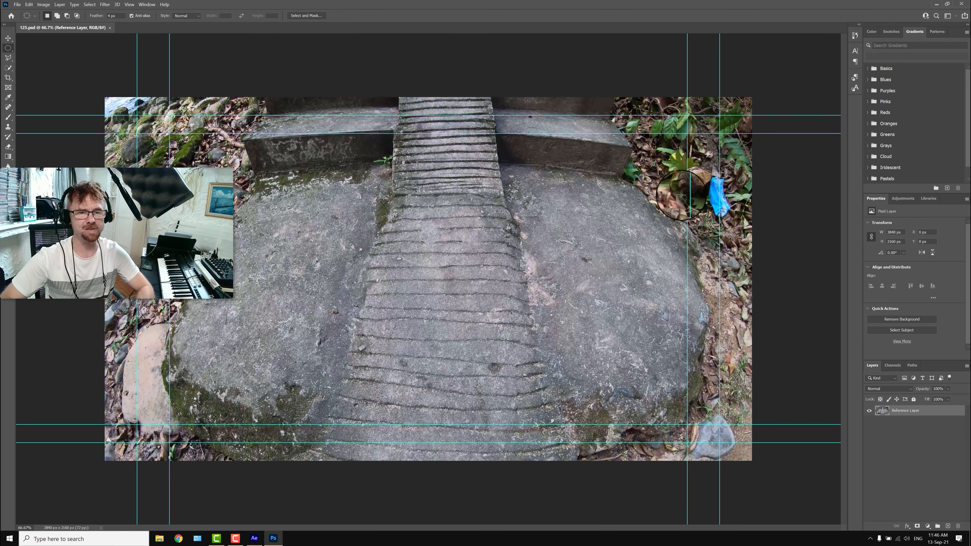
- In 125.psd, remove the blue litter with a Content-Aware fill on an elliptical selection around it, deselect, save and close
scroll(542, 233, "up", 1)
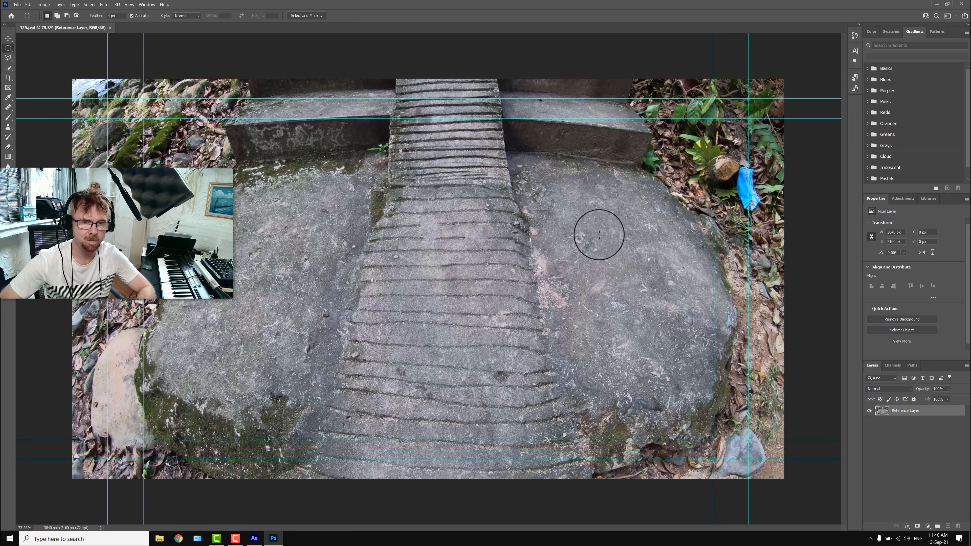
scroll(599, 234, "up", 2)
left_click_drag(644, 224, 407, 302)
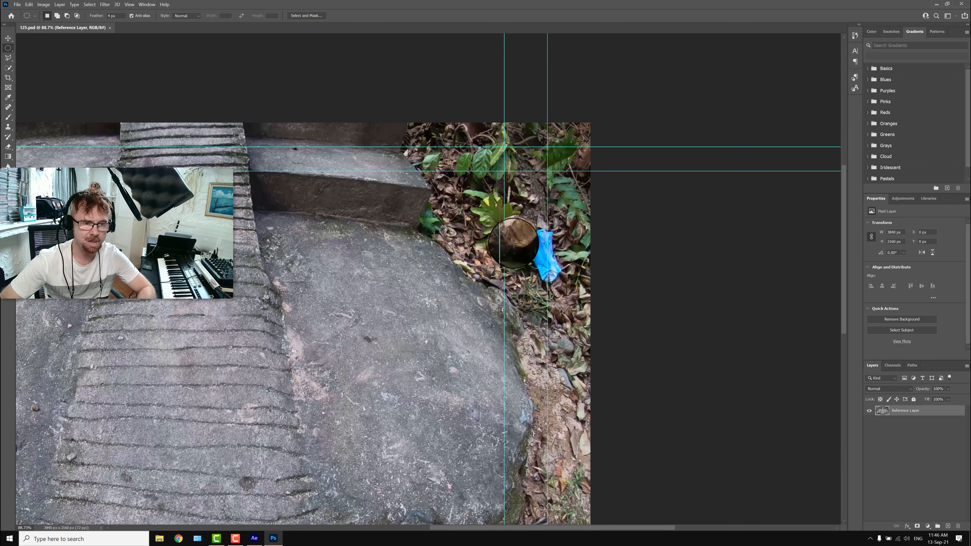
left_click_drag(527, 215, 568, 292)
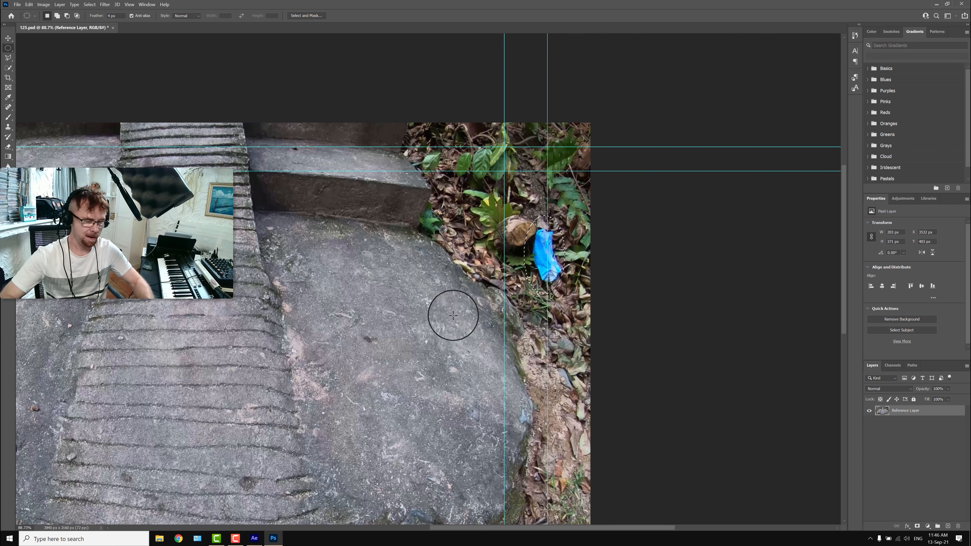
key("shift+BackSpace")
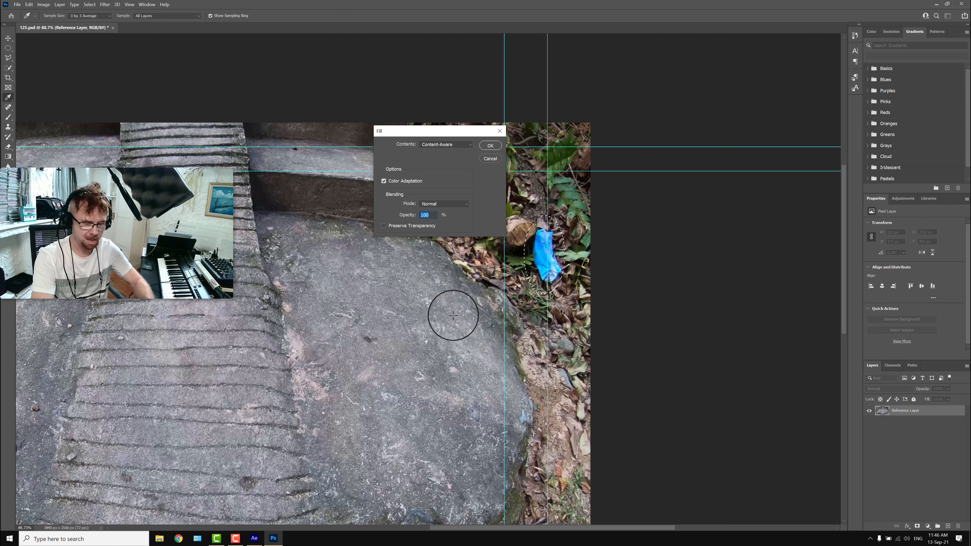
key("Return")
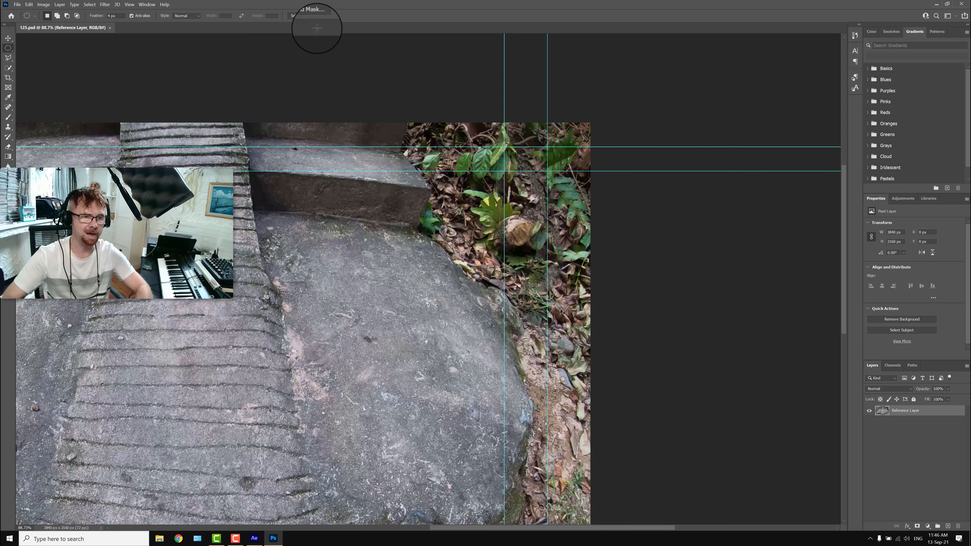
left_click(110, 27)
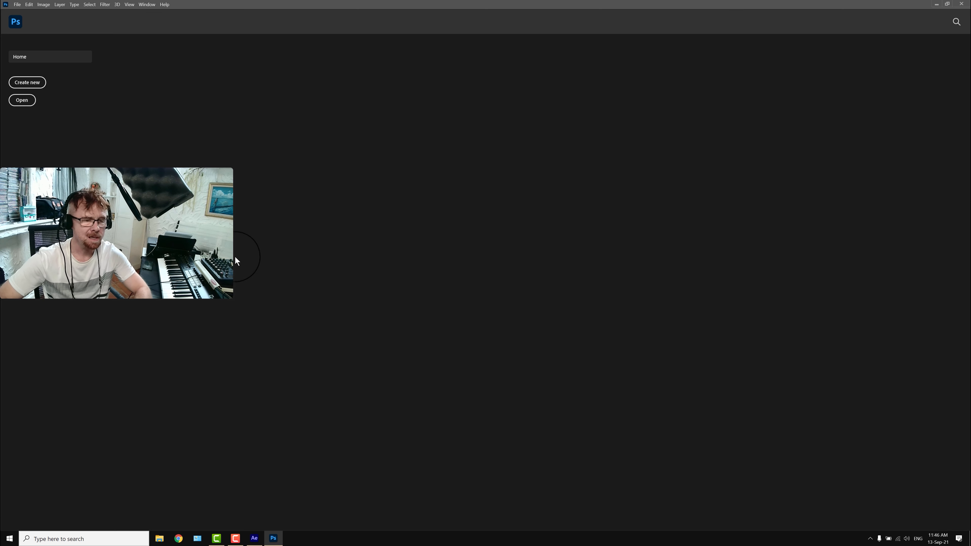
- Return to After Effects and create a reference frame at 0:00:40:02
left_click(261, 539)
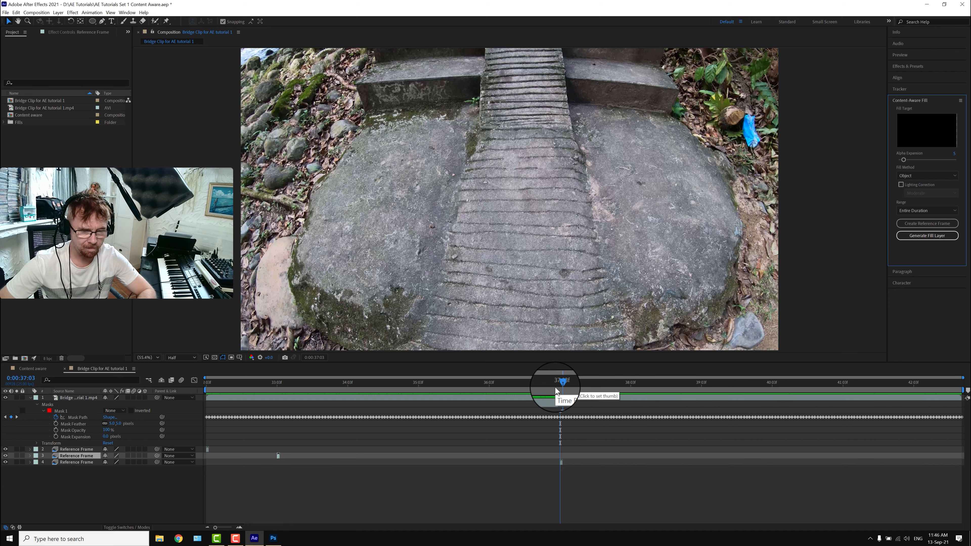
left_click_drag(560, 383, 766, 398)
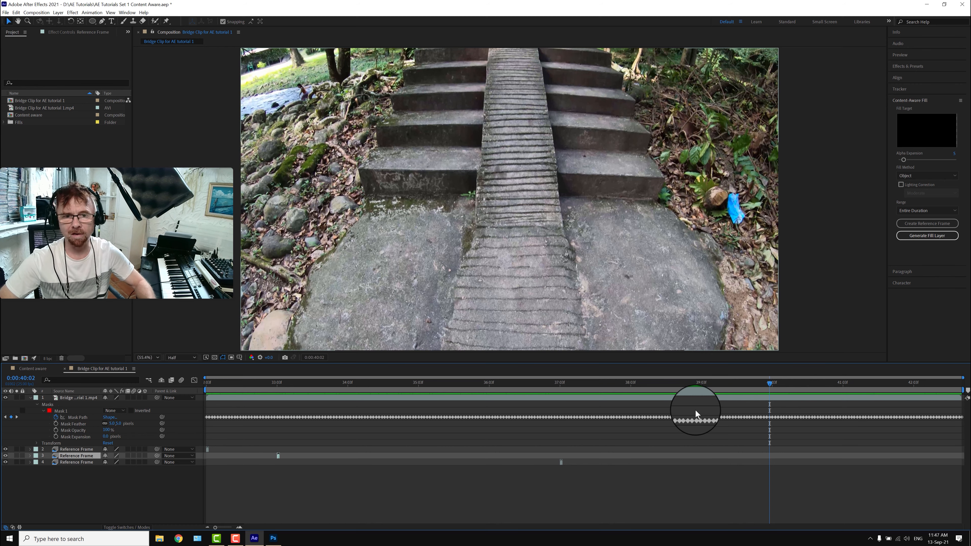
left_click(905, 223)
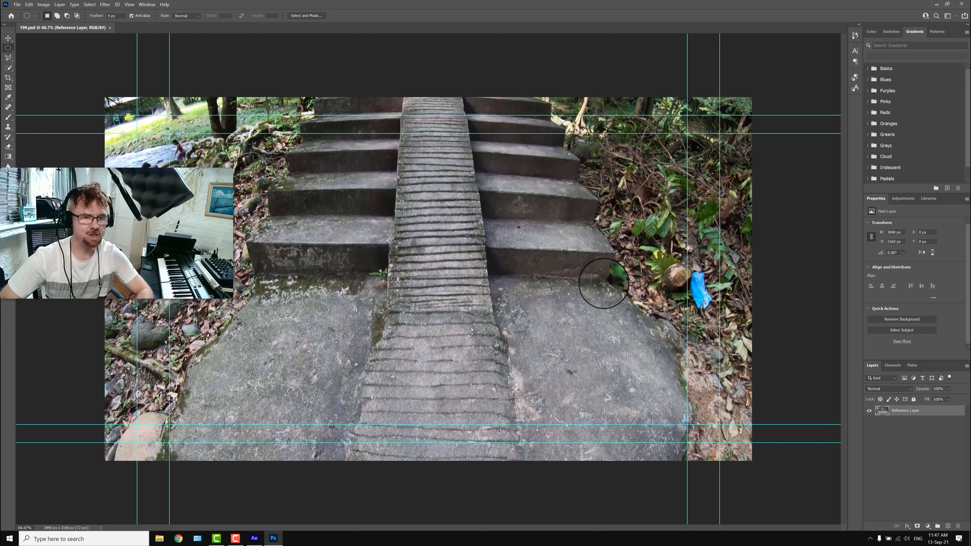
- In 199.psd, select the blue litter with an elliptical marquee, replace it using a Content-Aware fill, deselect, save and close
scroll(604, 283, "up", 5)
left_click_drag(662, 342, 416, 281)
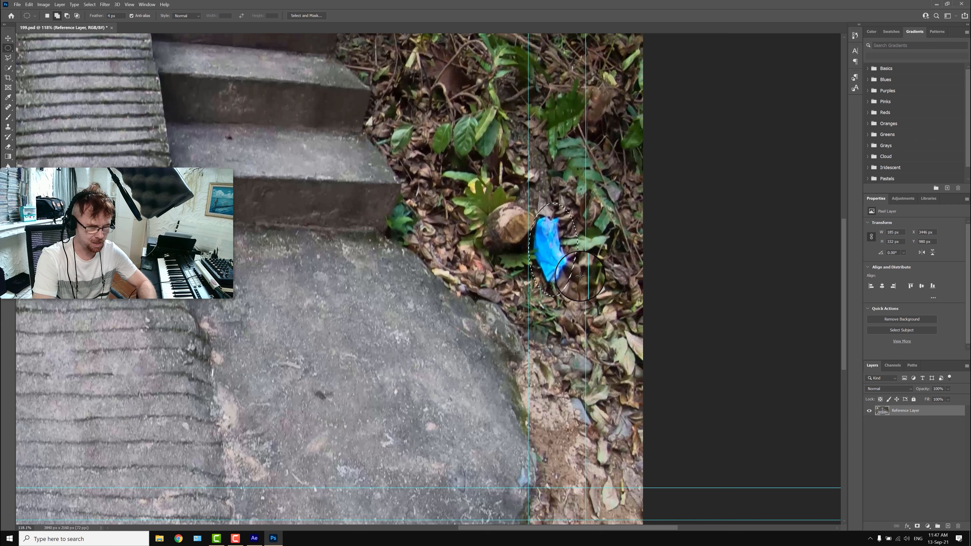
key("shift+BackSpace")
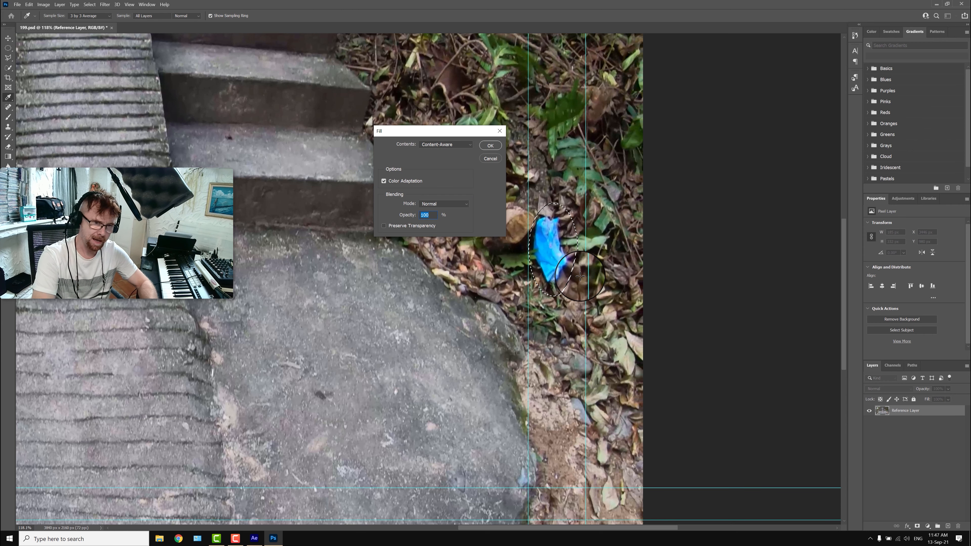
key("Return")
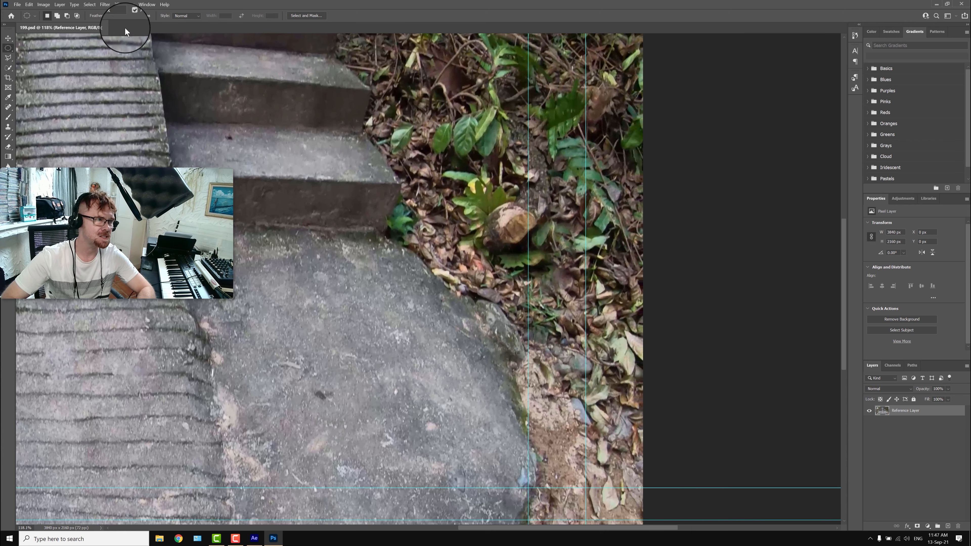
left_click(109, 29)
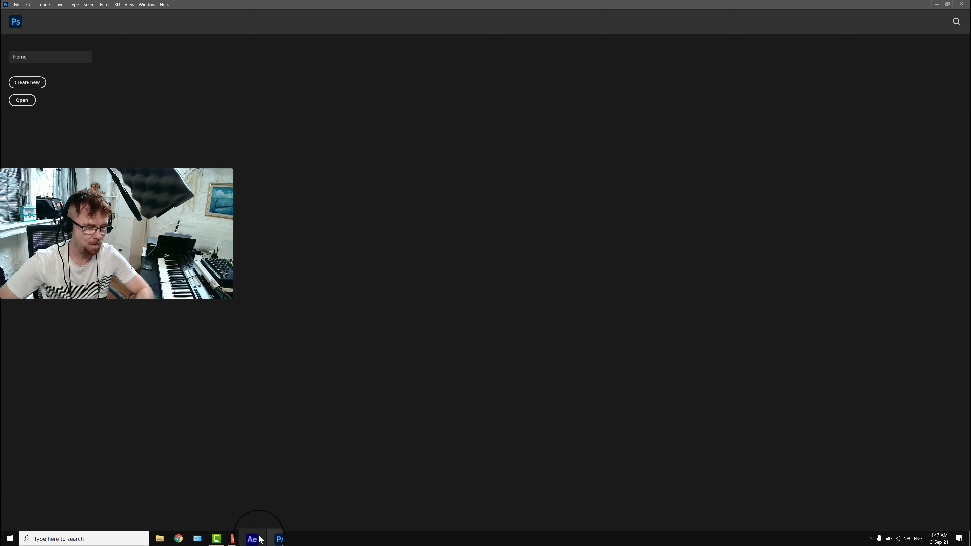
- Switch back to After Effects and move the playhead close to the end of the bridge clip
left_click(258, 540)
left_click_drag(771, 386, 936, 387)
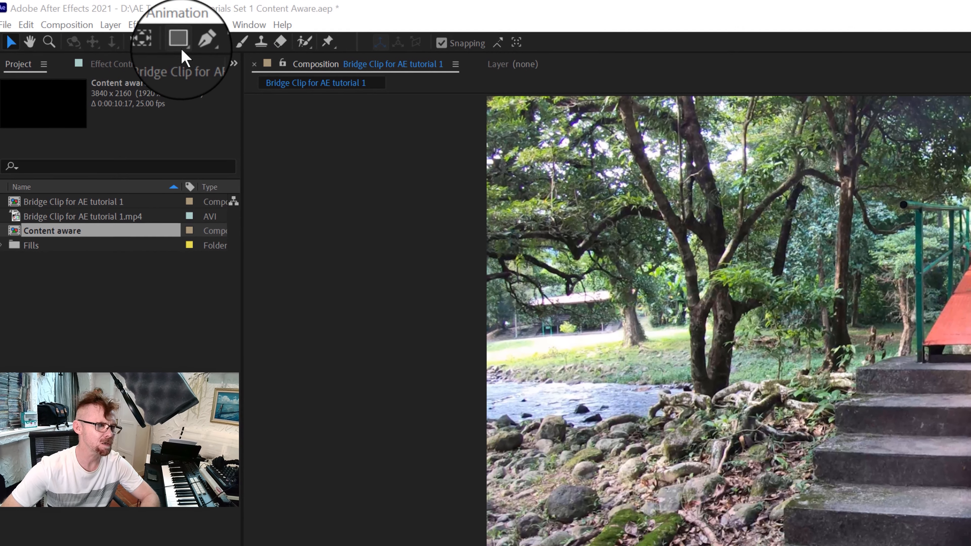
- Examine the elliptical mask around the blue litter up close at 0:00:32:03, then return to the full-frame view
left_click(180, 42)
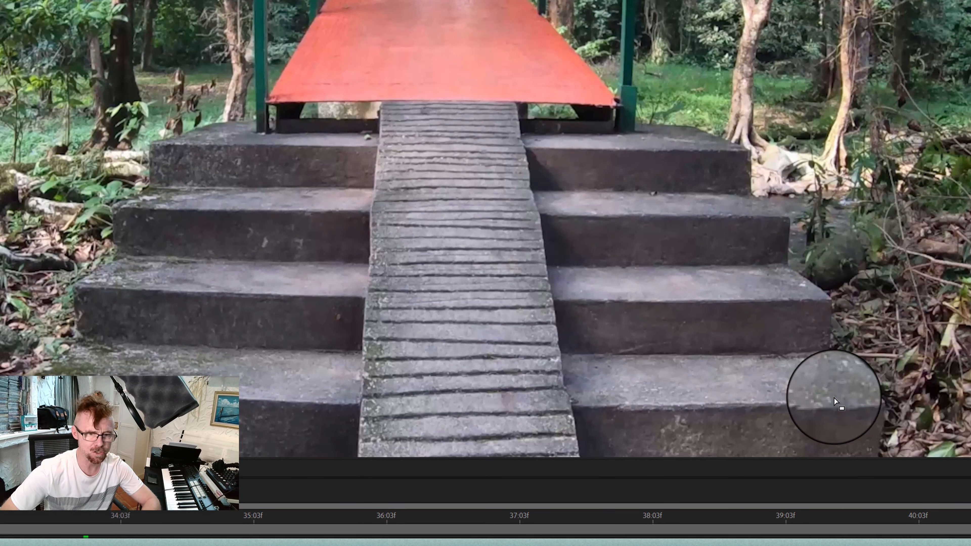
left_click_drag(788, 330, 564, 160)
left_click_drag(758, 288, 616, 174)
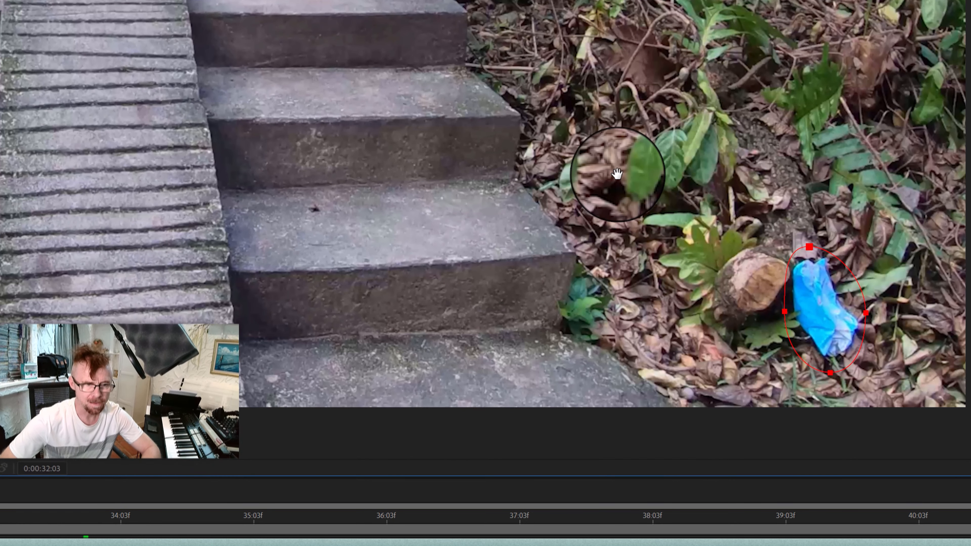
key("comma")
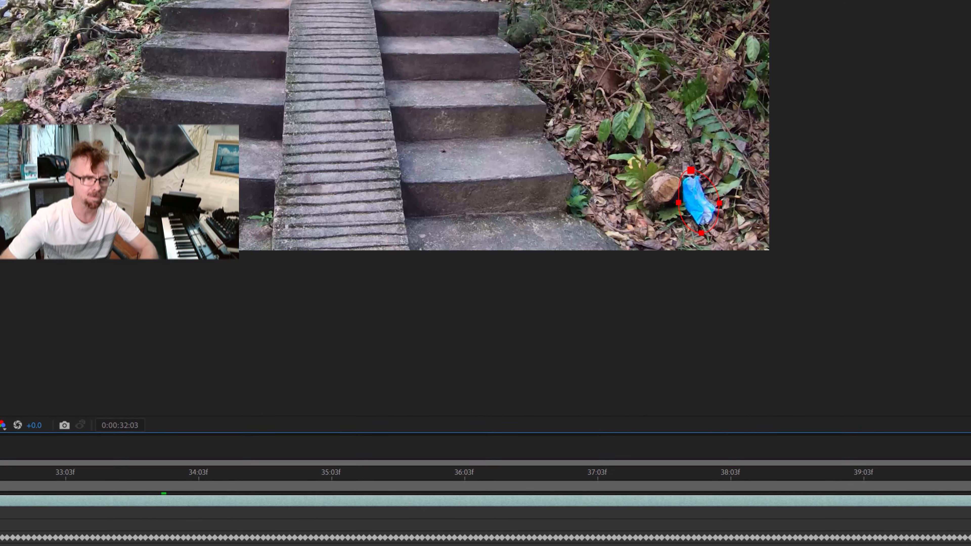
left_click(77, 287)
left_click(191, 236)
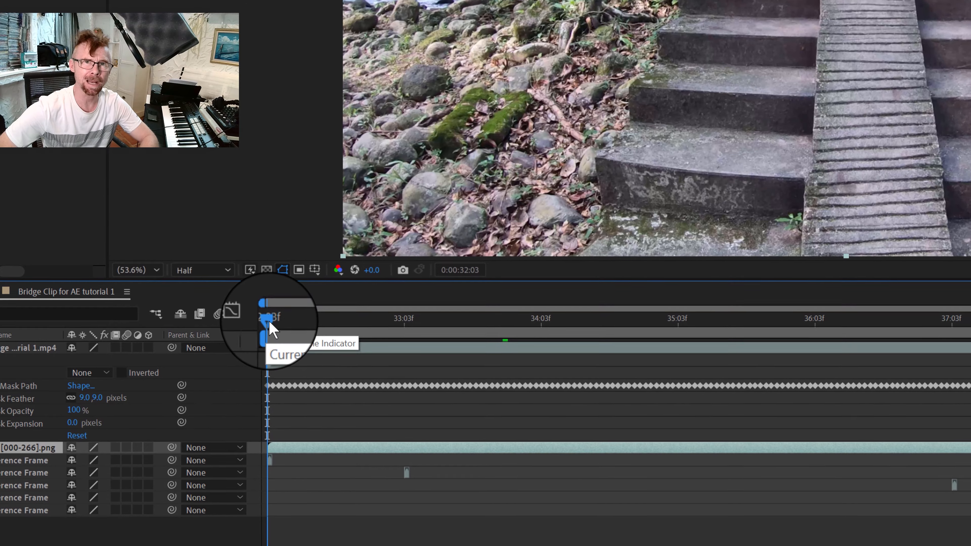
- Select Mask 1 on the bridge clip, check its mask colour, and scrub through the unmasked footage
left_click_drag(270, 327, 219, 376)
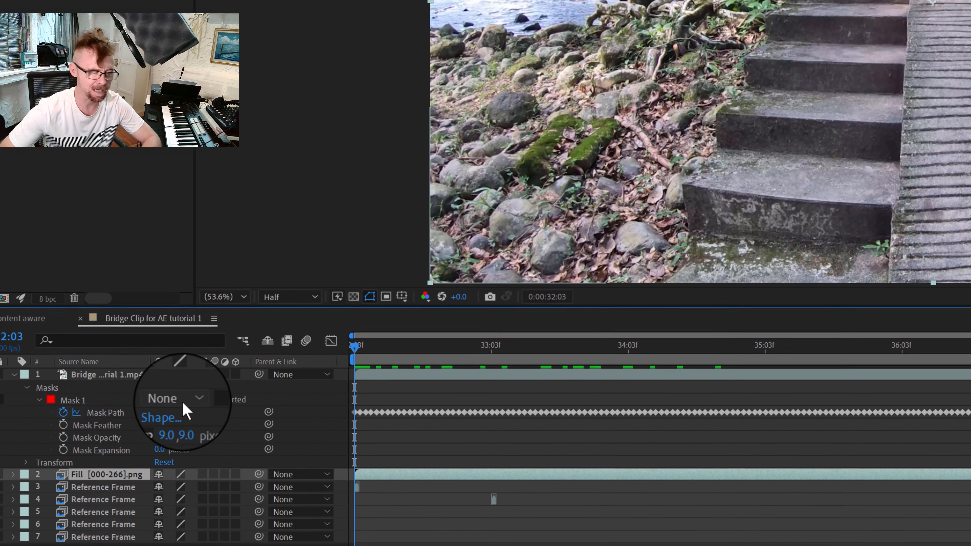
left_click(99, 413)
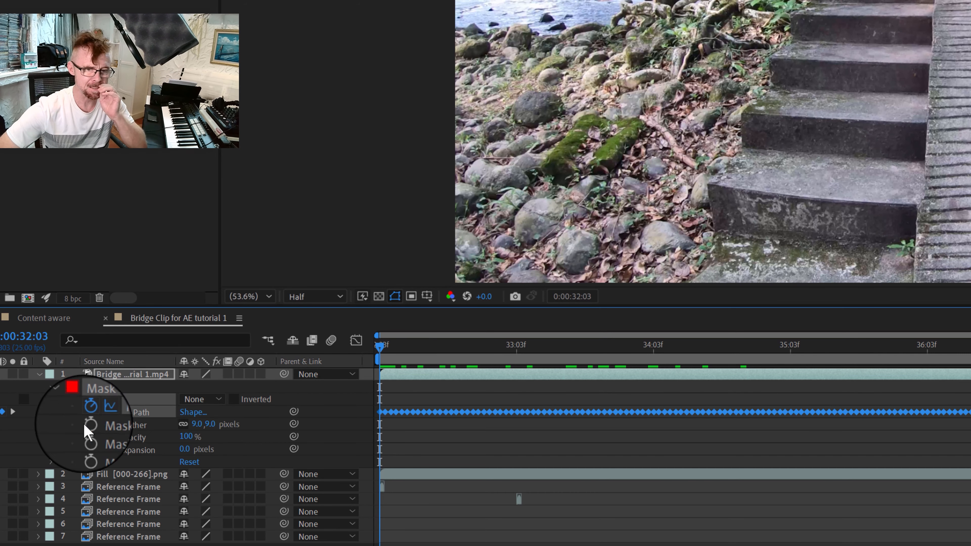
left_click(73, 400)
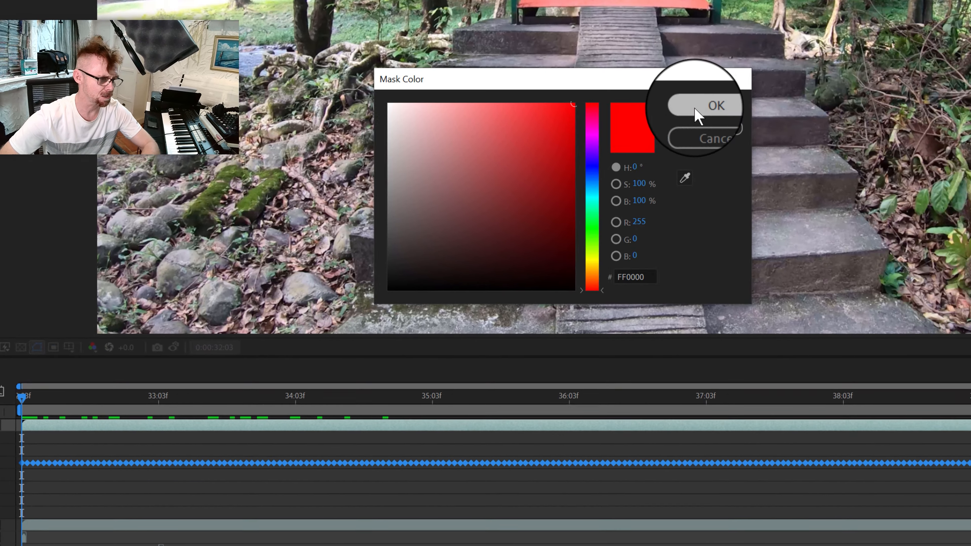
left_click(694, 107)
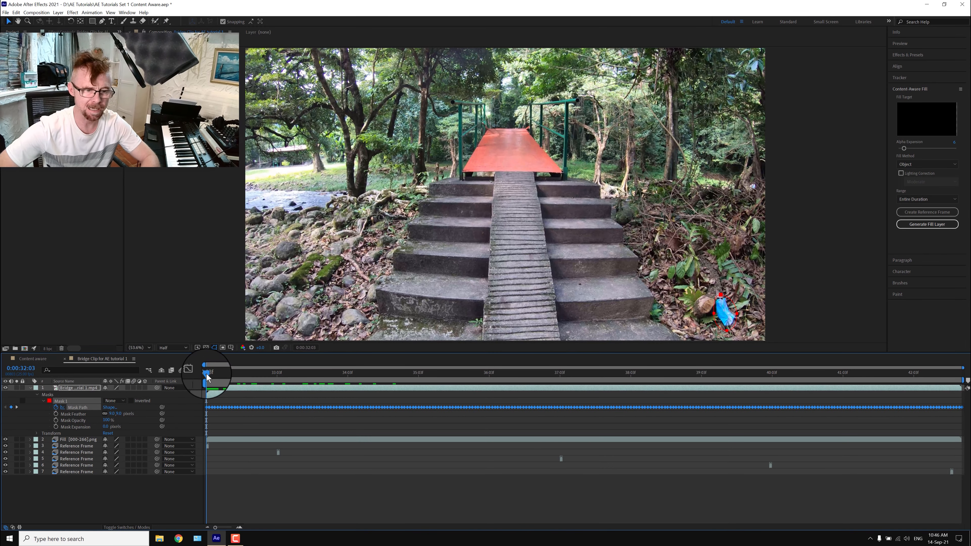
left_click_drag(206, 373, 354, 387)
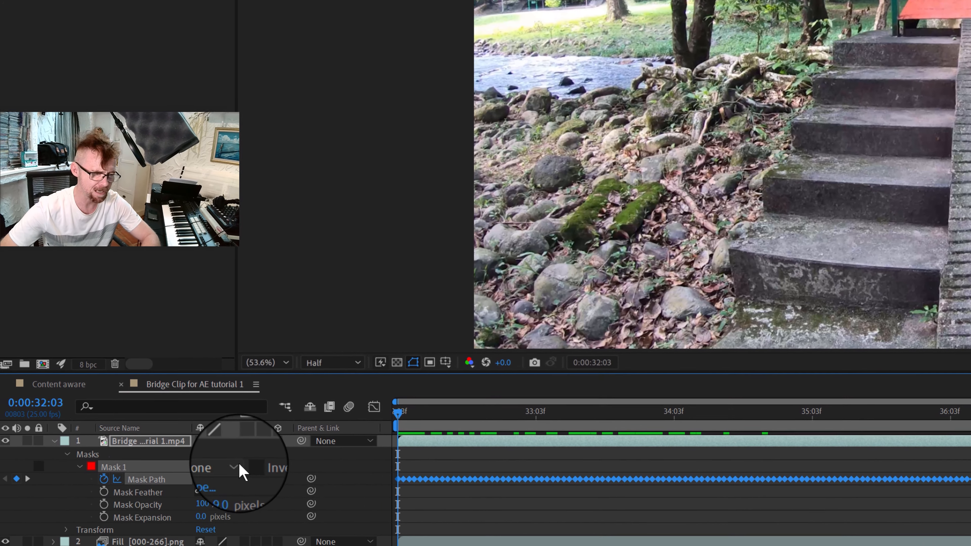
- Set Mask 1's mode to Subtract and preview the filled clip from 0:00:32:03
left_click(243, 463)
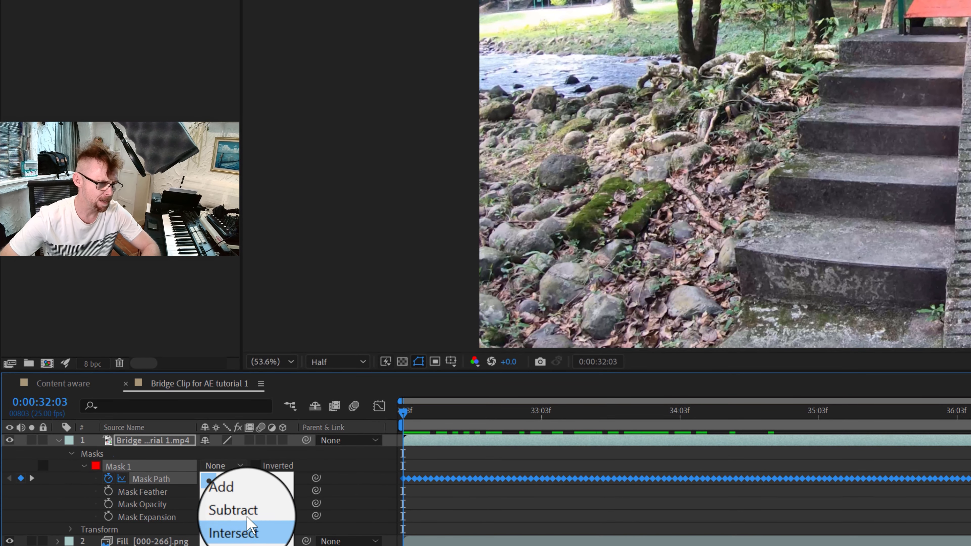
left_click(235, 512)
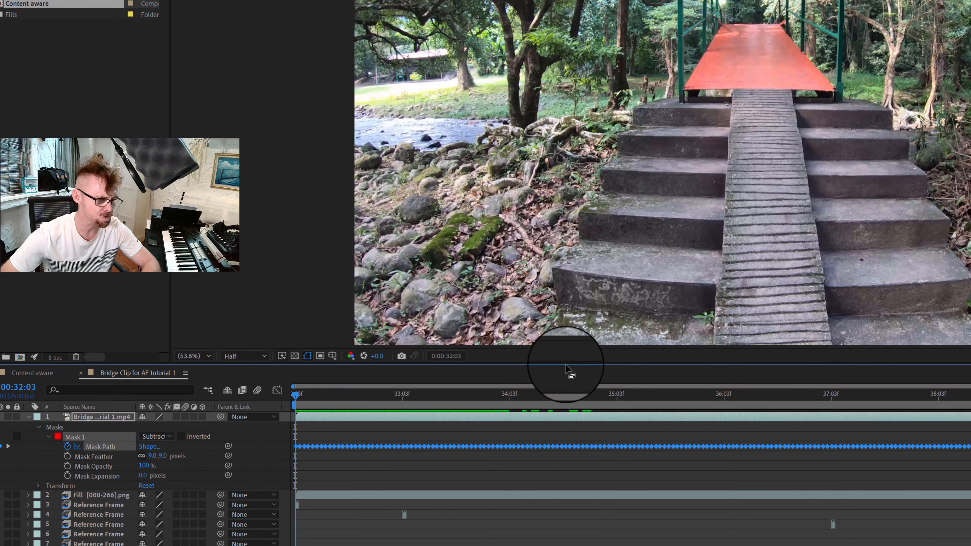
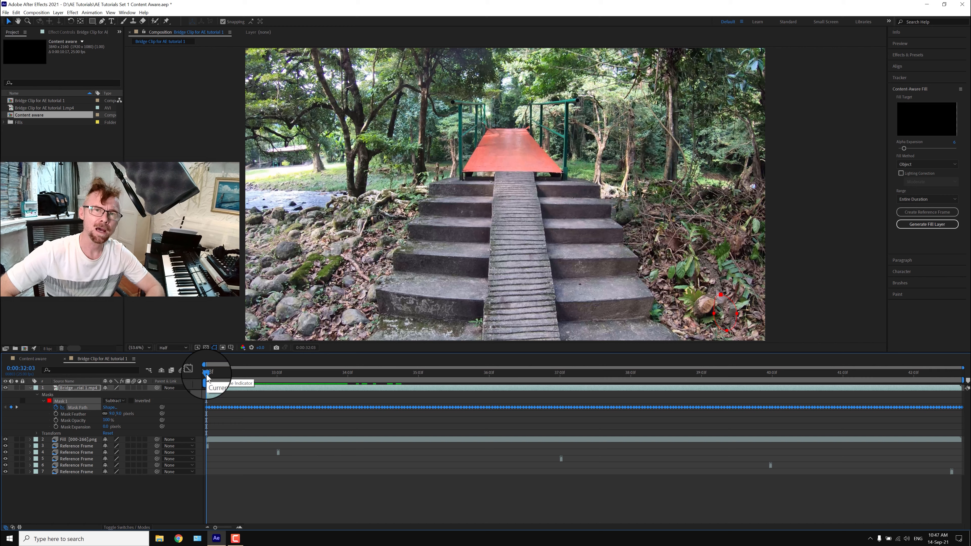
left_click_drag(207, 374, 273, 379)
left_click_drag(155, 387, 181, 386)
left_click_drag(94, 390, 136, 384)
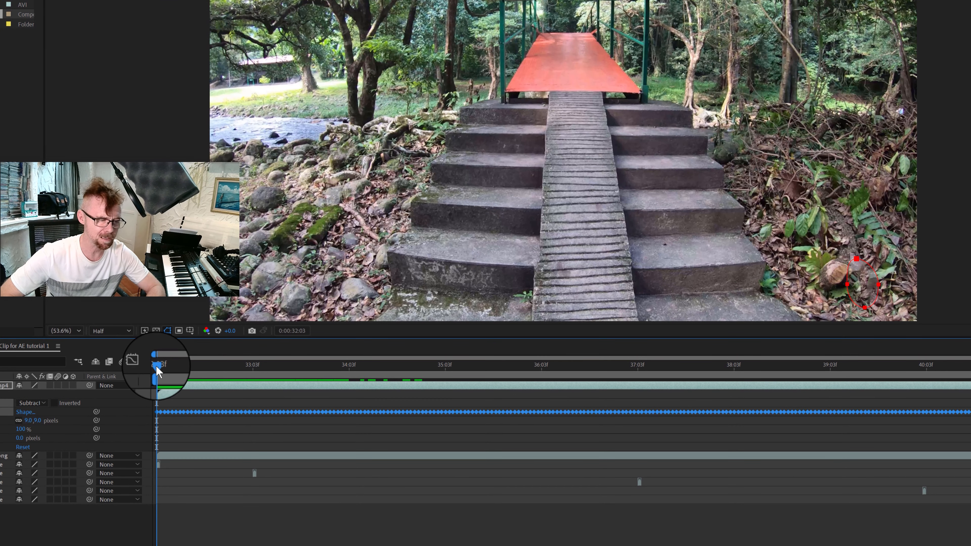
key("space")
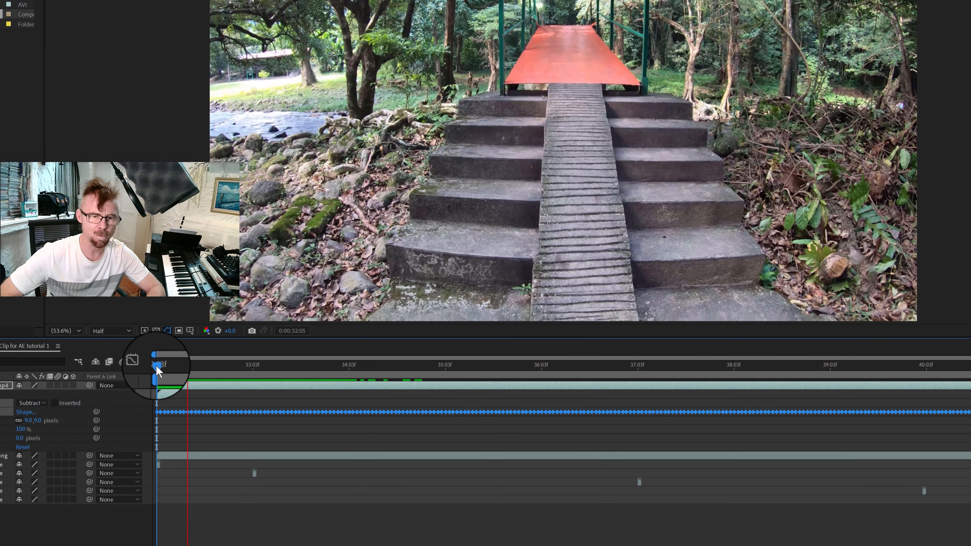
key("space")
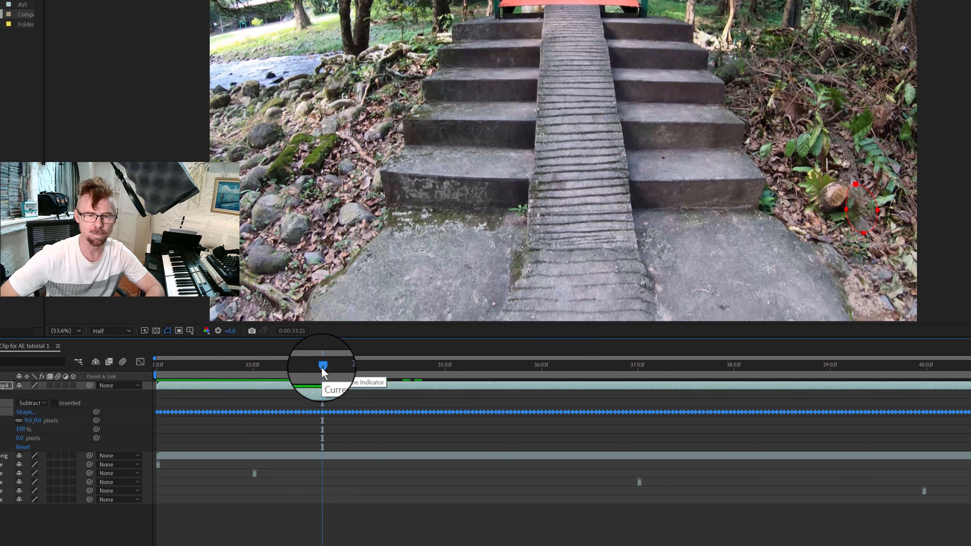
left_click_drag(322, 366, 171, 368)
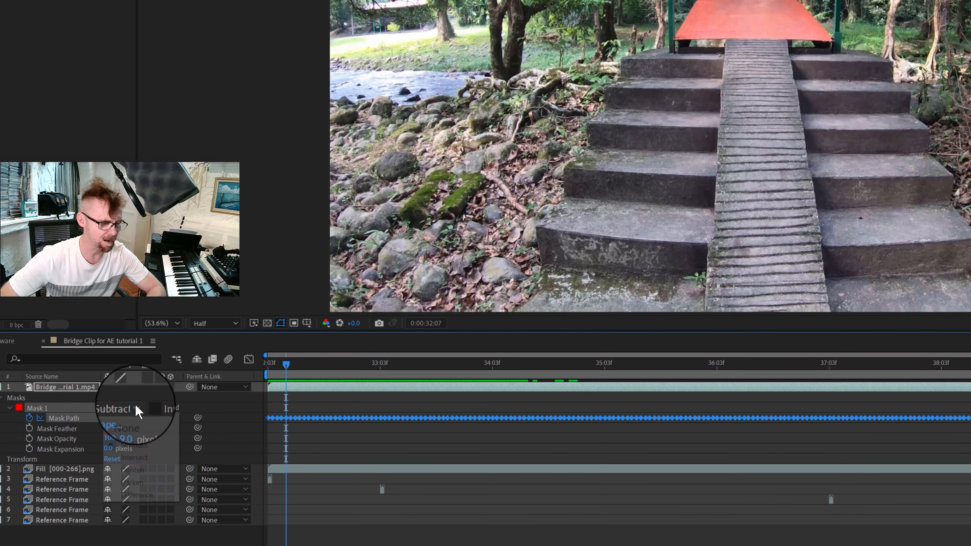
- Set Mask 1's mode to None and preview the original footage from 0:00:32:03 for comparison
left_click(136, 407)
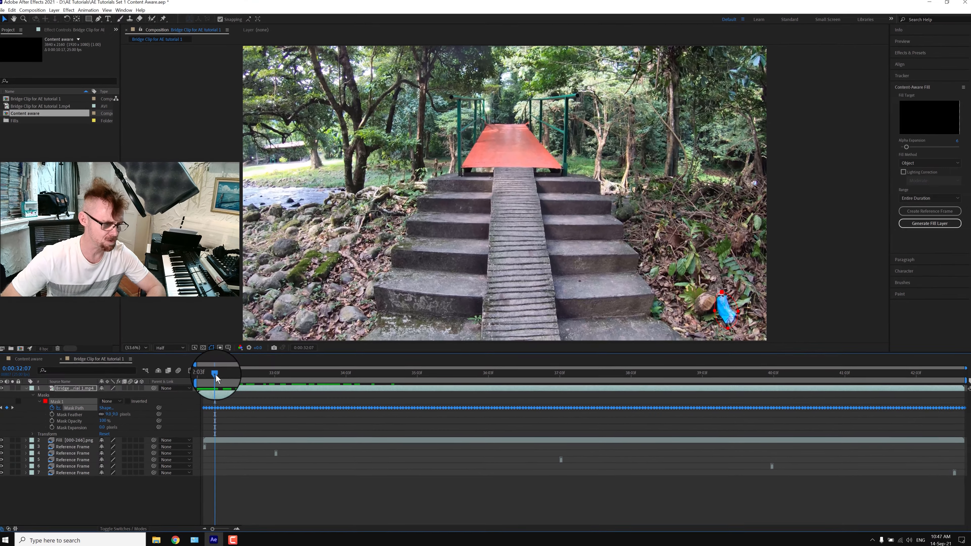
left_click_drag(216, 375, 197, 375)
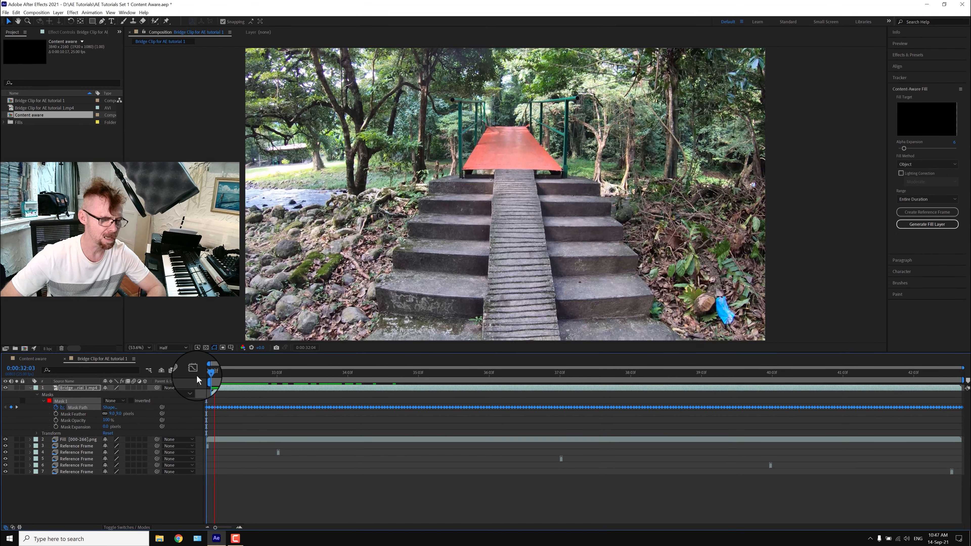
key("space")
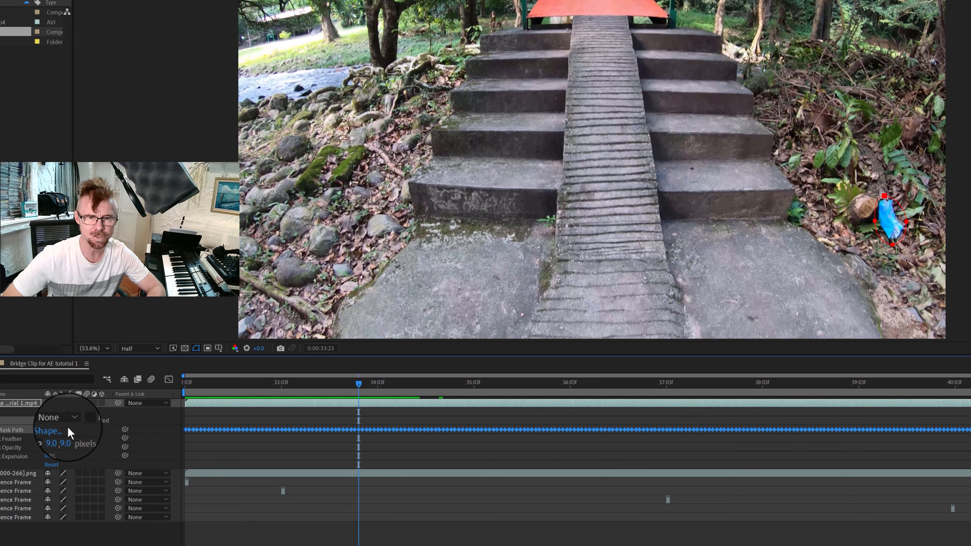
- Set Mask 1's mode back to Subtract and preview the litter-free result from 0:00:33:03
left_click(73, 421)
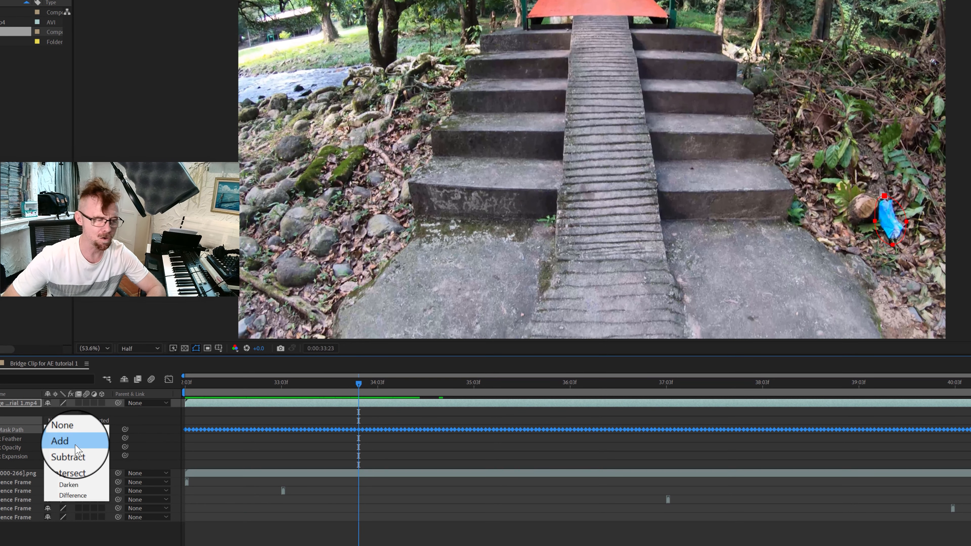
left_click(77, 451)
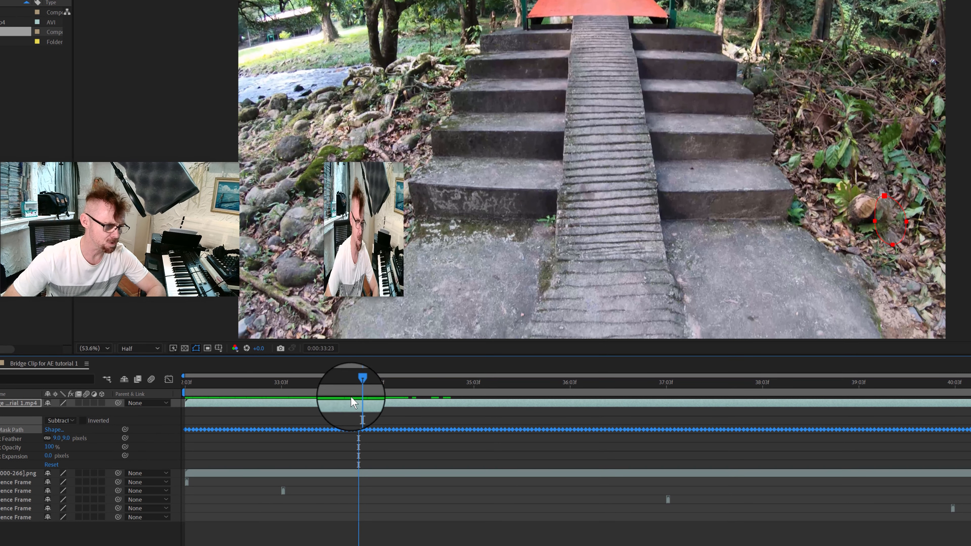
left_click_drag(358, 383, 281, 384)
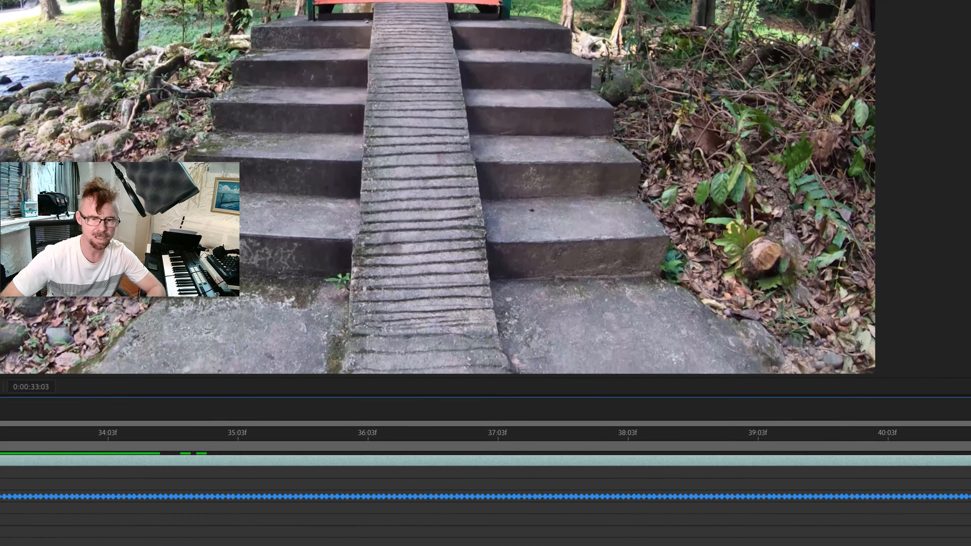
key("space")
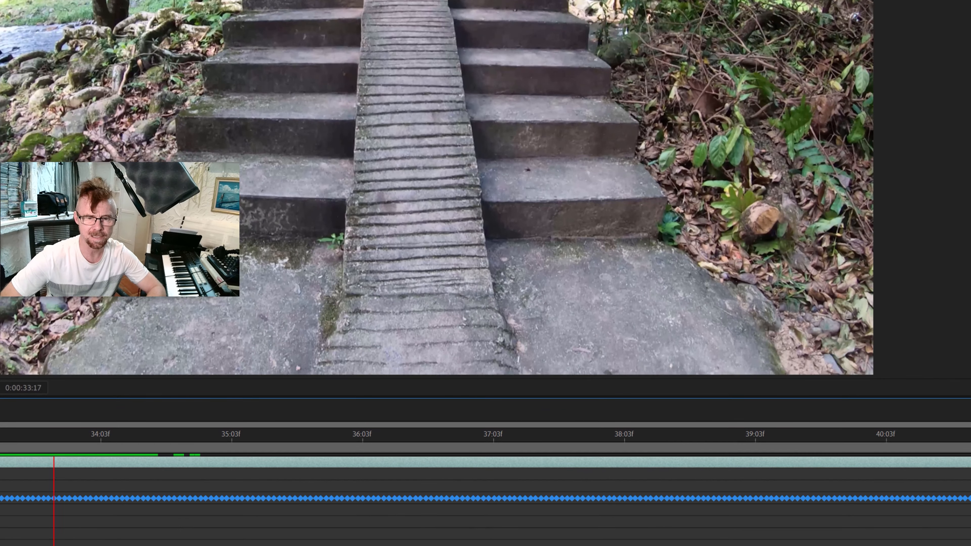
key("space")
key("Page_Down")
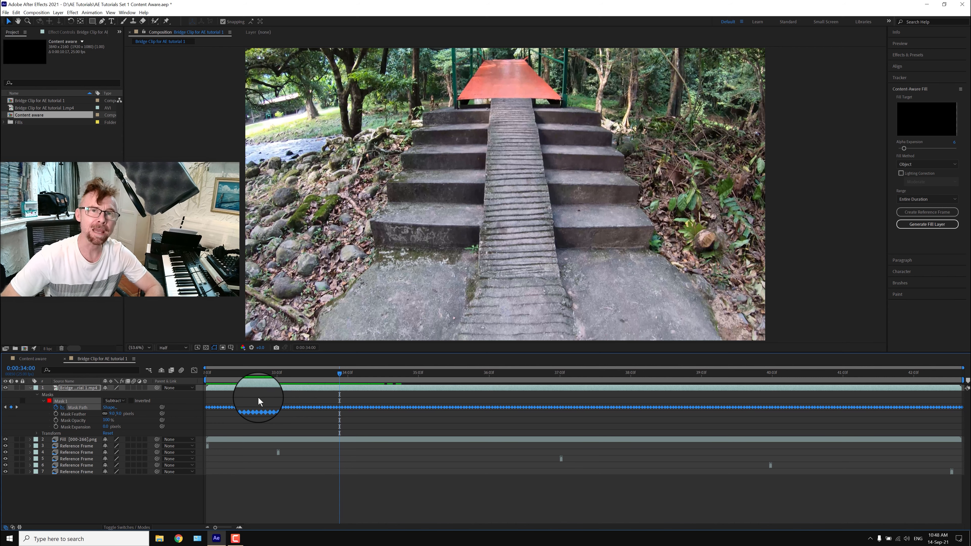
- Continue previewing in short stretches from 0:00:34:00 to 0:00:36:00, checking the filled area beside the cut log
key("space")
key("space")
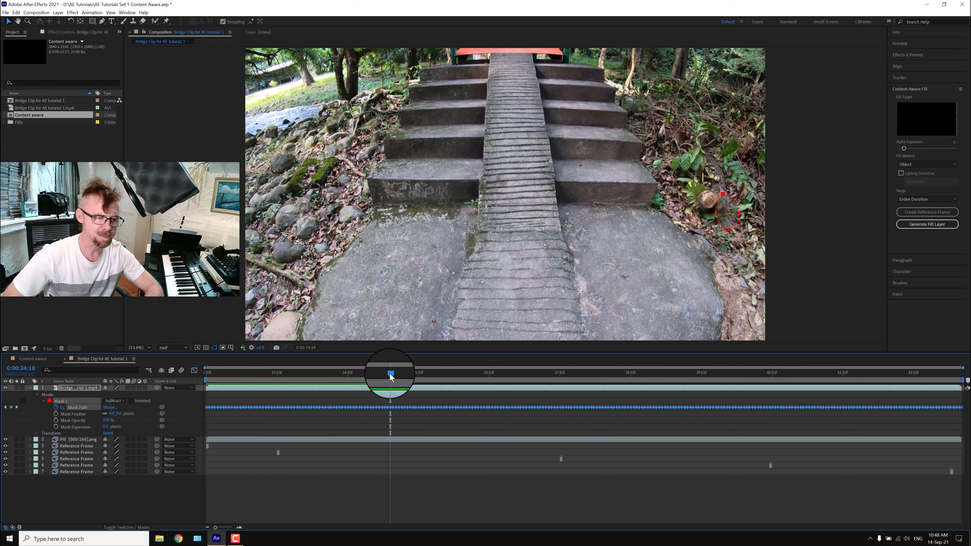
key("space")
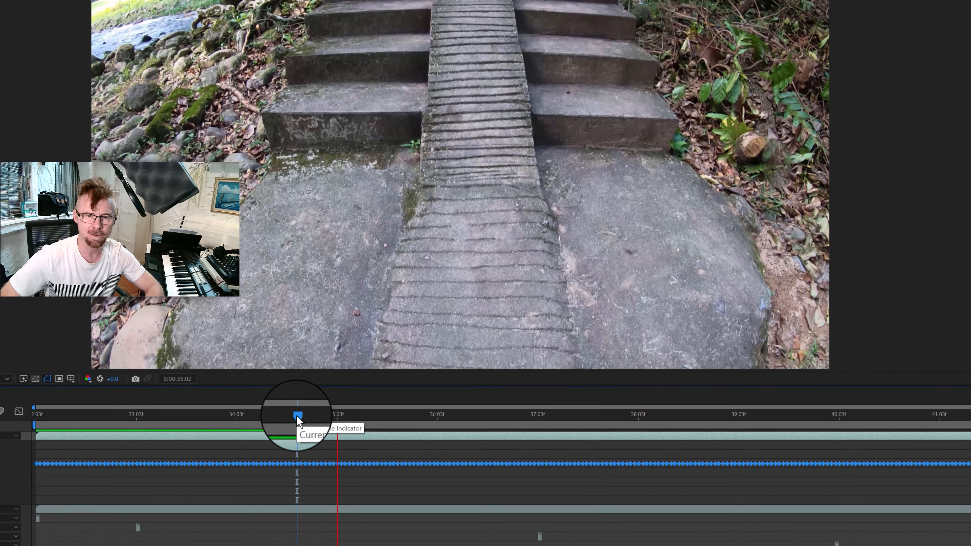
key("space")
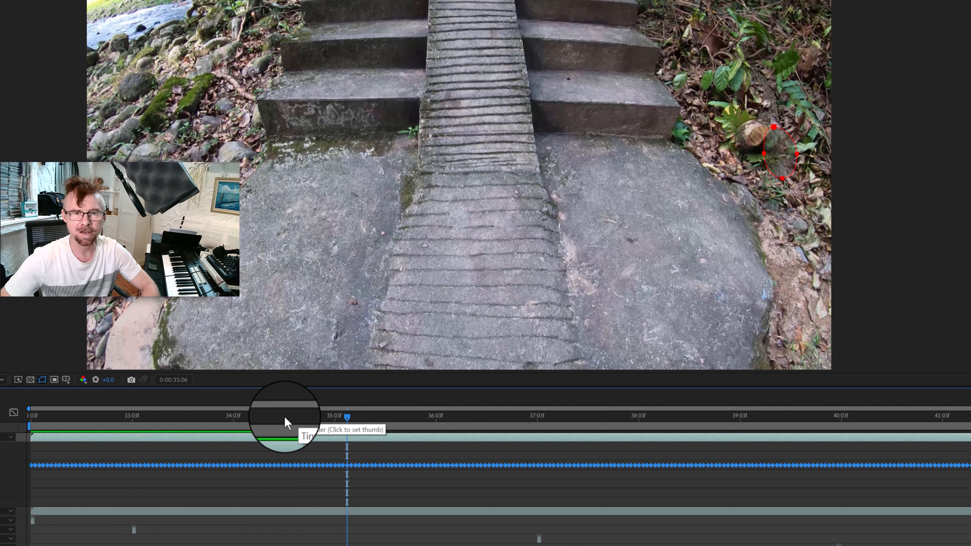
key("space")
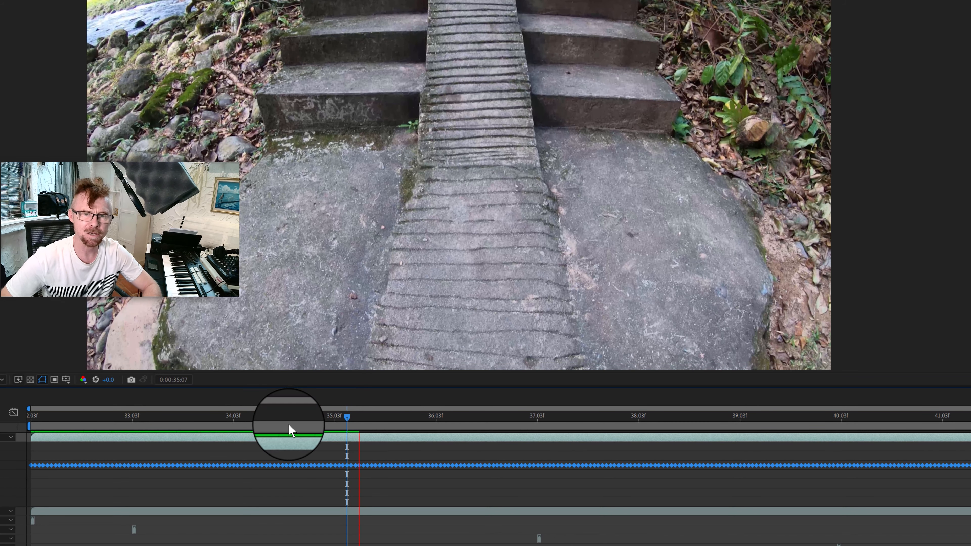
key("space")
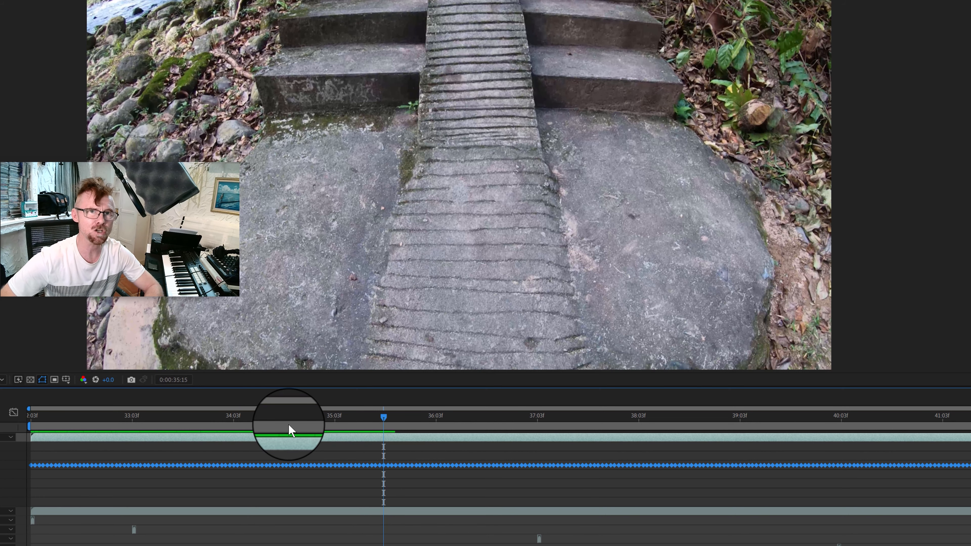
key("space")
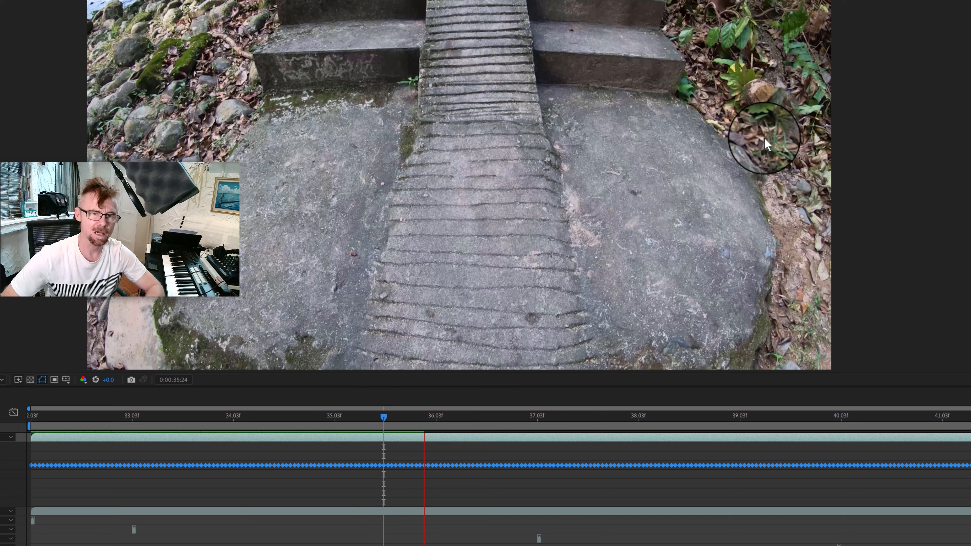
key("space")
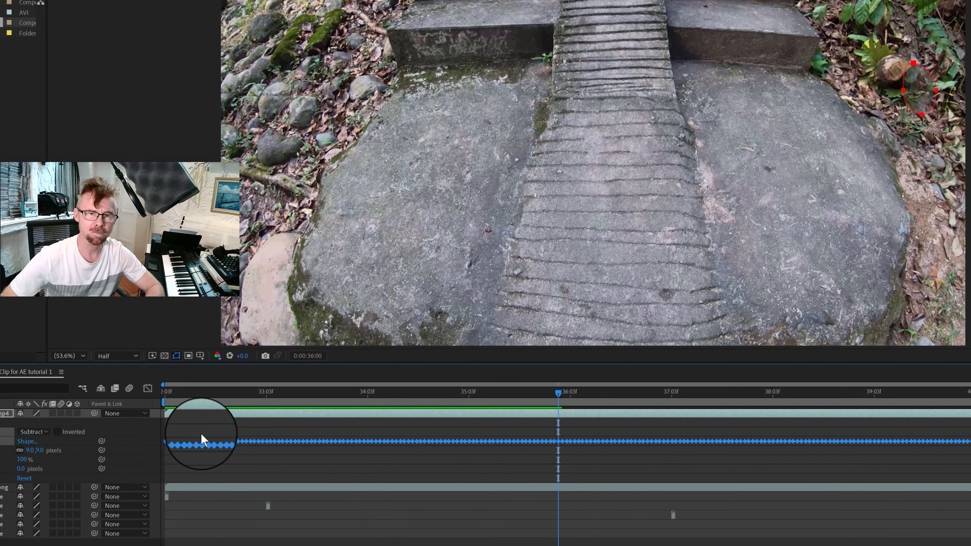
- Compare the frame at 0:00:36:00 with and without the fill by switching Mask 1 to None and back to Subtract
left_click(48, 432)
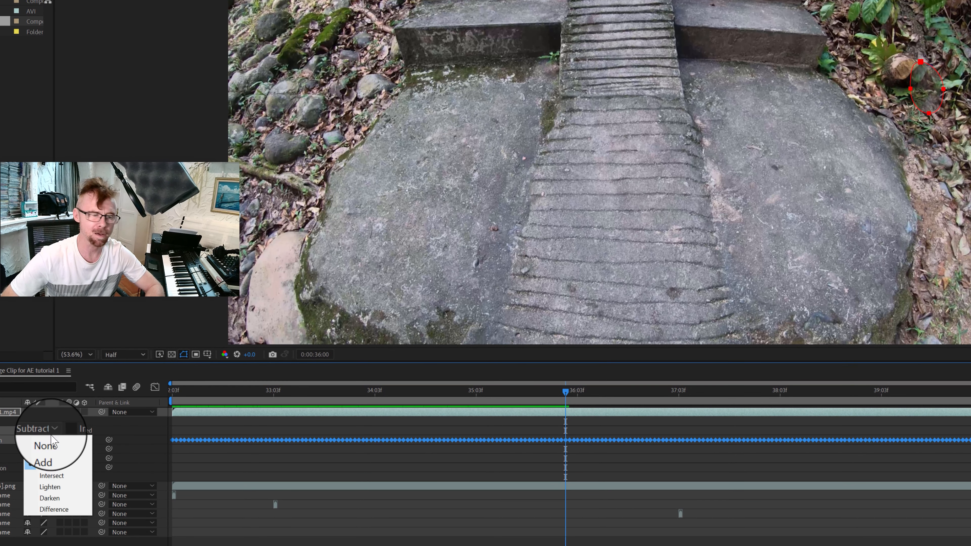
left_click(44, 438)
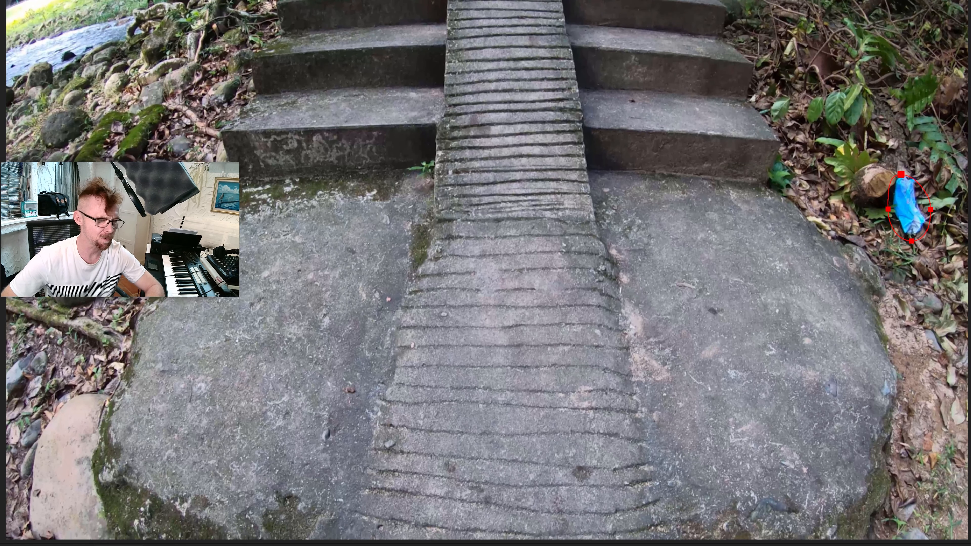
left_click(43, 473)
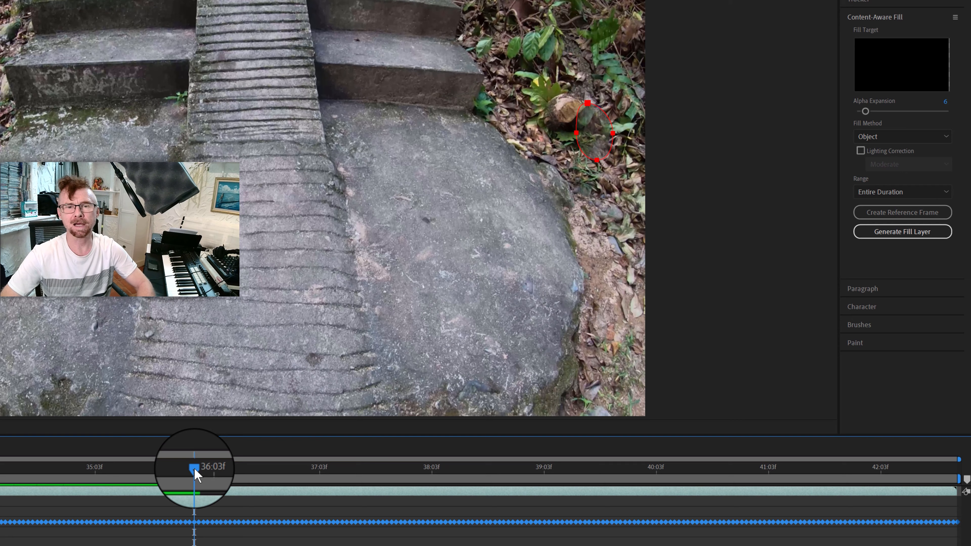
- Scrub through the rest of the filled clip from 0:00:36:03 past 0:00:41:03 towards its end, checking the area beside the cut log
left_click_drag(195, 474, 768, 485)
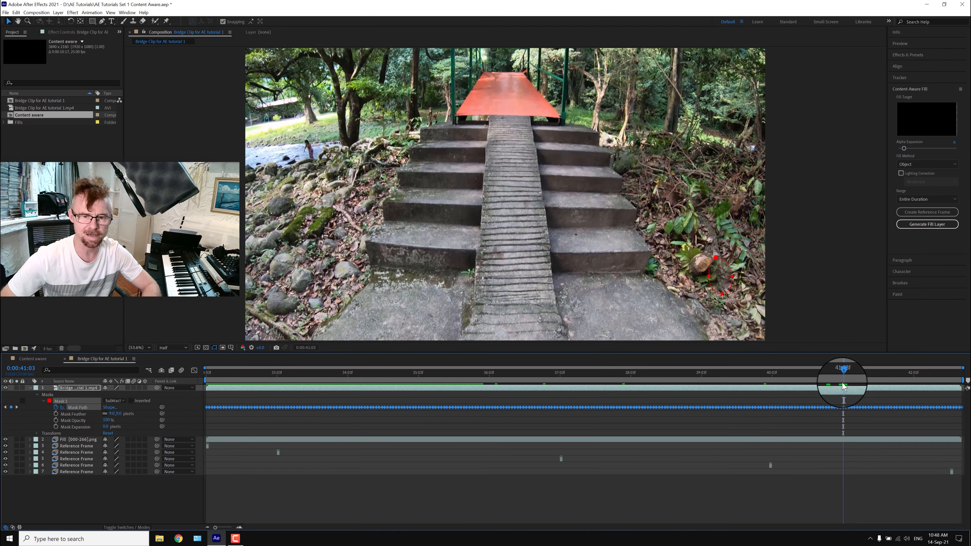
left_click_drag(842, 375, 924, 380)
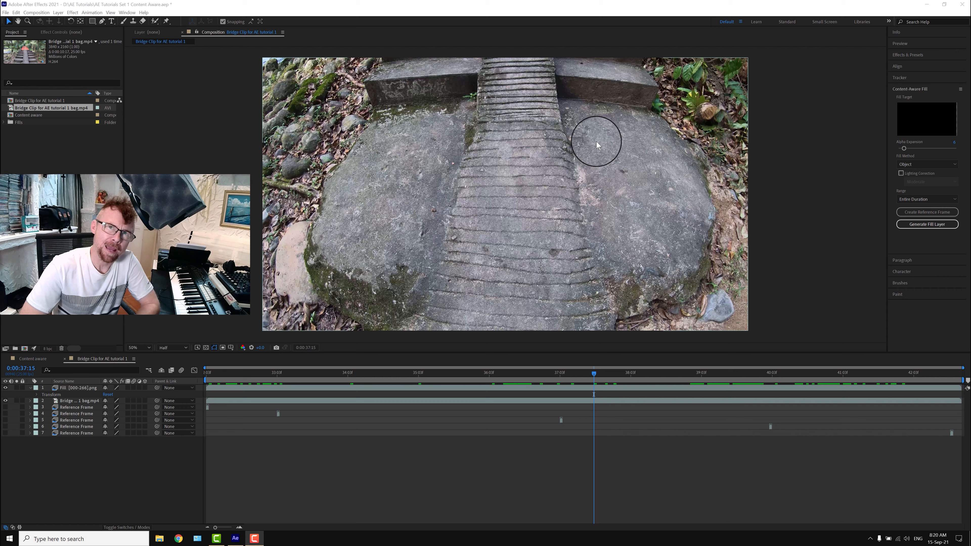
- Scrub and preview the regenerated fill from about 0:00:38:00, examining the frames between 0:00:39:20 and 0:00:40:04 around the fourth reference frame
left_click(624, 373)
left_click_drag(639, 380, 755, 383)
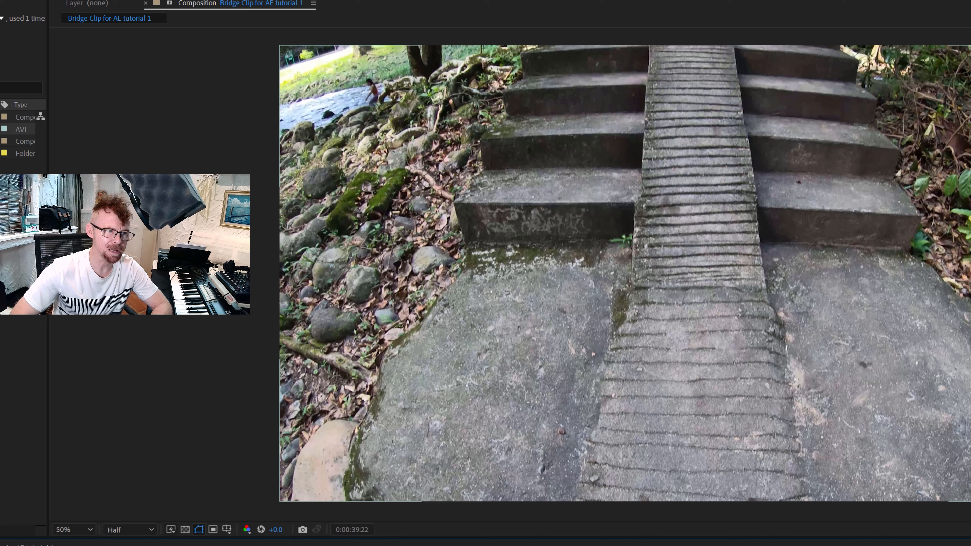
key("space")
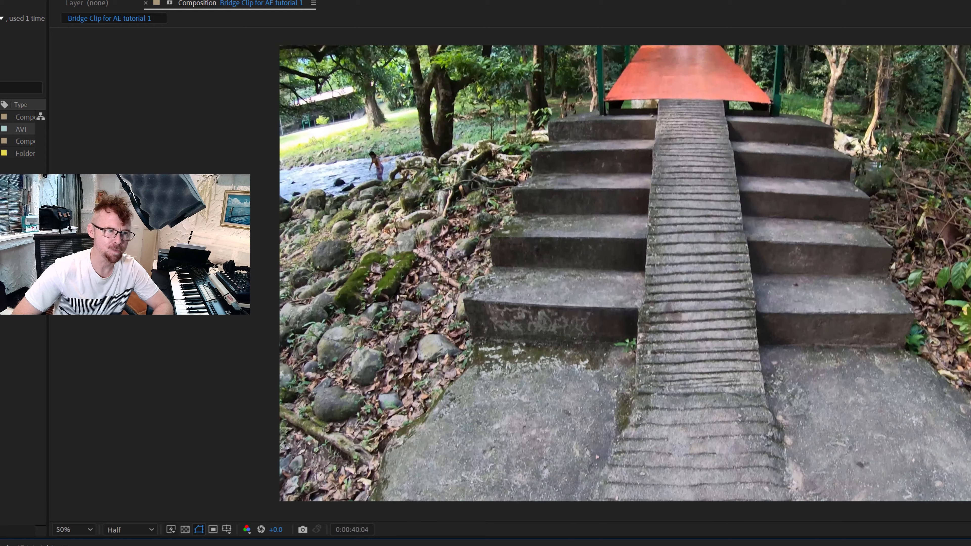
left_click_drag(832, 412, 825, 412)
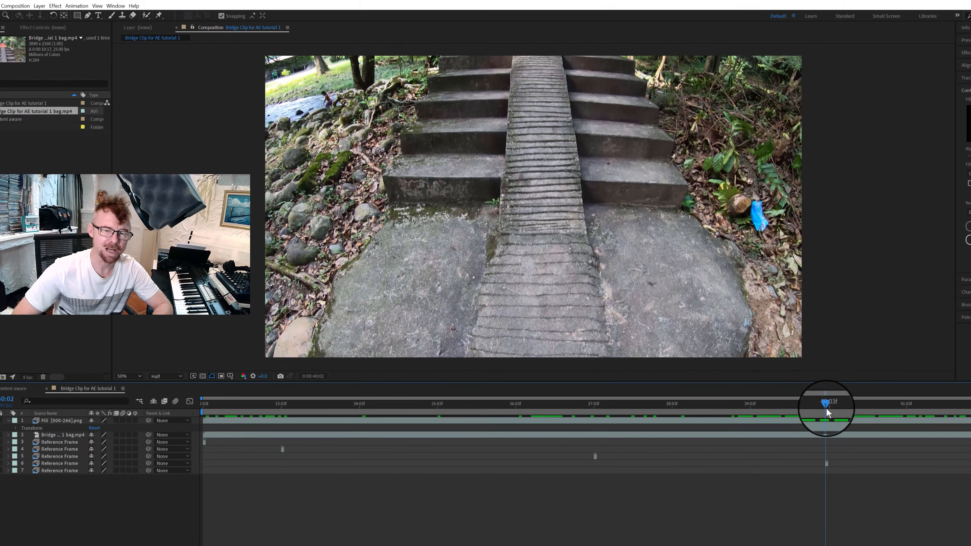
left_click_drag(769, 373, 751, 374)
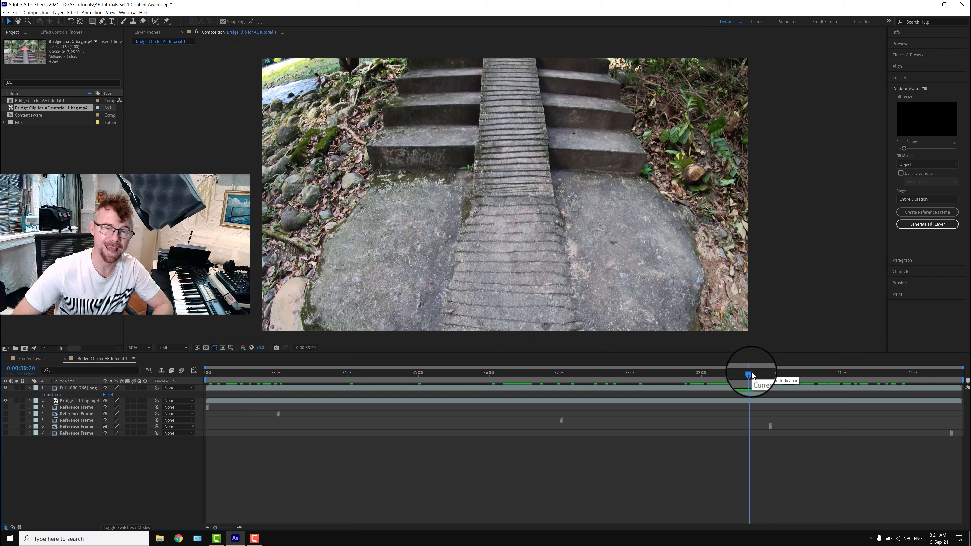
left_click_drag(751, 374, 757, 375)
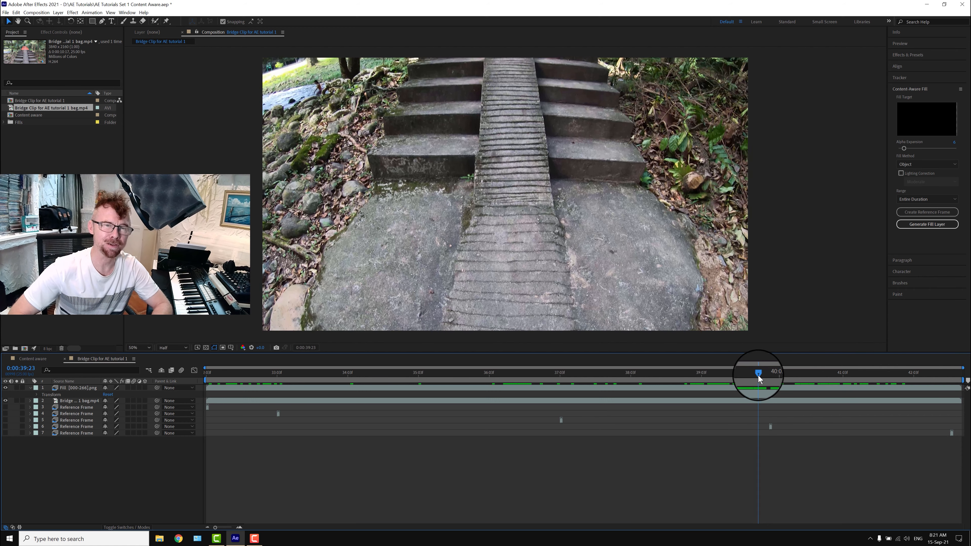